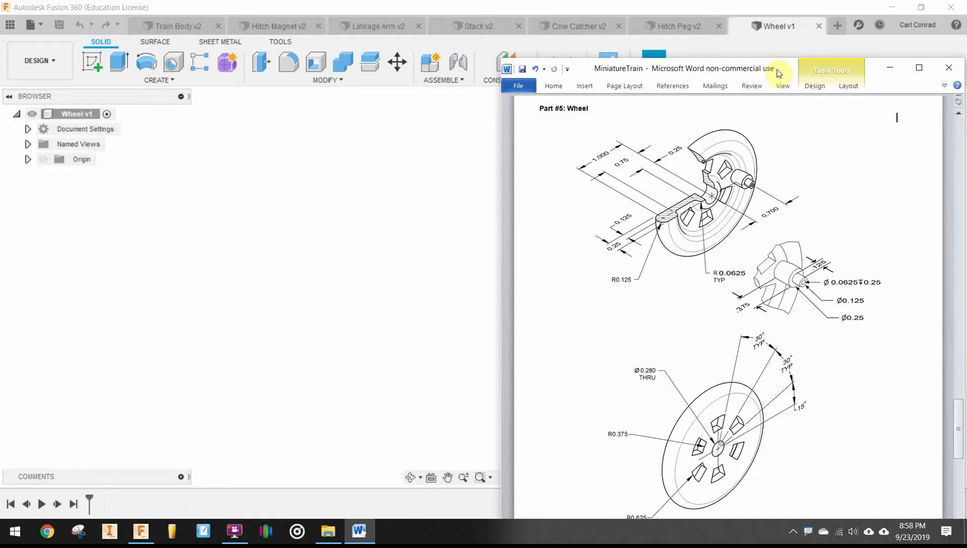
- Review the MiniatureTrain wheel drawing in Word, then minimize it to reveal the empty Wheel design
left_click_drag(777, 72, 811, 97)
left_click(921, 98)
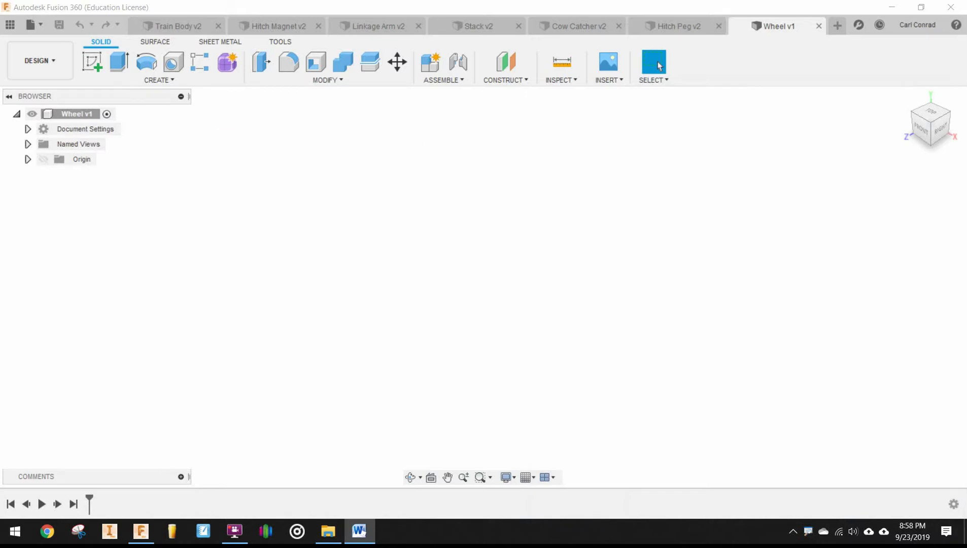
key("alt+Tab")
left_click(629, 235)
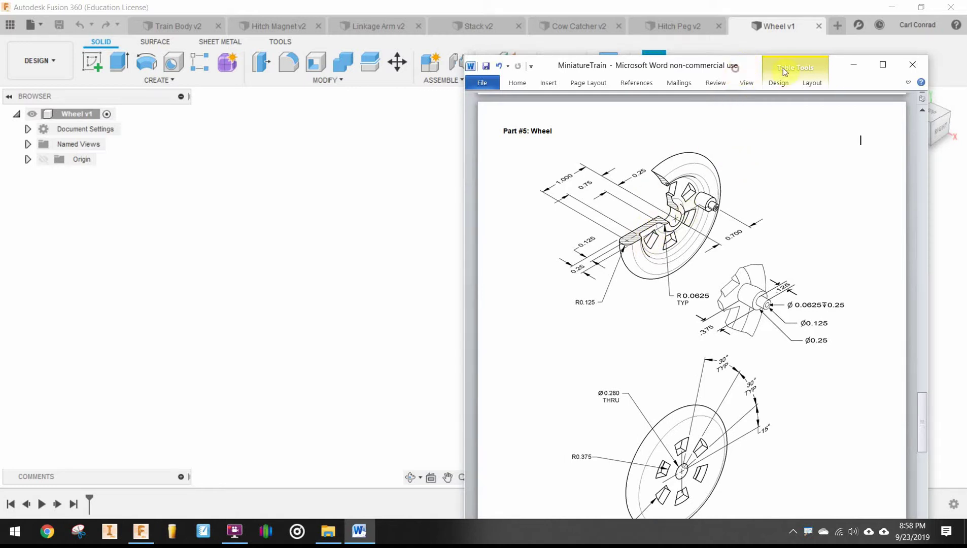
left_click(853, 64)
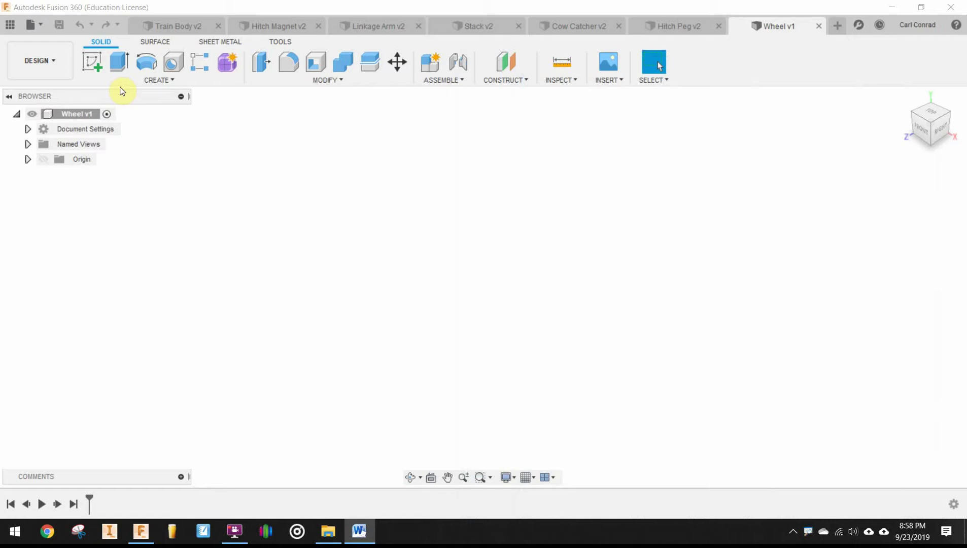
- Sketch on the XY front plane and draw a 1 in vertical line up from the origin
left_click(92, 64)
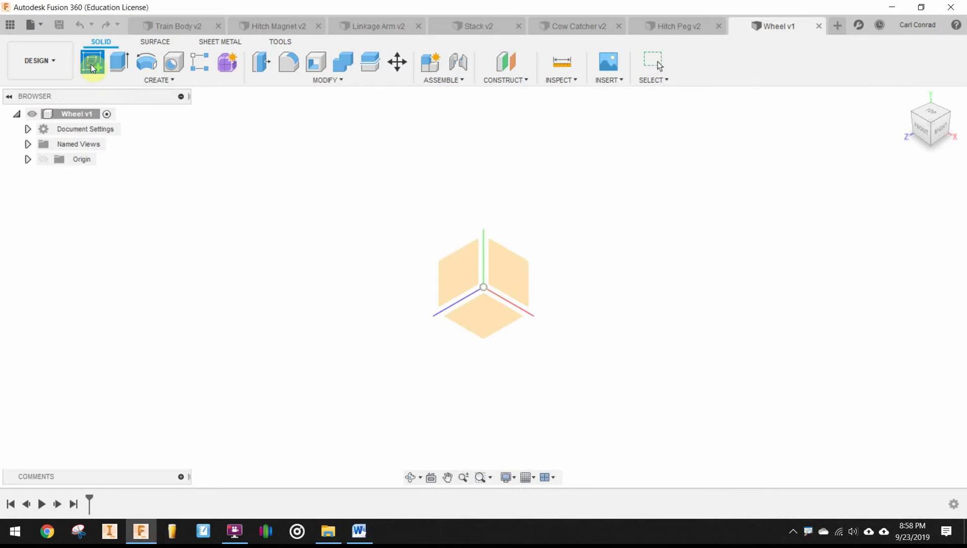
left_click(523, 281)
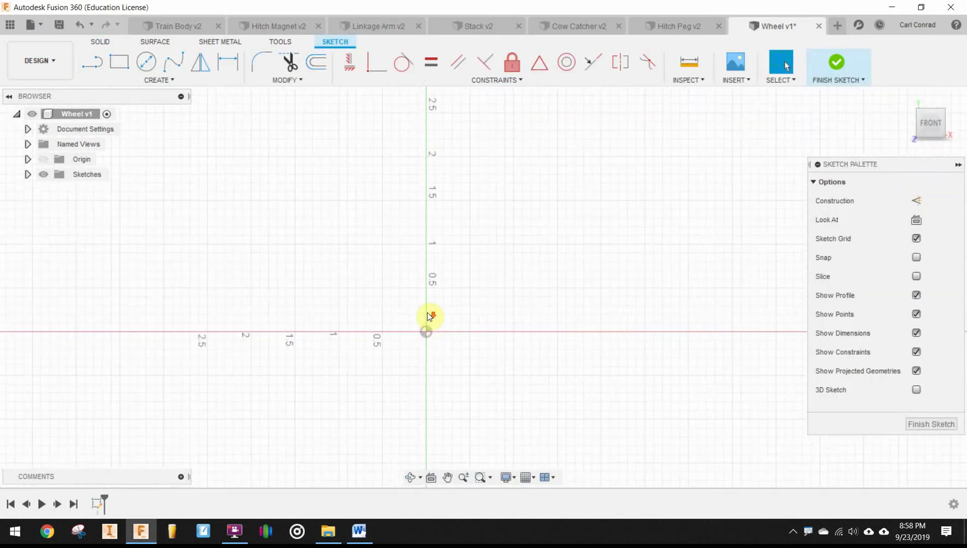
left_click(92, 62)
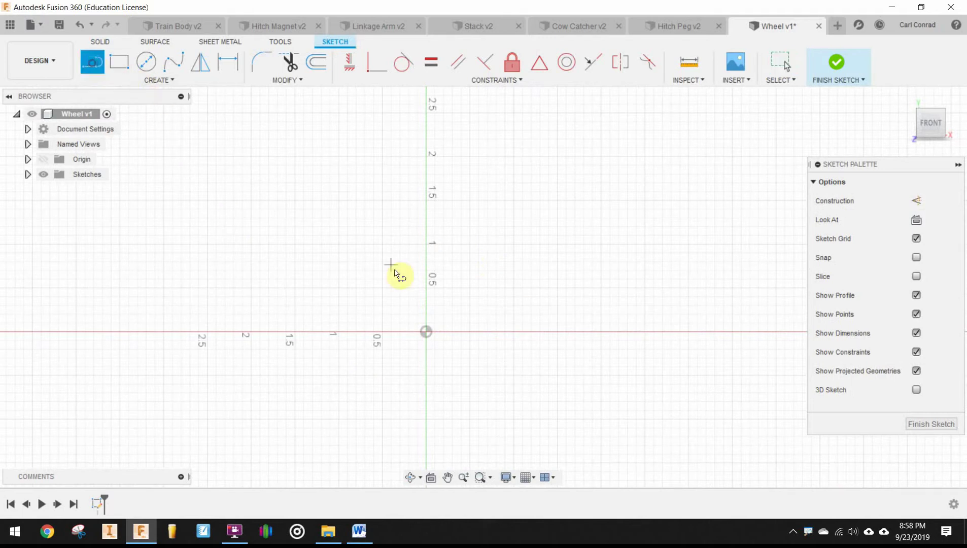
left_click(428, 334)
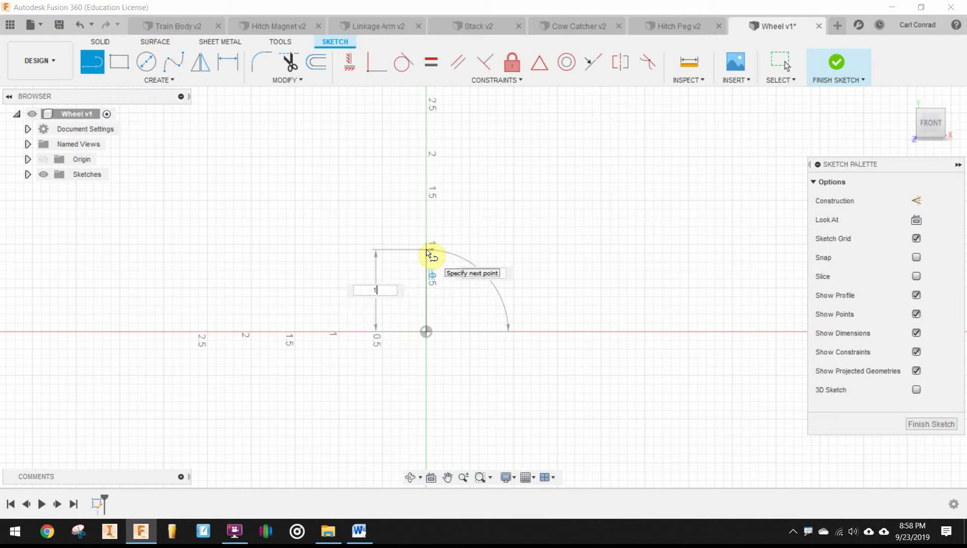
type("1")
key("Tab")
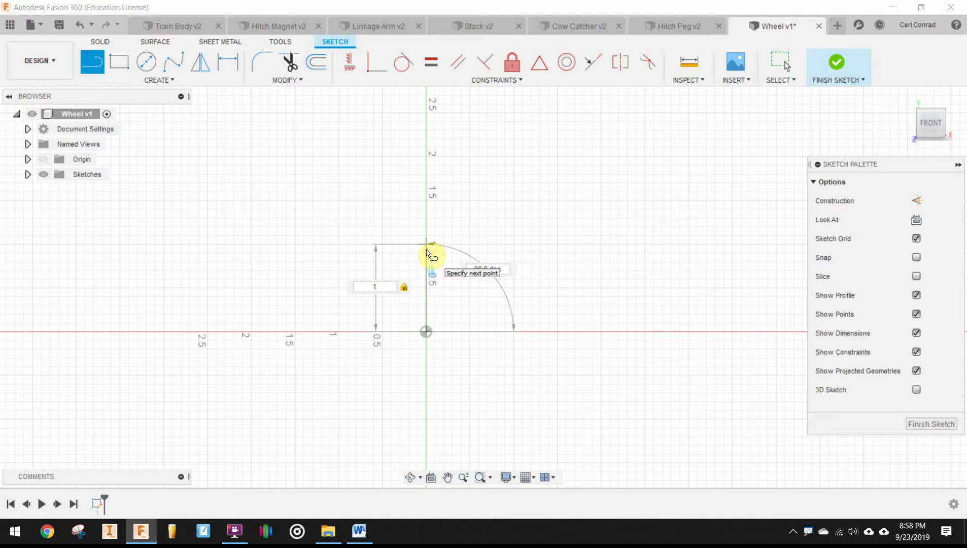
key("Tab")
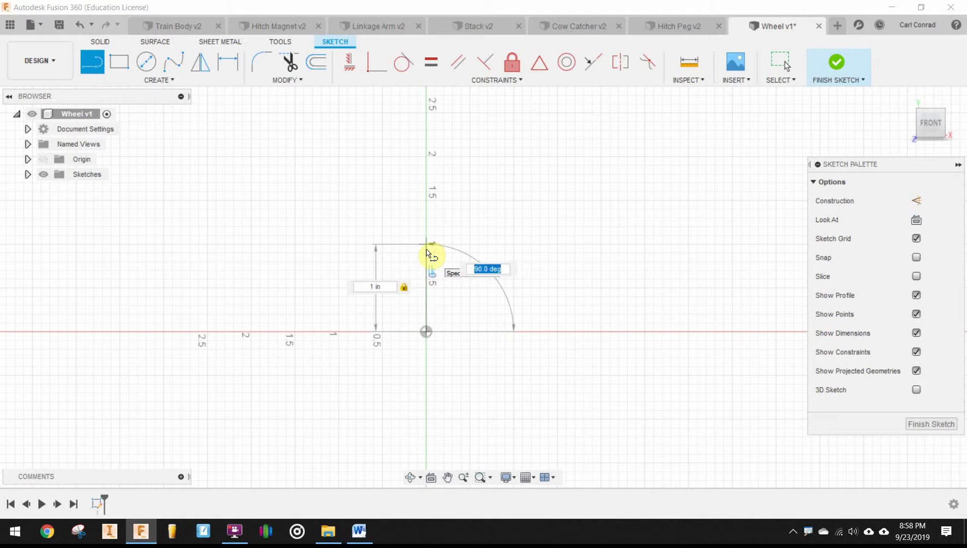
key("Return")
key("Escape")
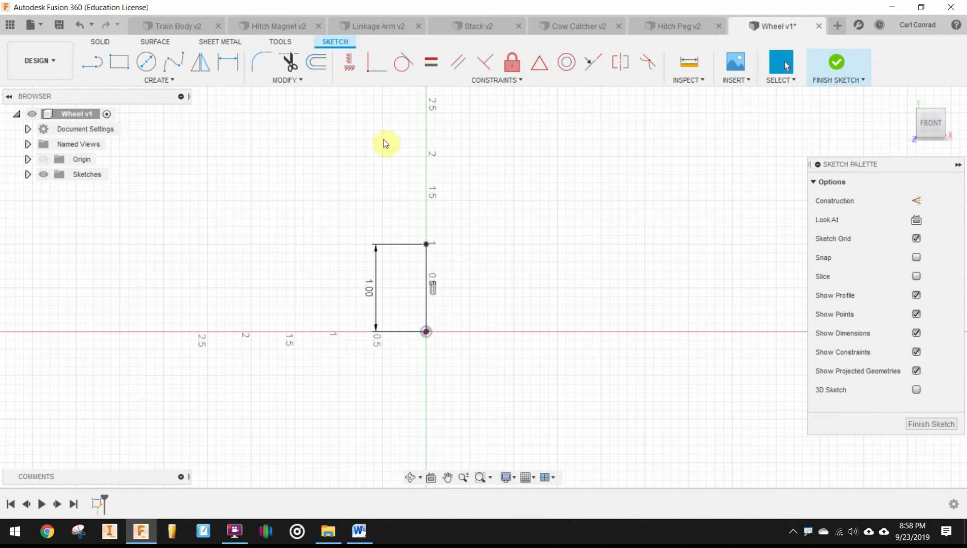
- Draw a tangent arc off the top end of the 1 in line
left_click(92, 61)
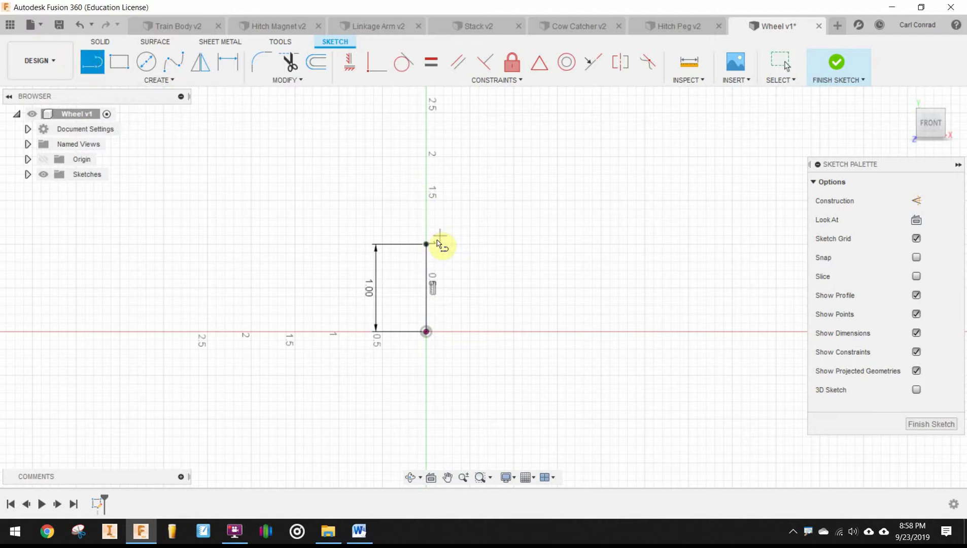
mouse_move(430, 236)
left_mouse_down()
mouse_move(471, 205)
mouse_move(484, 228)
mouse_move(473, 247)
left_mouse_up()
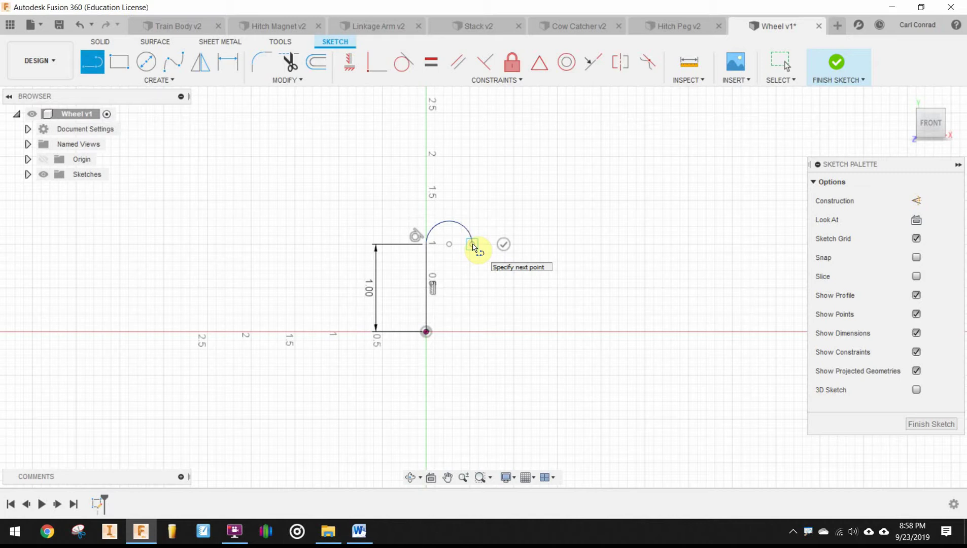
right_click(473, 247)
left_click(513, 245)
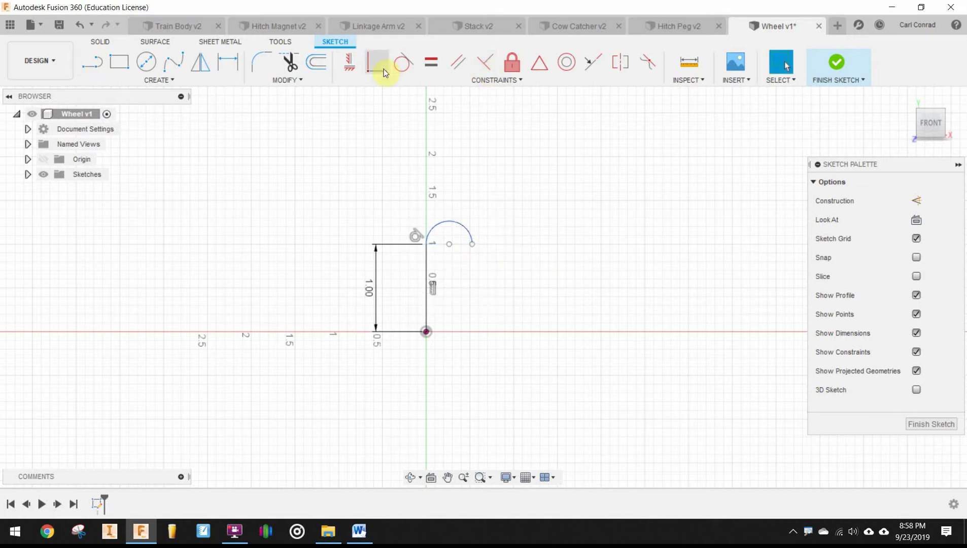
- Dimension the arc radius to 0.25, then edit it to 0.125
left_click(228, 62)
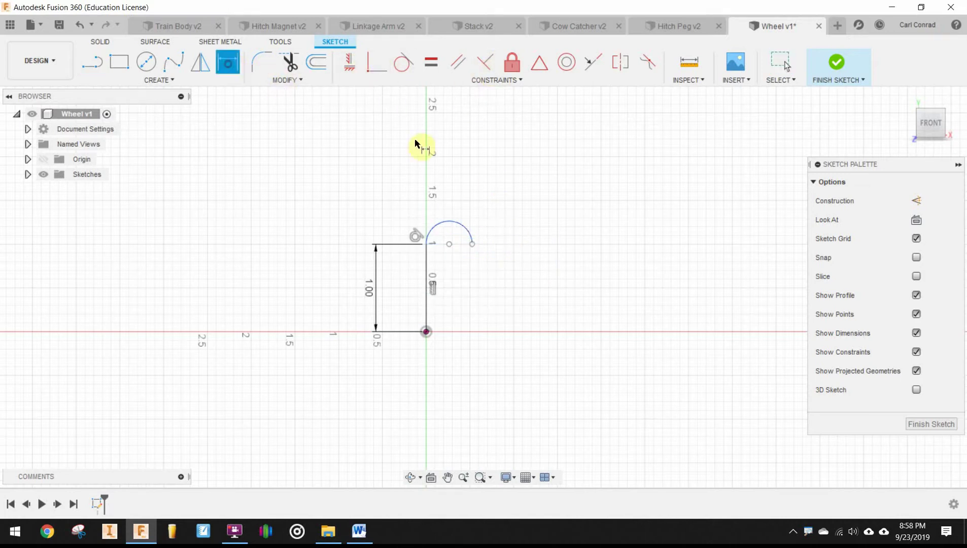
left_click(460, 226)
left_click(484, 204)
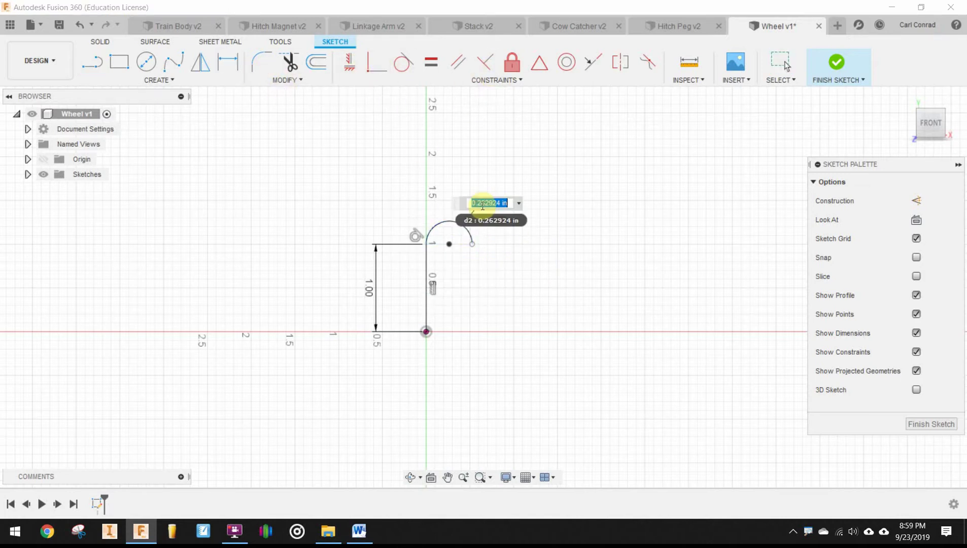
type(".25")
key("Return")
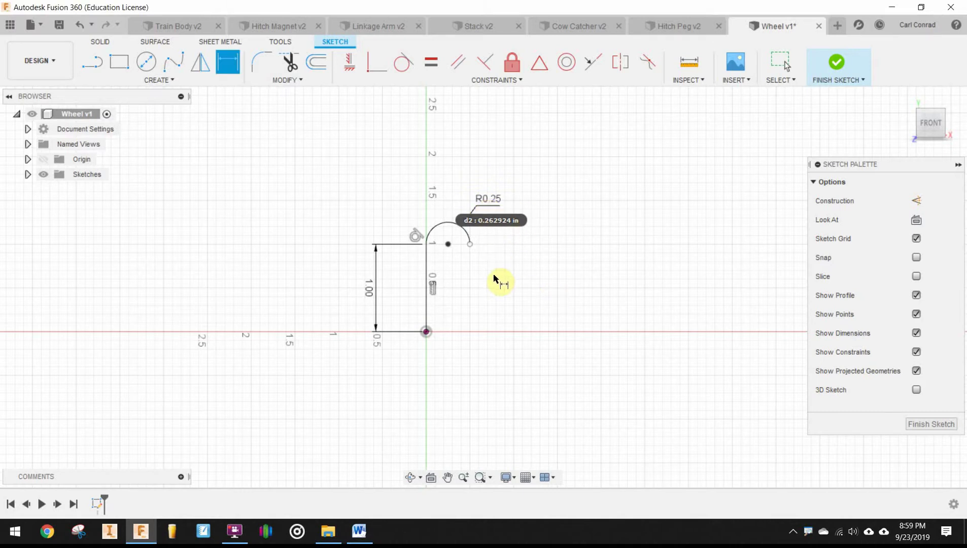
middle_click_drag(484, 277, 492, 234)
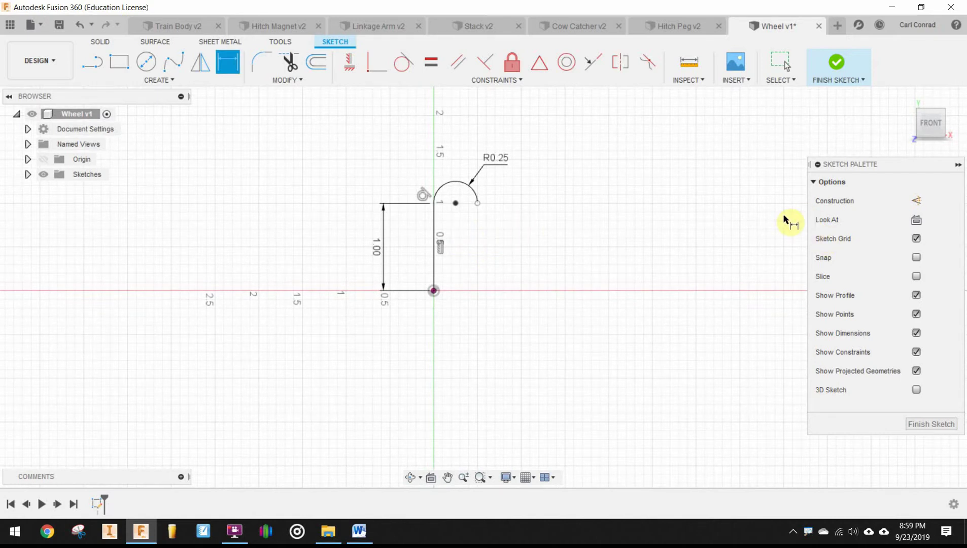
right_click(680, 224)
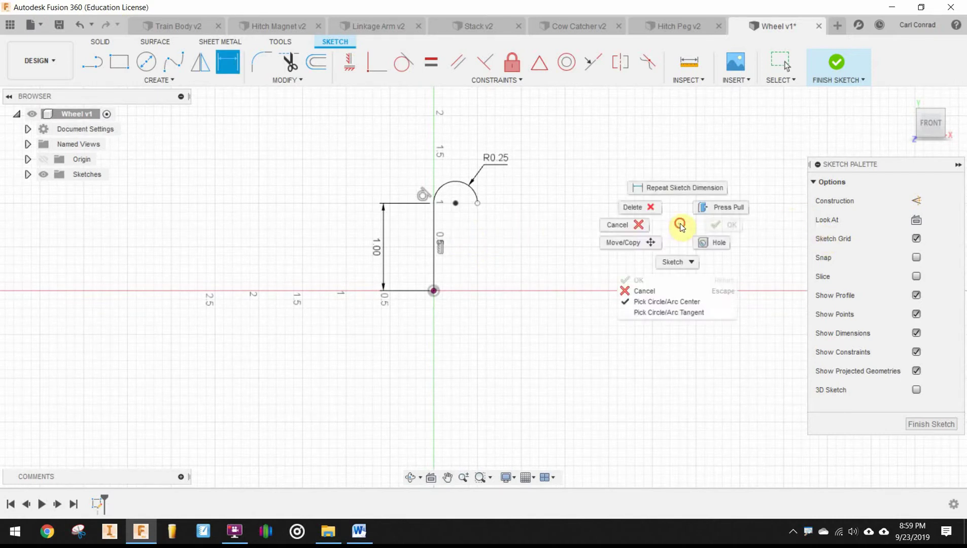
double_click(491, 162)
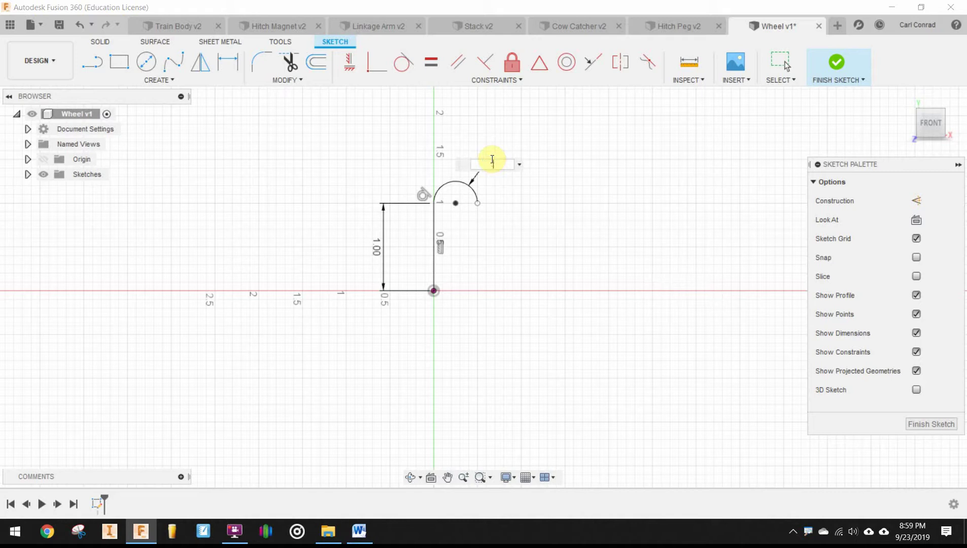
key("Return")
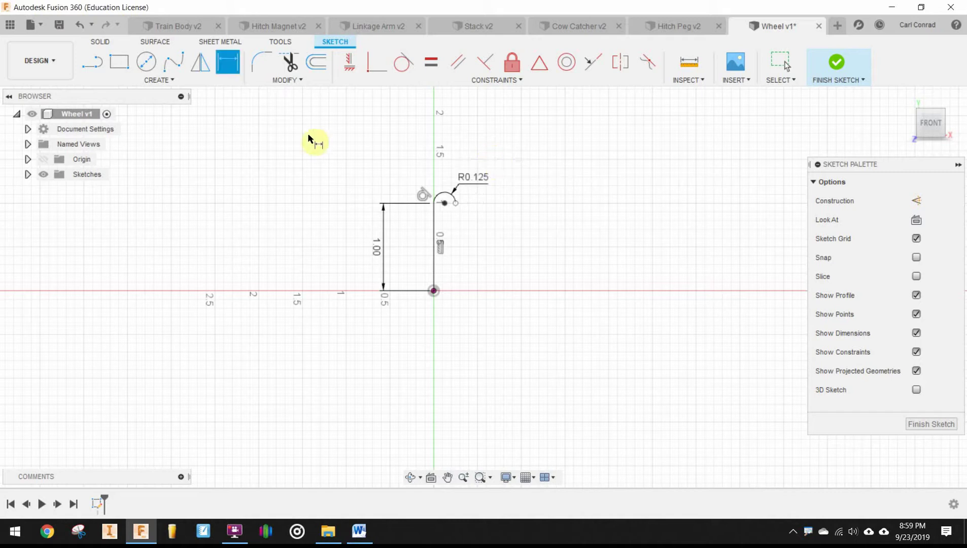
scroll(472, 274, "up", 2)
mouse_move(457, 222)
middle_mouse_down()
mouse_move(442, 190)
mouse_move(449, 198)
middle_mouse_up()
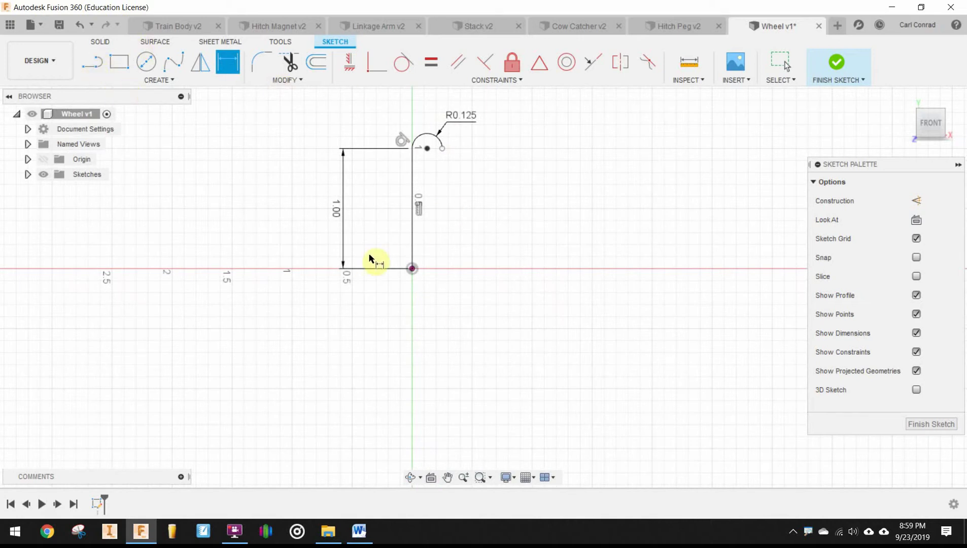
- Draw the profile's short bottom edge and first stepped lines starting from the origin
left_click(96, 67)
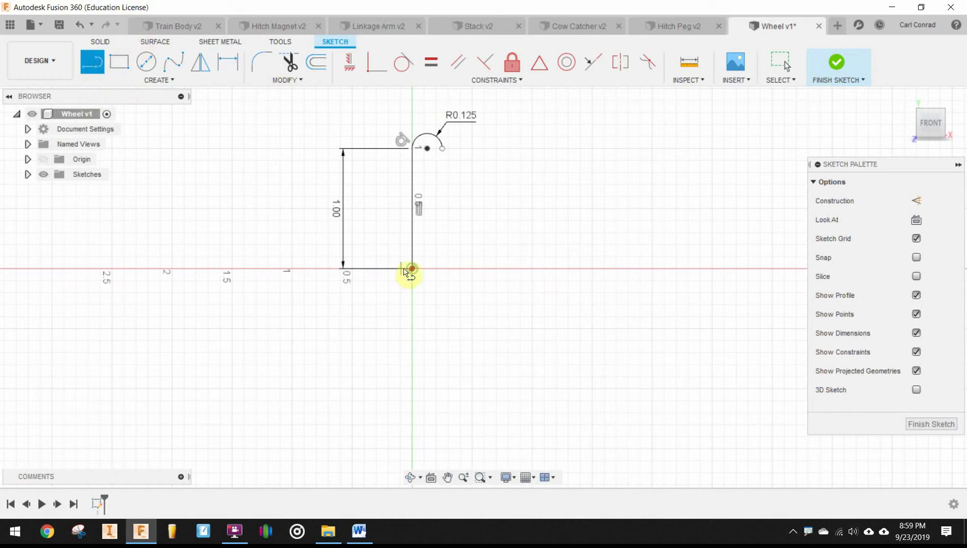
scroll(421, 259, "up", 2)
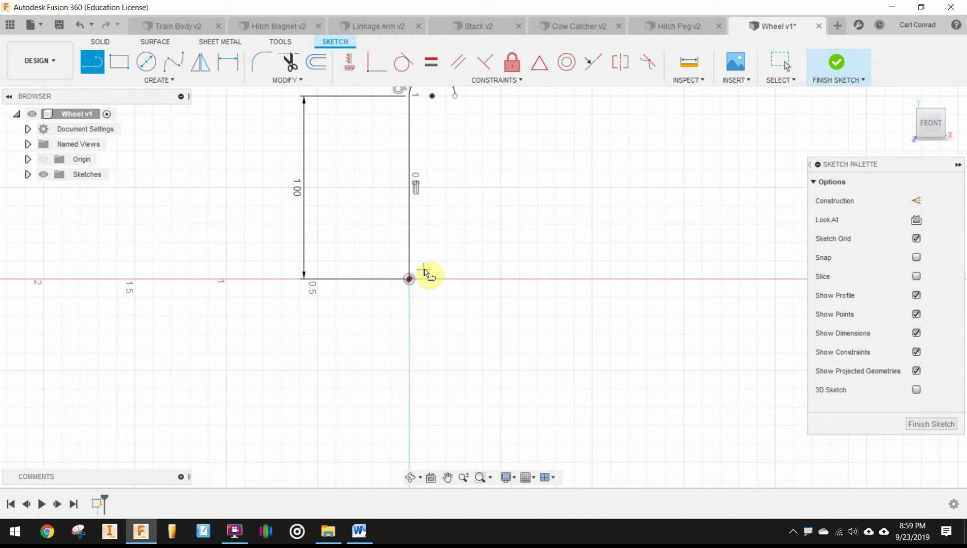
scroll(426, 280, "down", 1)
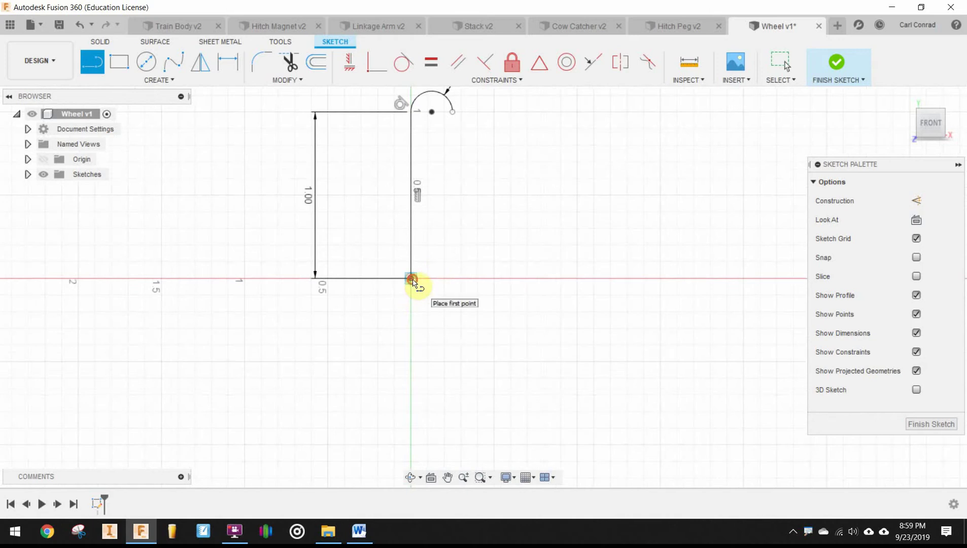
left_click(411, 279)
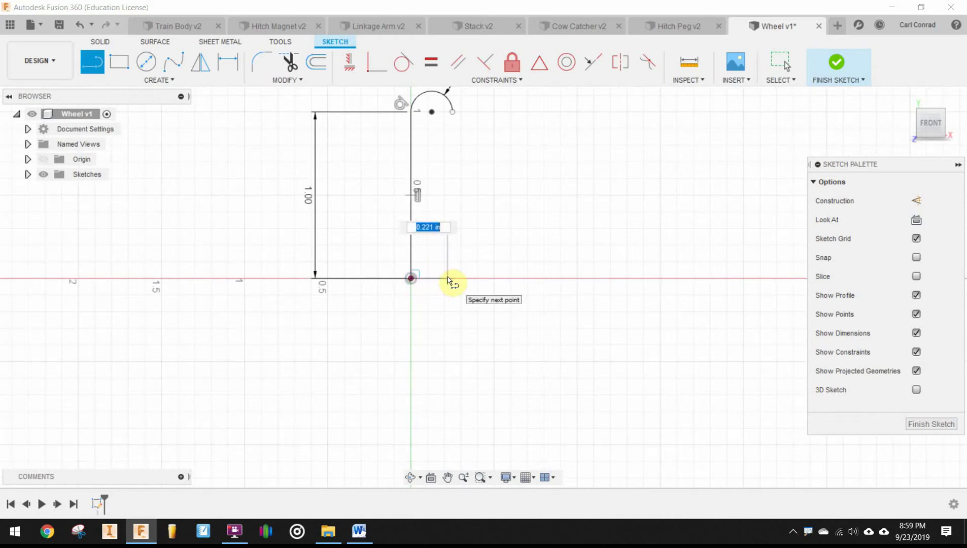
left_click(447, 278)
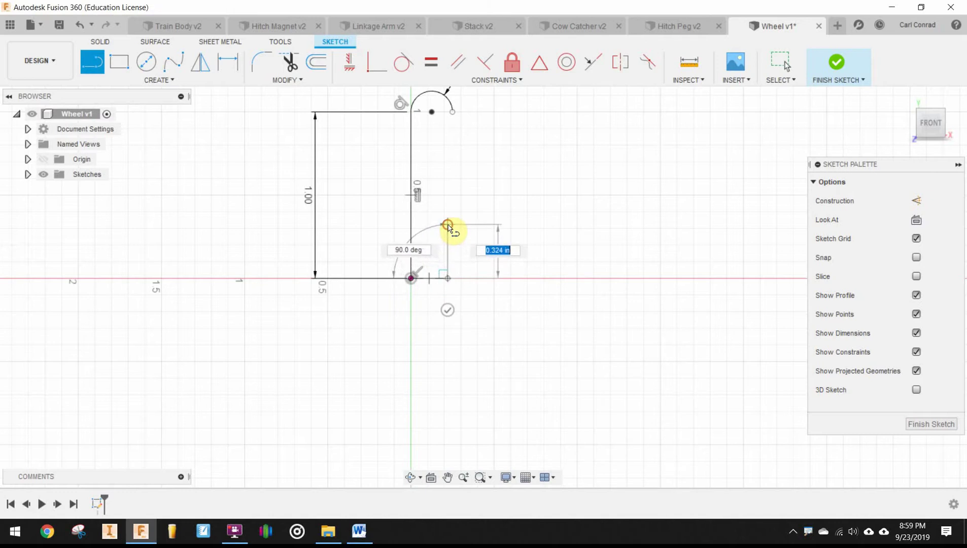
left_click(448, 226)
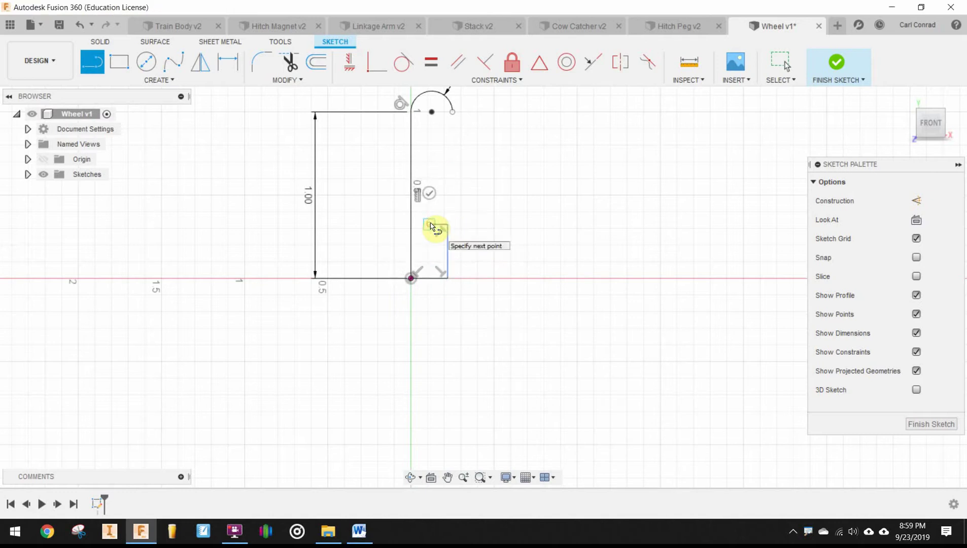
left_click(431, 226)
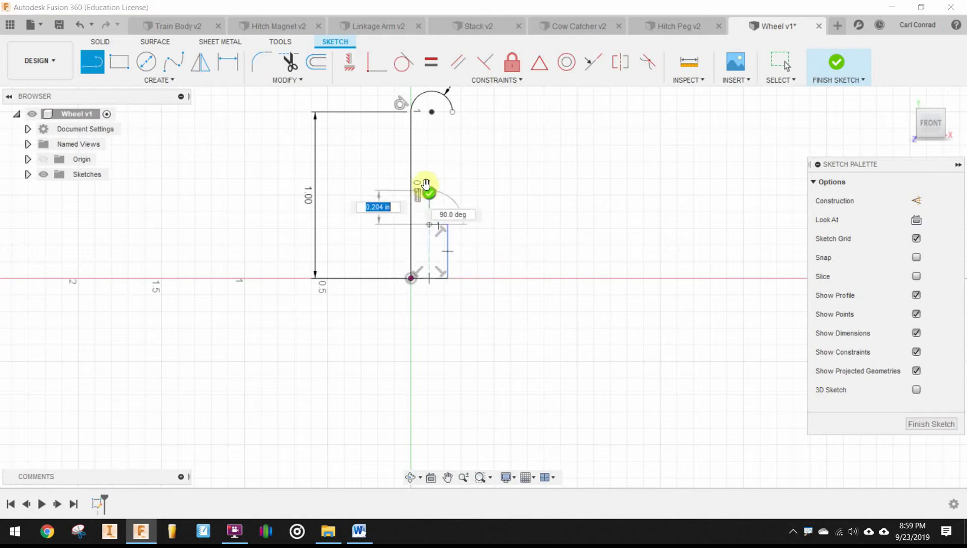
- Continue the stepped lines up to the arc endpoint to close the profile
left_click(430, 153)
left_click(448, 154)
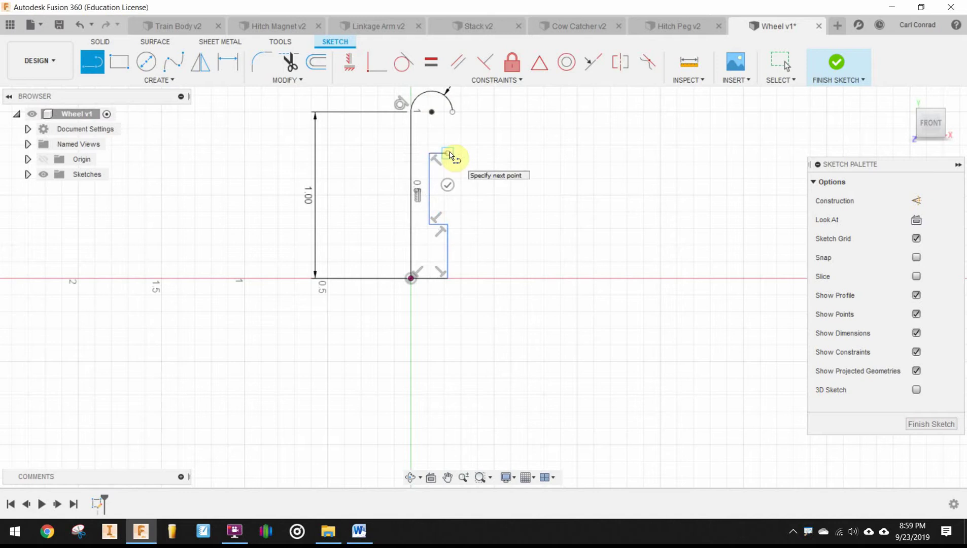
left_click(451, 113)
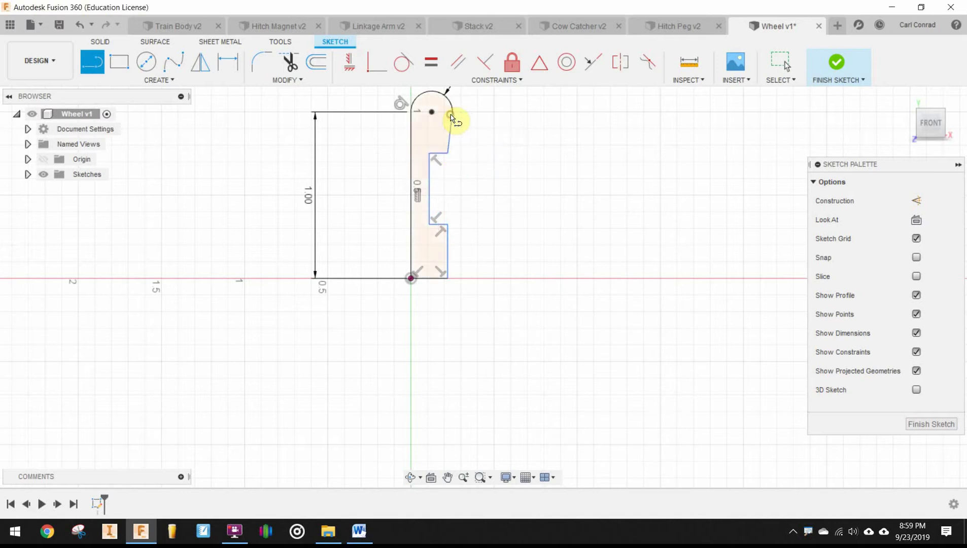
right_click(501, 134)
left_click(535, 133)
scroll(479, 165, "up", 2)
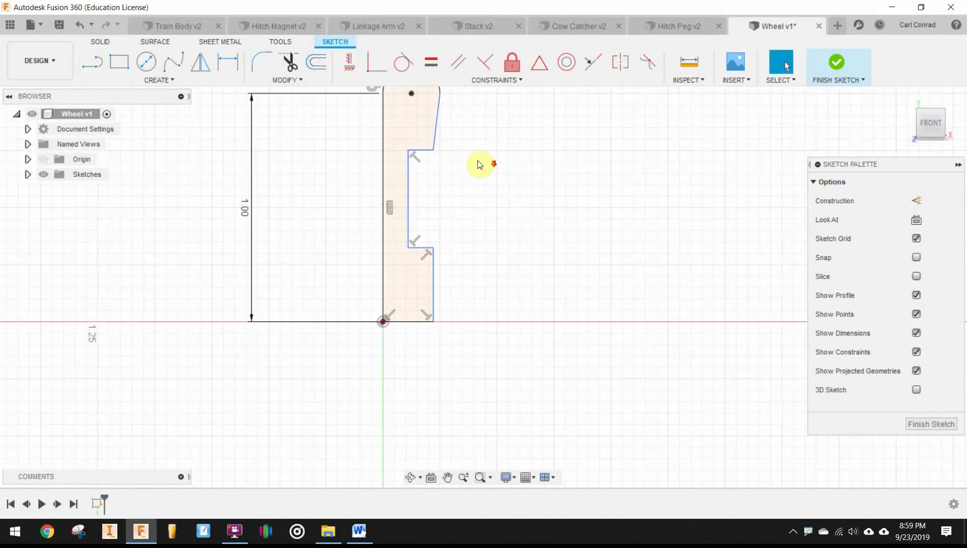
scroll(511, 181, "down", 1)
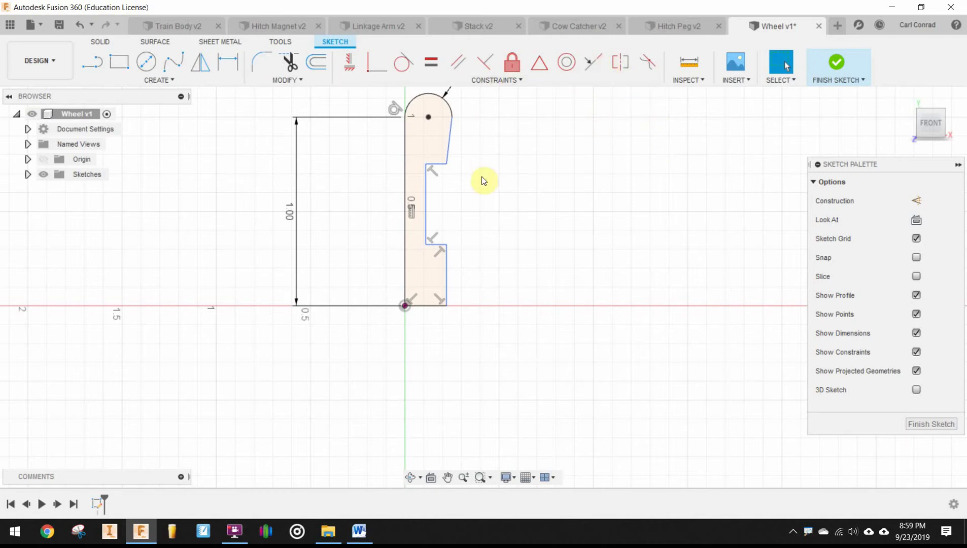
- Dimension the profile's bottom edge to 0.25 in
mouse_move(483, 181)
middle_mouse_down()
mouse_move(511, 315)
mouse_move(503, 287)
middle_mouse_up()
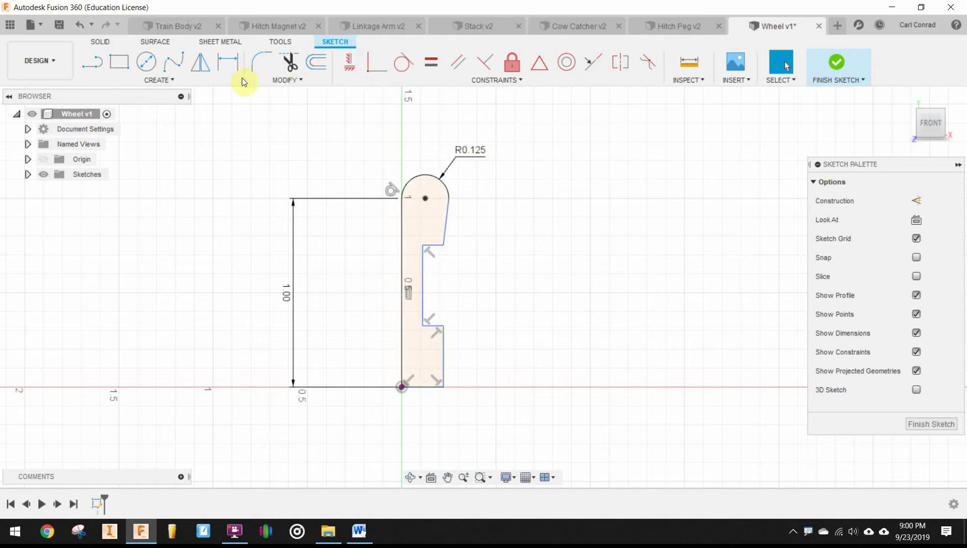
left_click(226, 64)
left_click(423, 389)
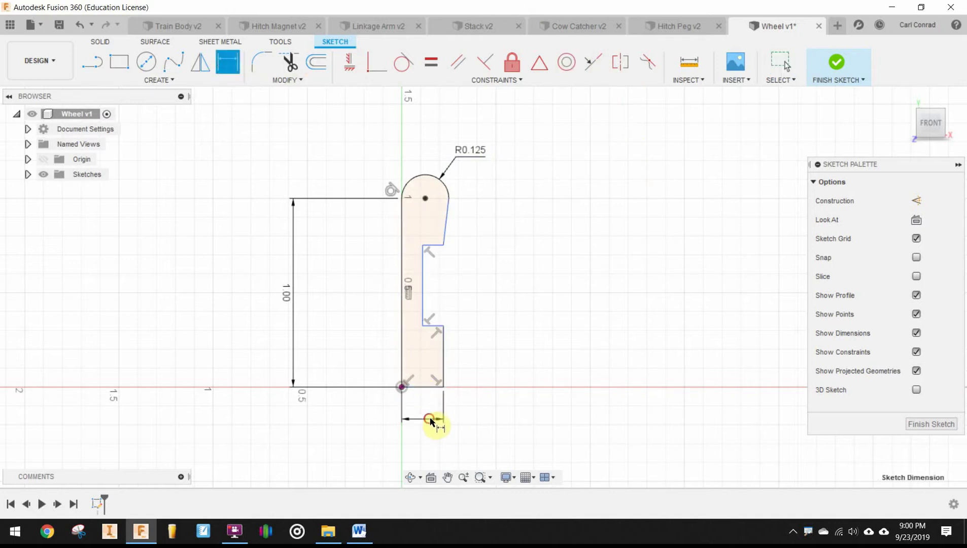
left_click(429, 418)
type(".25")
key("Return")
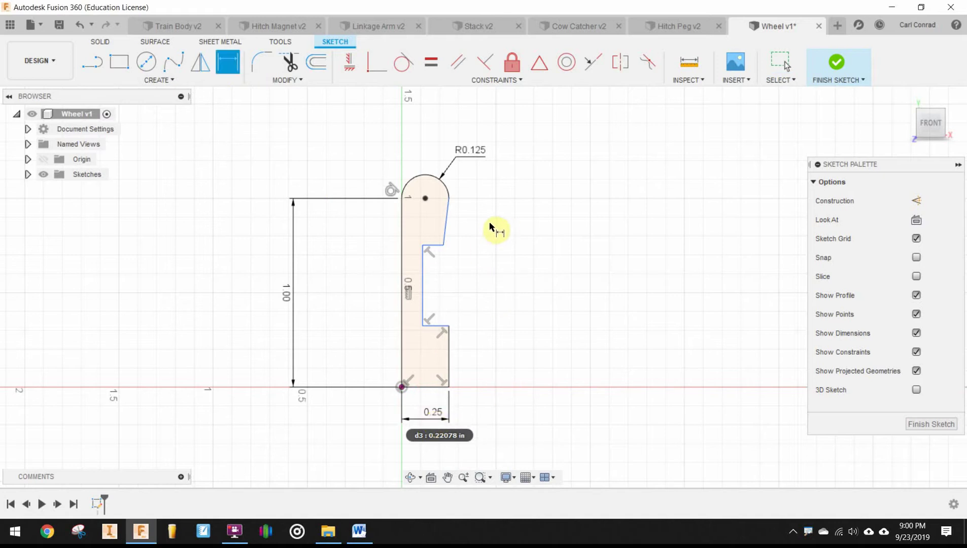
- Make the slanted upper right edge collinear with the lower right edge
left_click(592, 64)
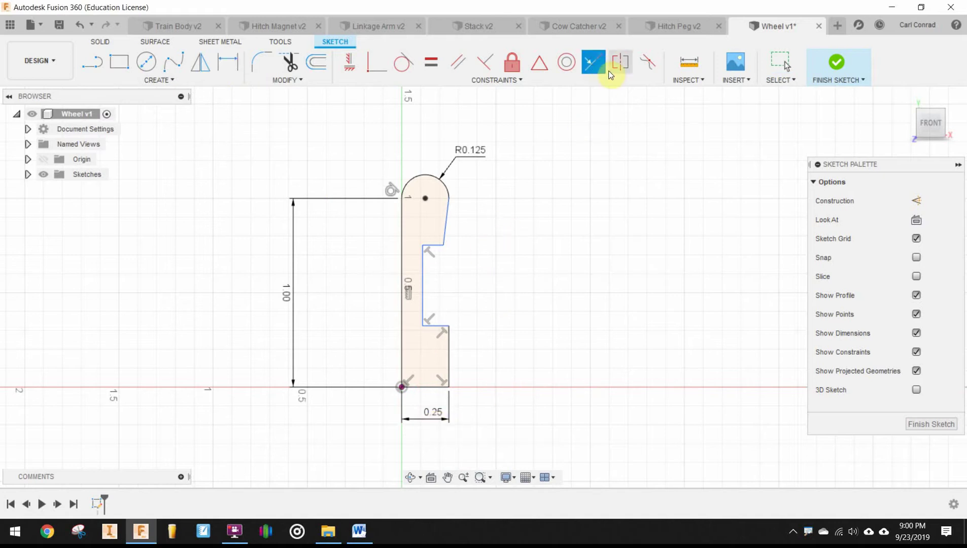
left_click(448, 216)
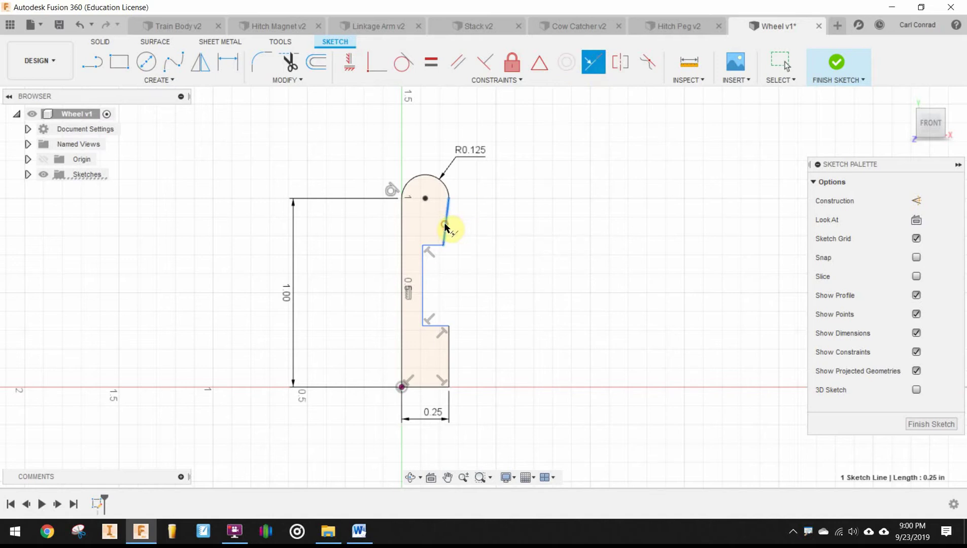
left_click(449, 358)
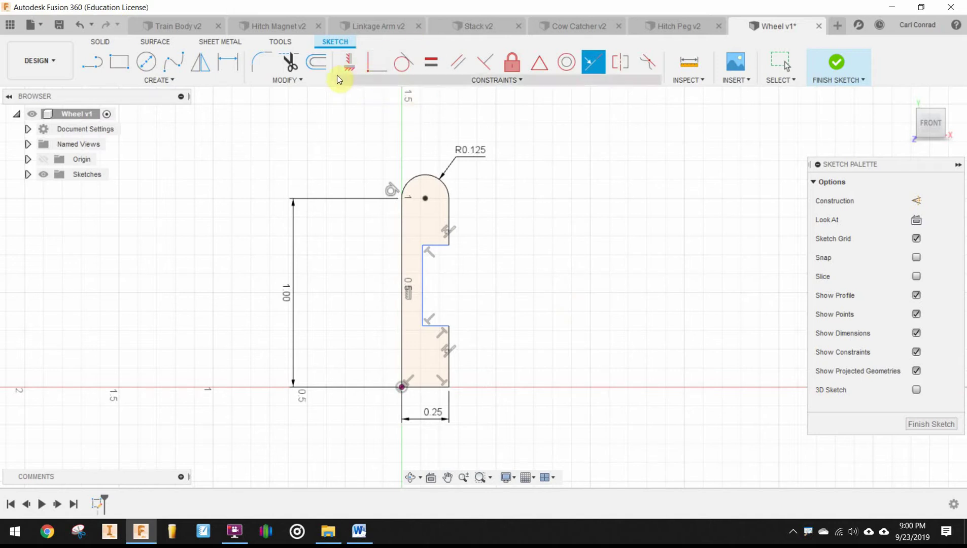
- Dimension the 0.125 notch inset and the 0.25 lower step height
left_click(228, 63)
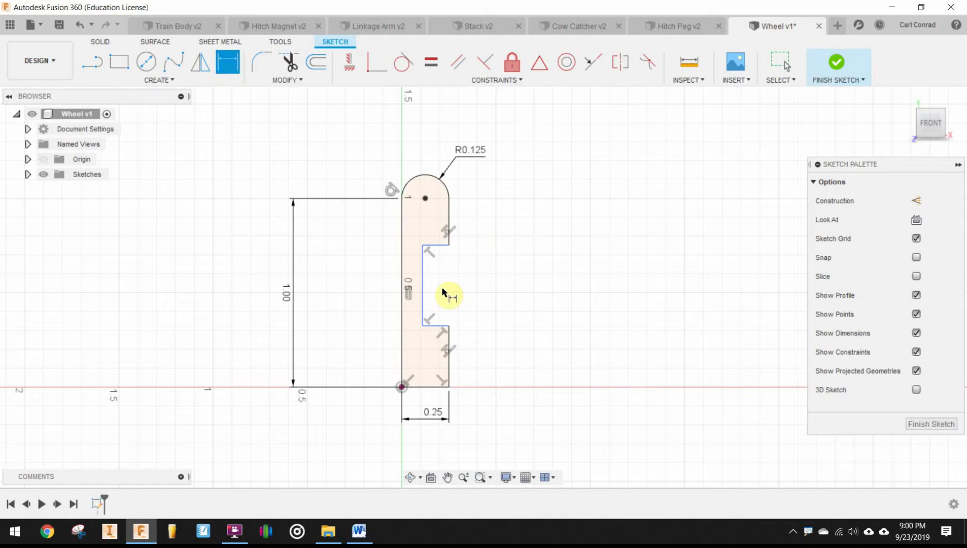
left_click(402, 290)
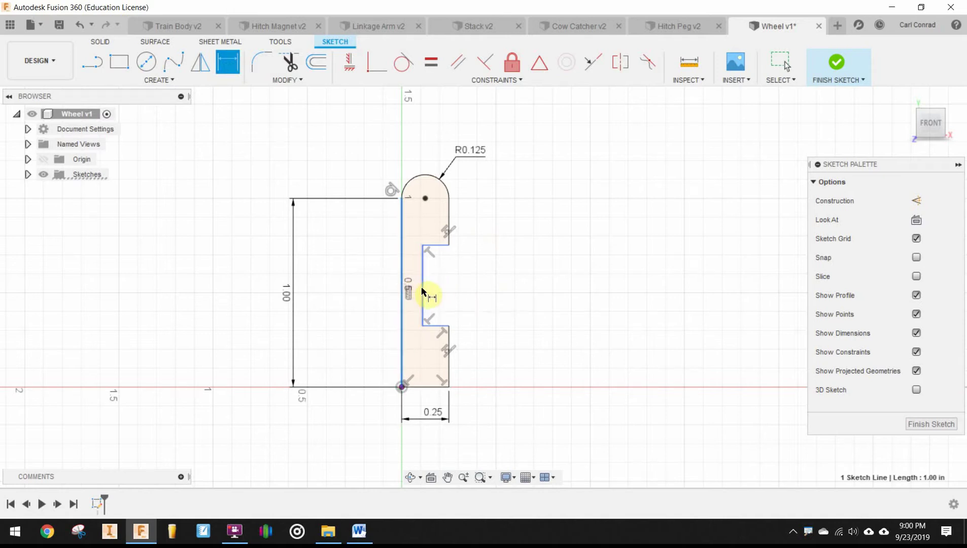
left_click(424, 292)
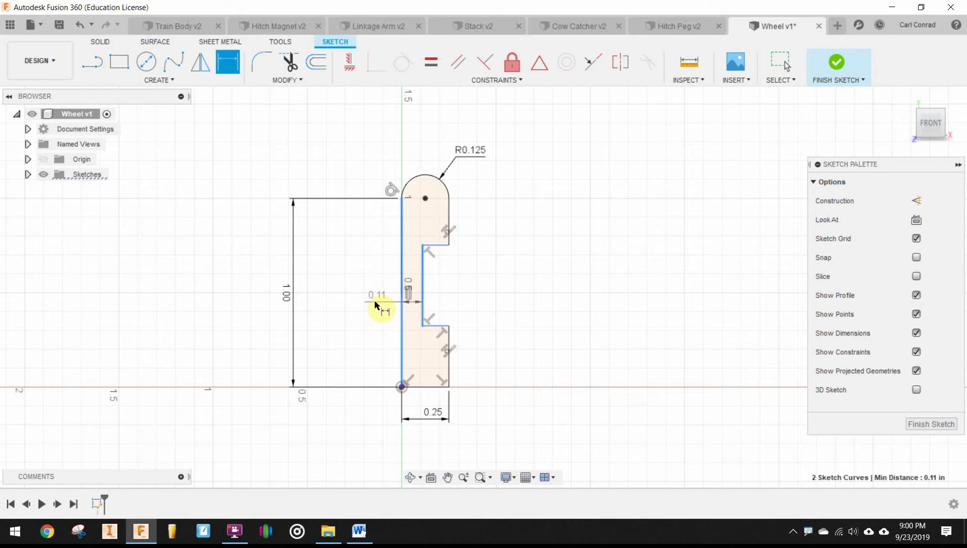
left_click(371, 302)
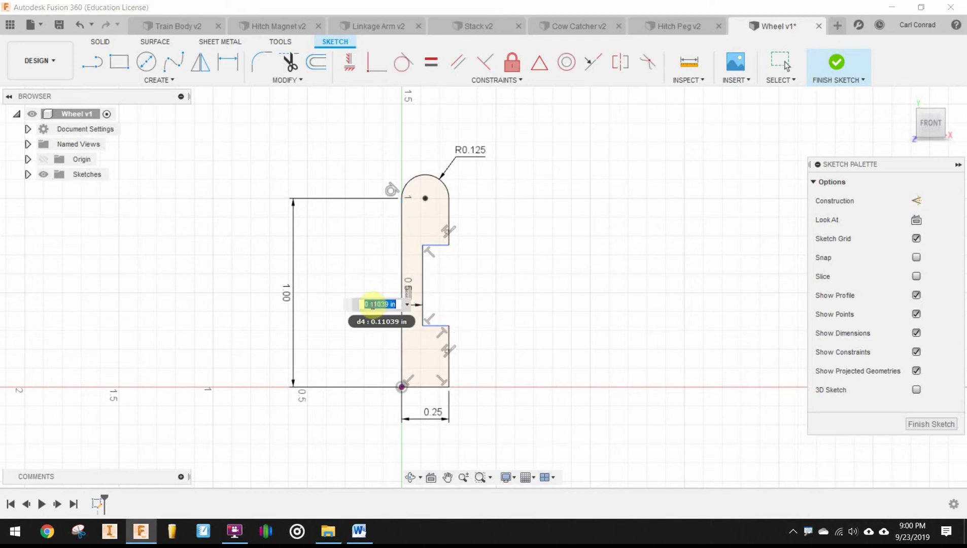
key("Return")
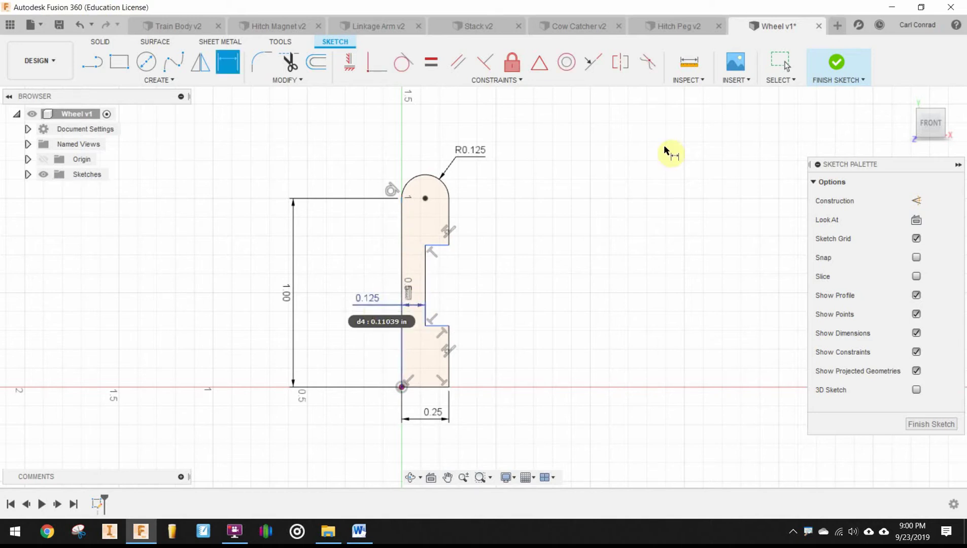
scroll(455, 320, "up", 1)
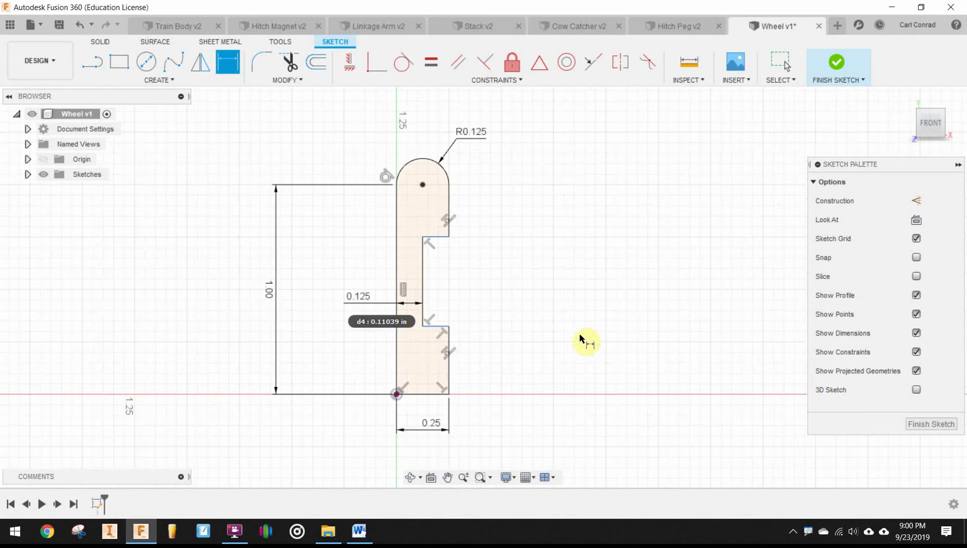
middle_click_drag(582, 337, 563, 280)
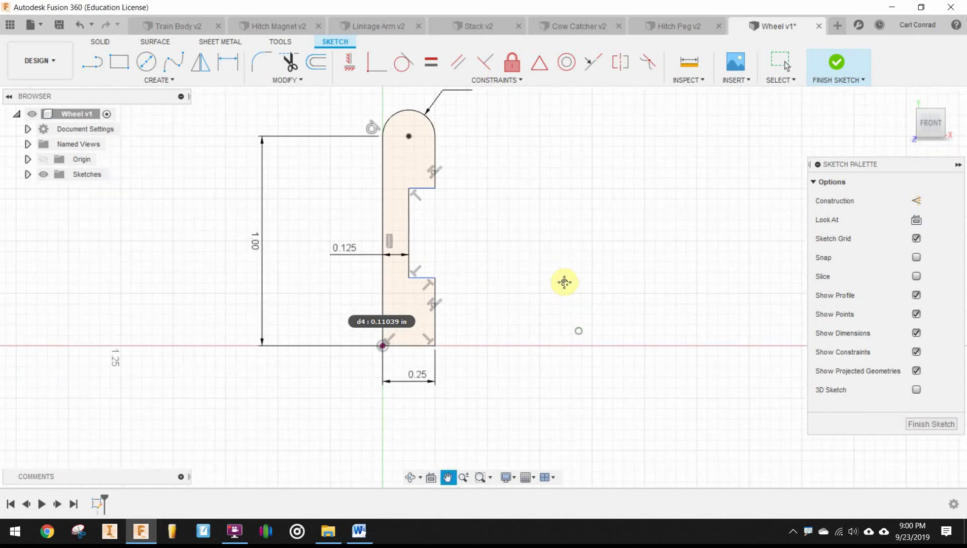
left_click(436, 315)
left_click(458, 311)
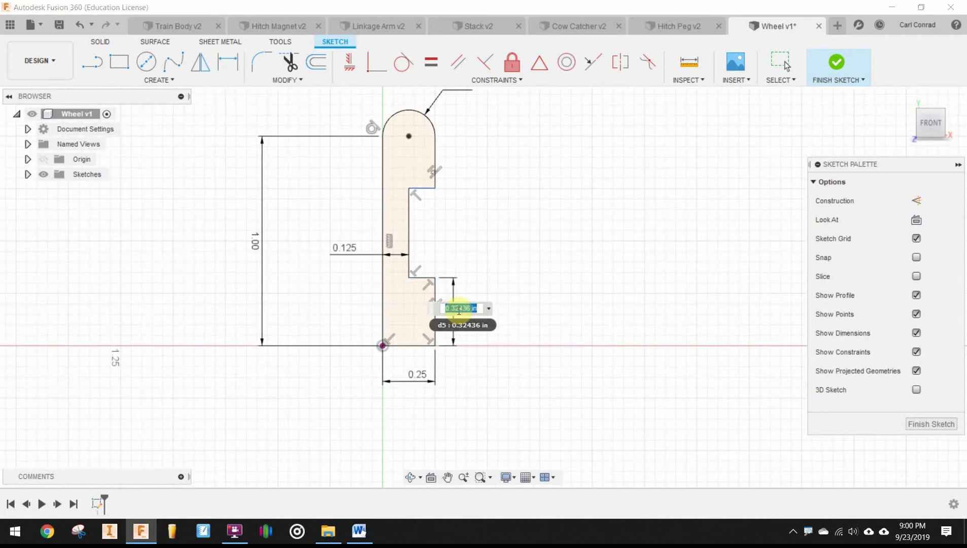
key("Return")
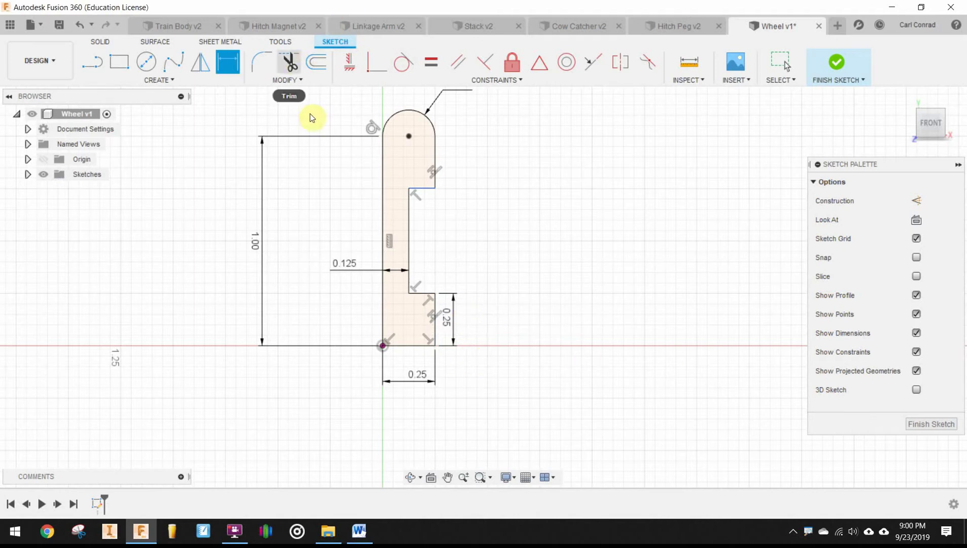
- Dimension the 0.75 step height between the bottom-right and upper step corners
left_click(434, 347)
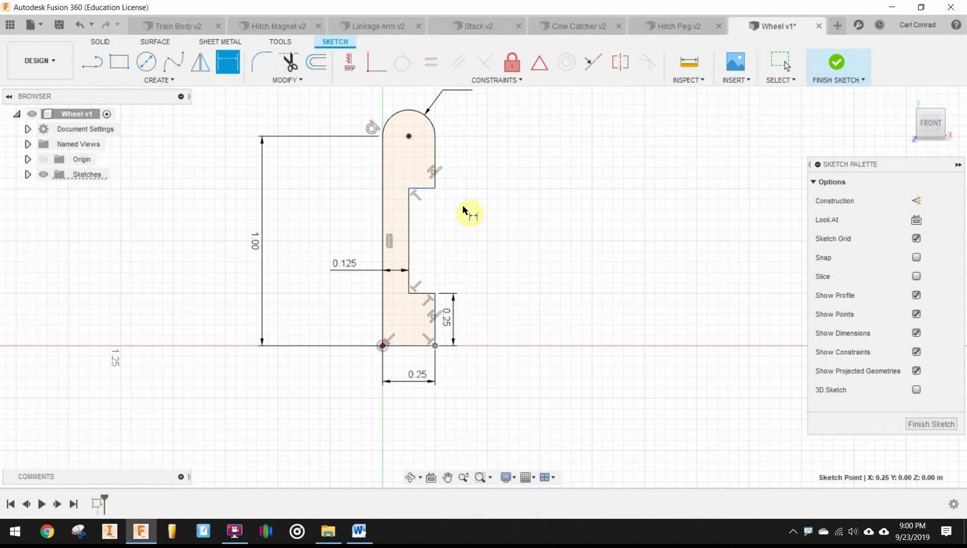
left_click(435, 189)
left_click(486, 219)
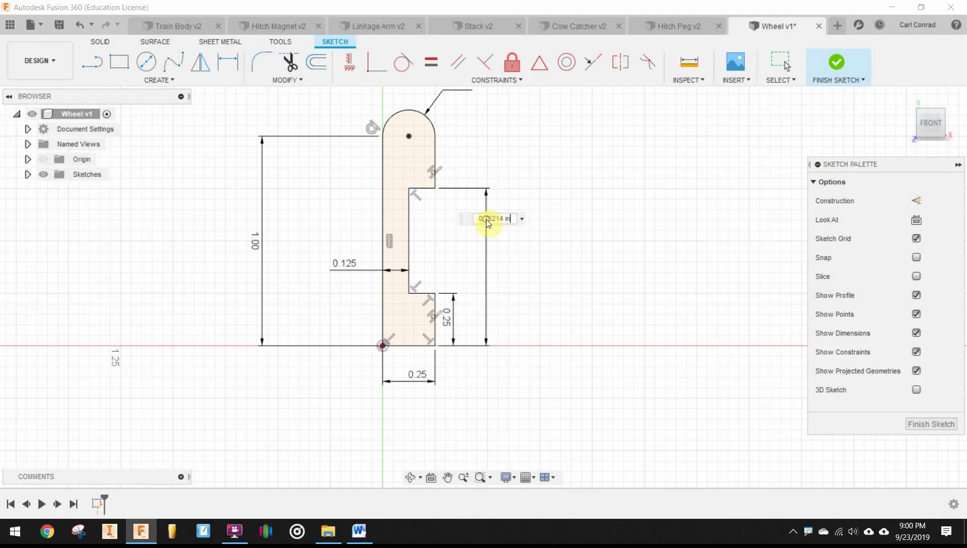
type(".75")
key("Return")
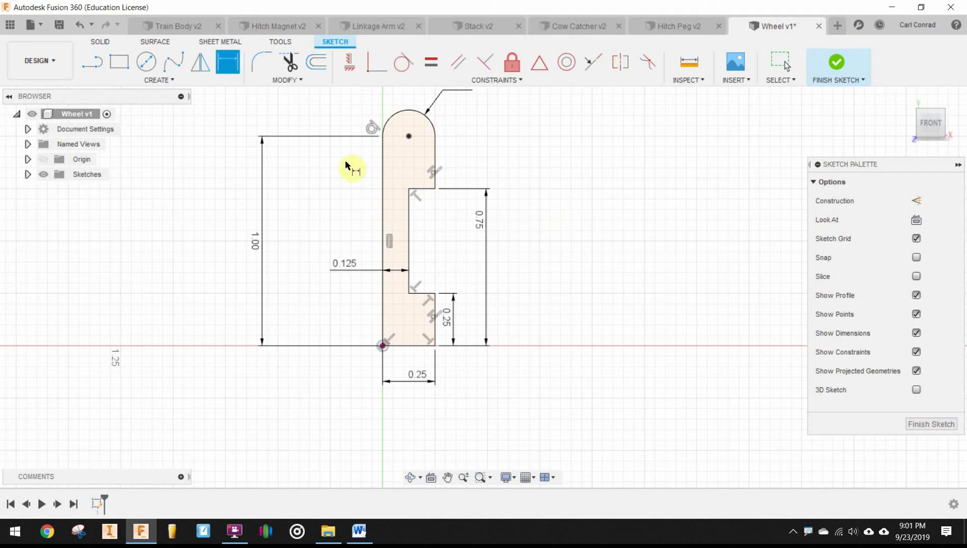
scroll(379, 173, "up", 1)
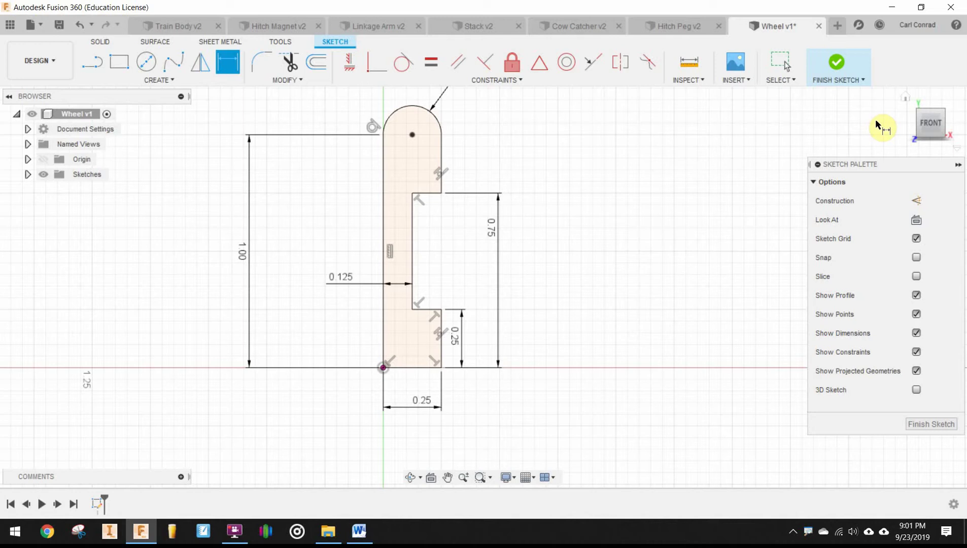
mouse_move(907, 105)
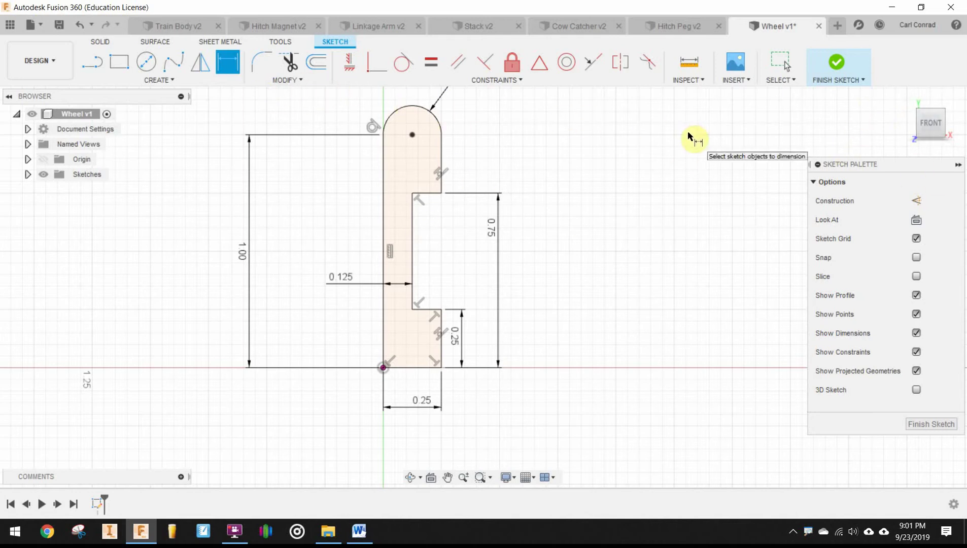
- Finish the sketch and revolve the profile 360° about its bottom edge
left_click(832, 59)
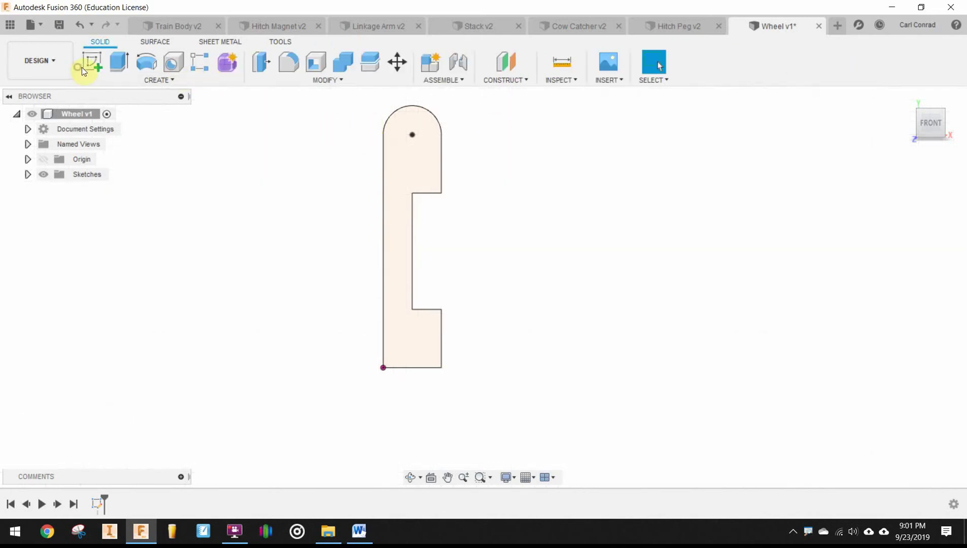
left_click(146, 62)
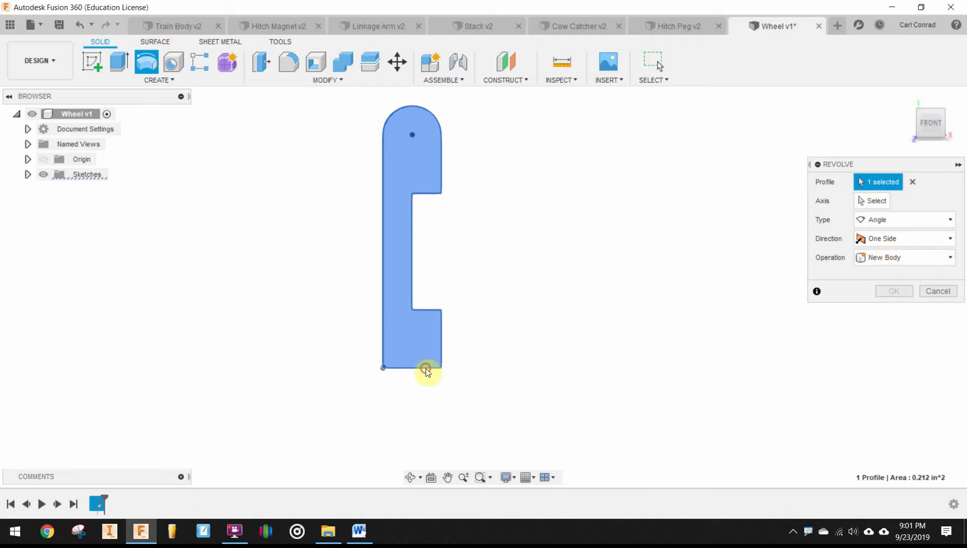
left_click(883, 201)
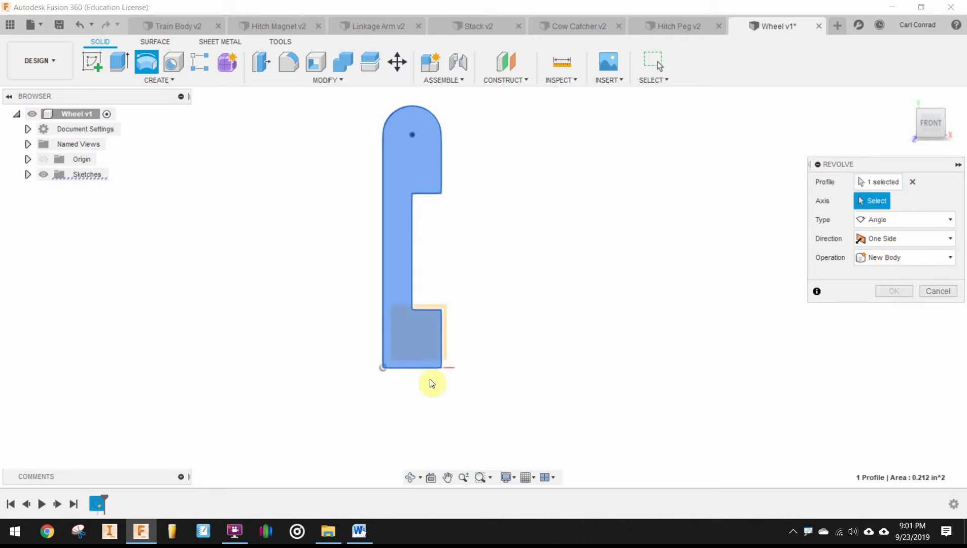
left_click(426, 366)
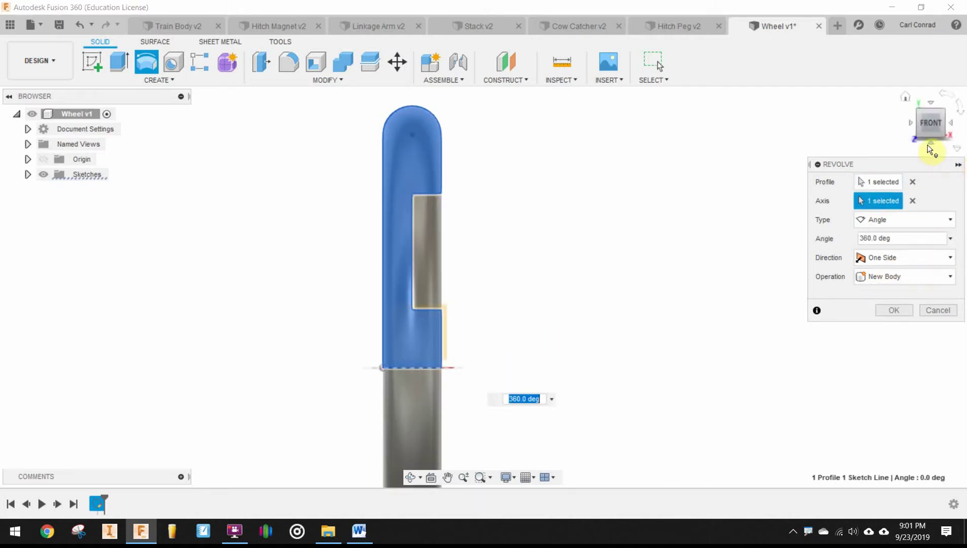
left_click(906, 96)
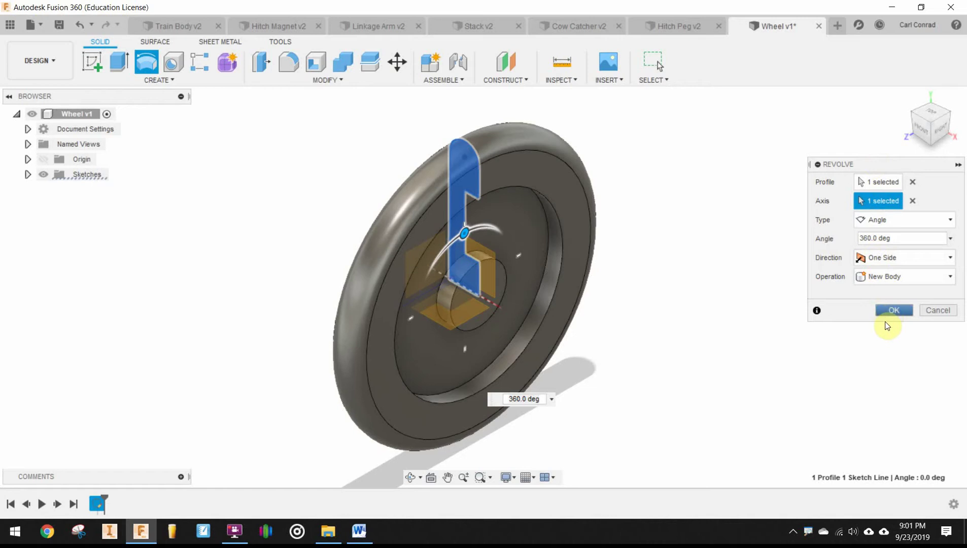
left_click(893, 310)
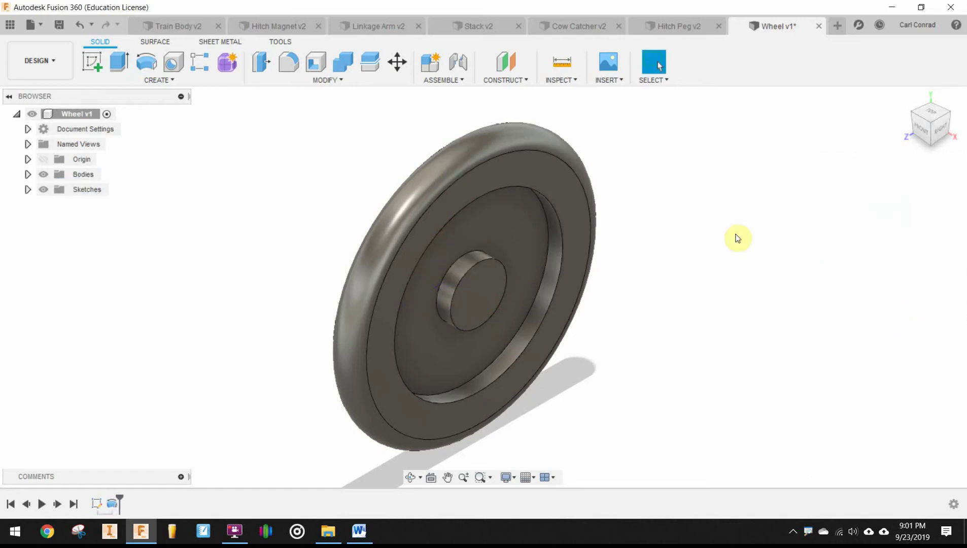
- Fillet the two recess edges and the two hub peg edges at 0.0625 in
scroll(488, 266, "up", 2)
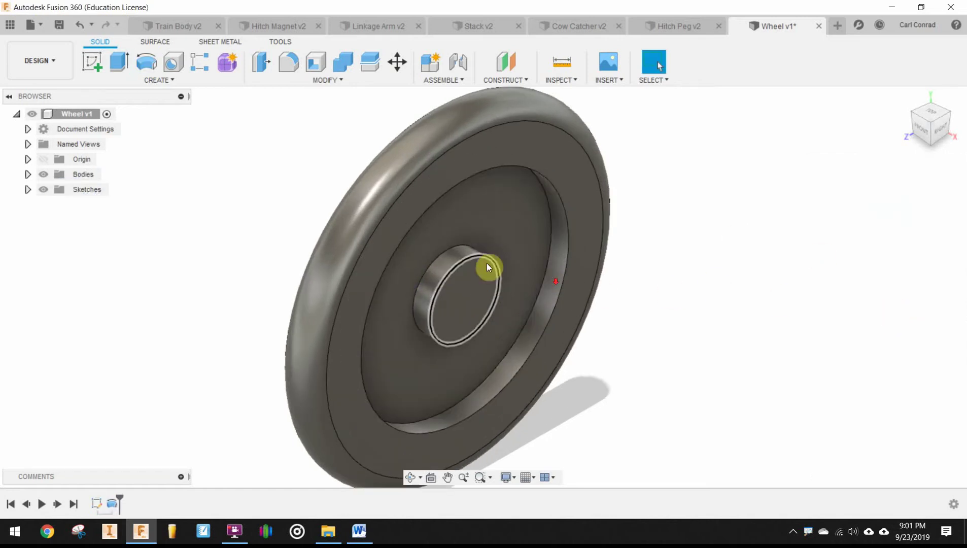
left_click(487, 263)
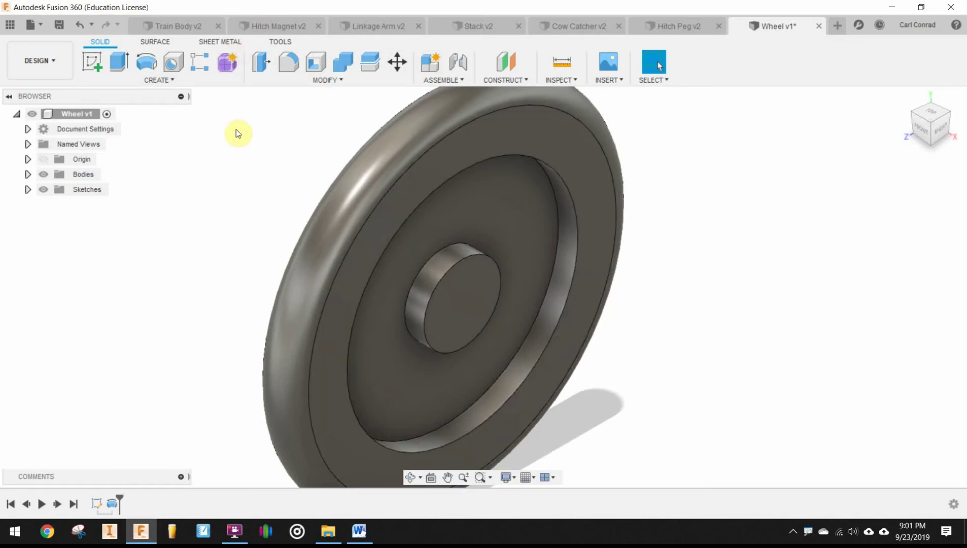
key("q")
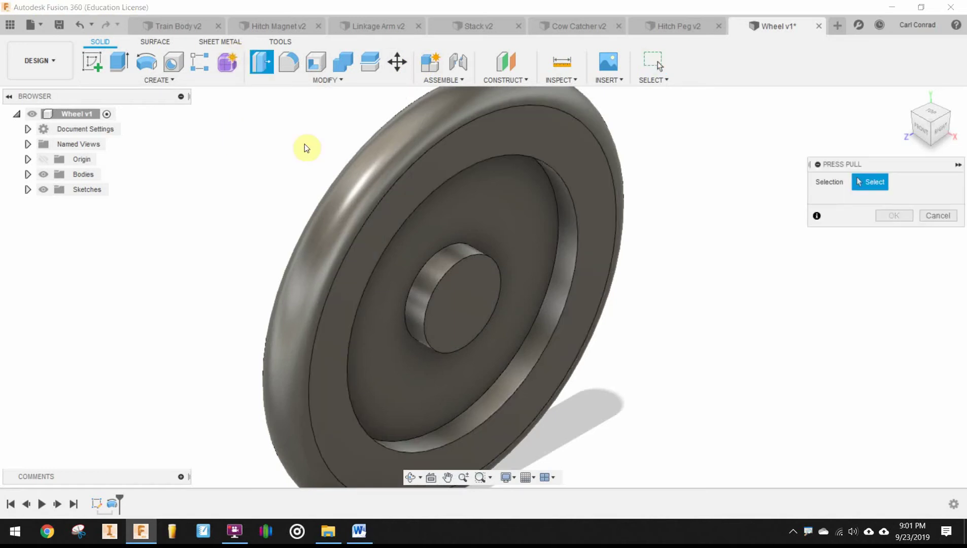
left_click(558, 226)
left_click(577, 223)
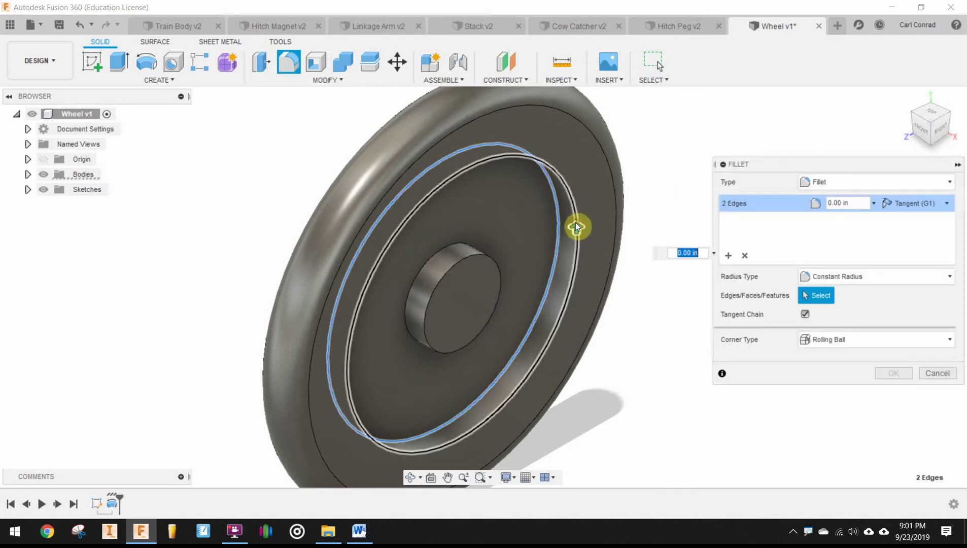
left_click(458, 263)
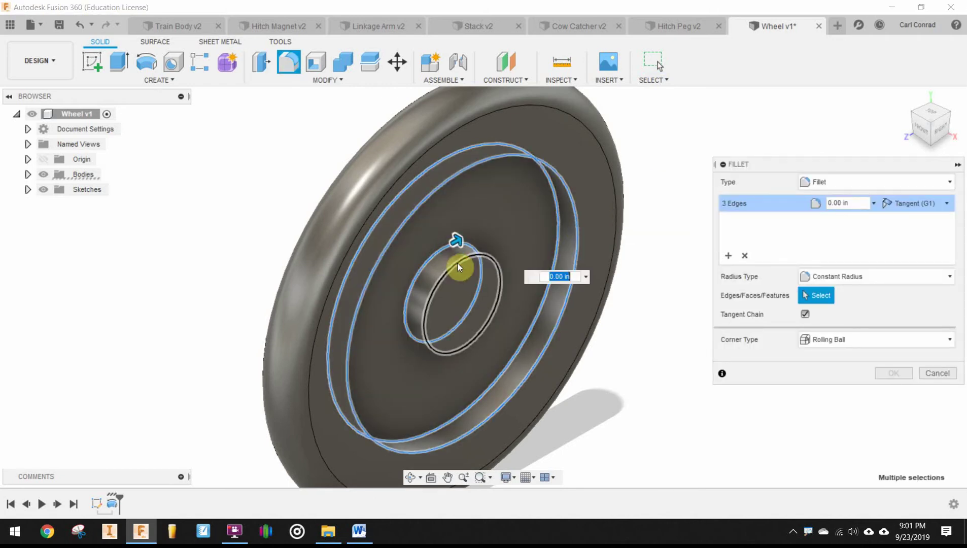
left_click(458, 264)
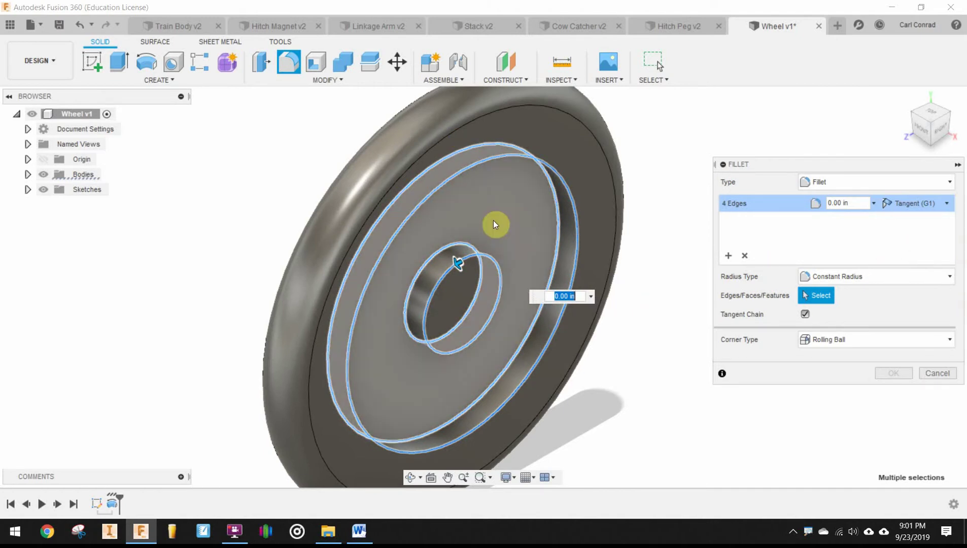
left_click(852, 203)
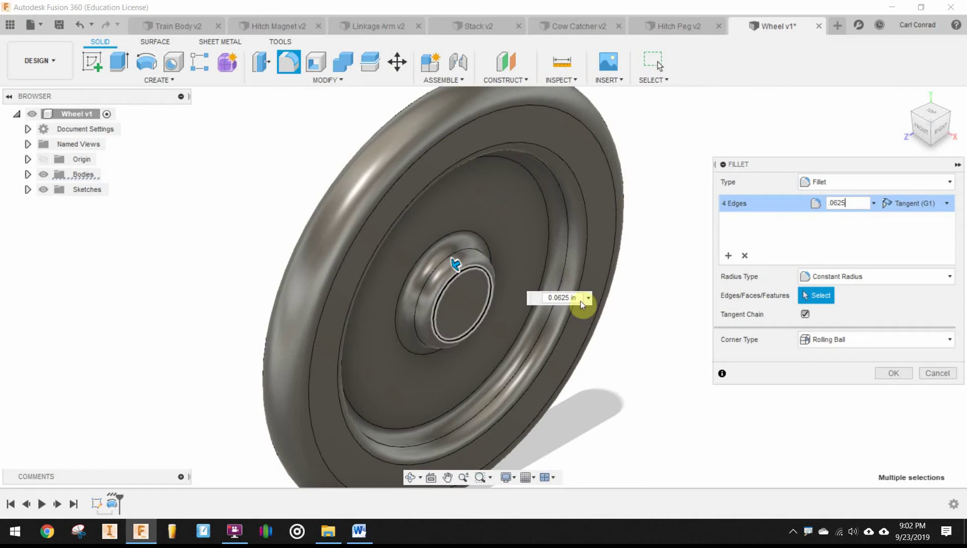
left_click(896, 374)
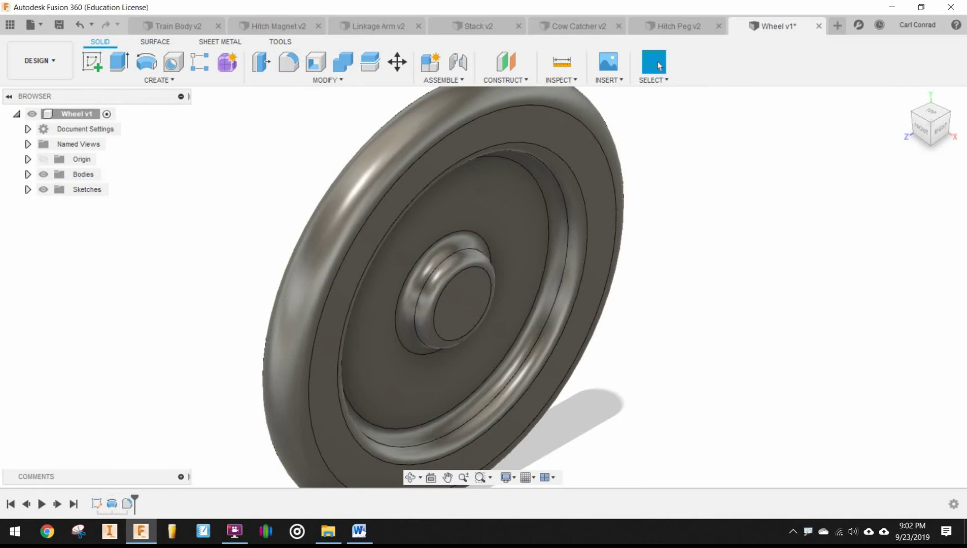
scroll(855, 274, "down", 2)
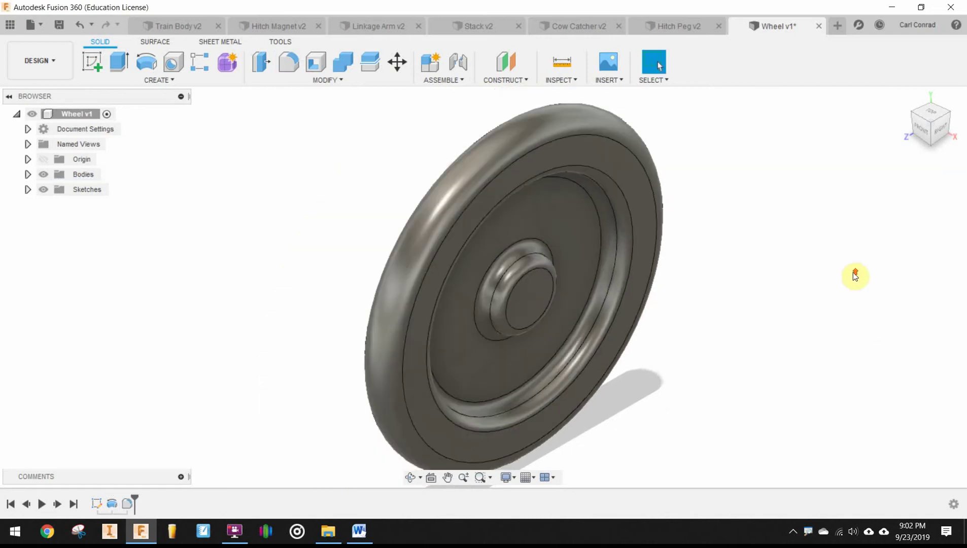
middle_click_drag(855, 274, 779, 294)
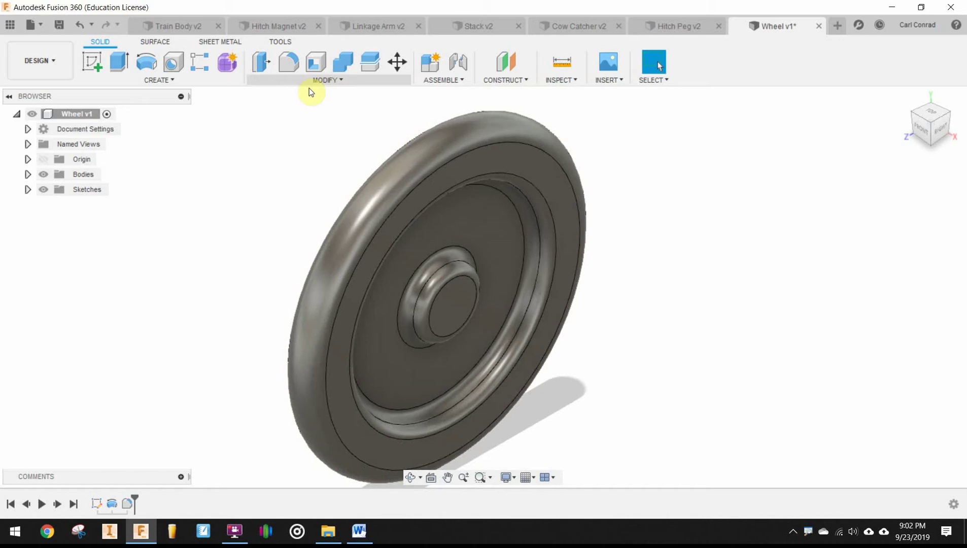
- Place a simple 0.280 in diameter hole on the hub's front face
left_click(171, 65)
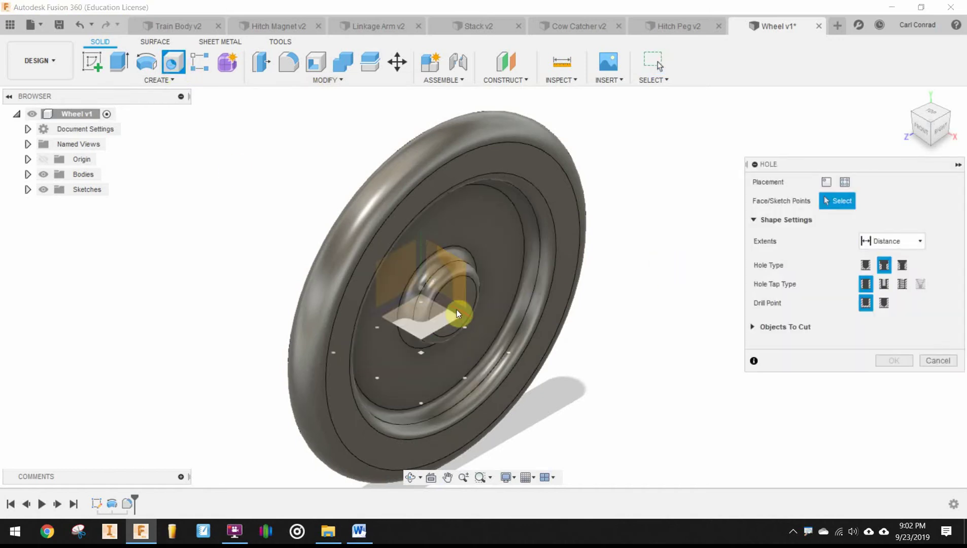
scroll(466, 310, "up", 3)
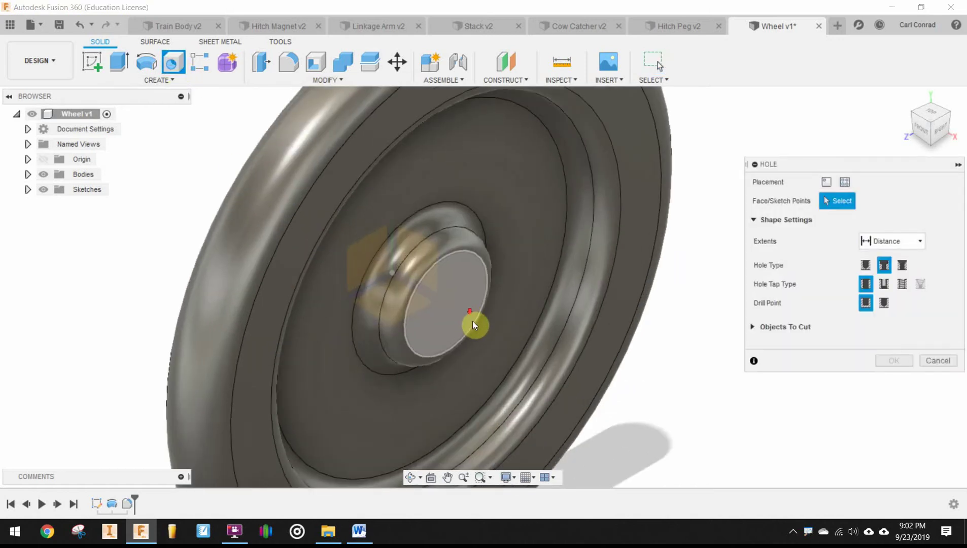
left_click(470, 310)
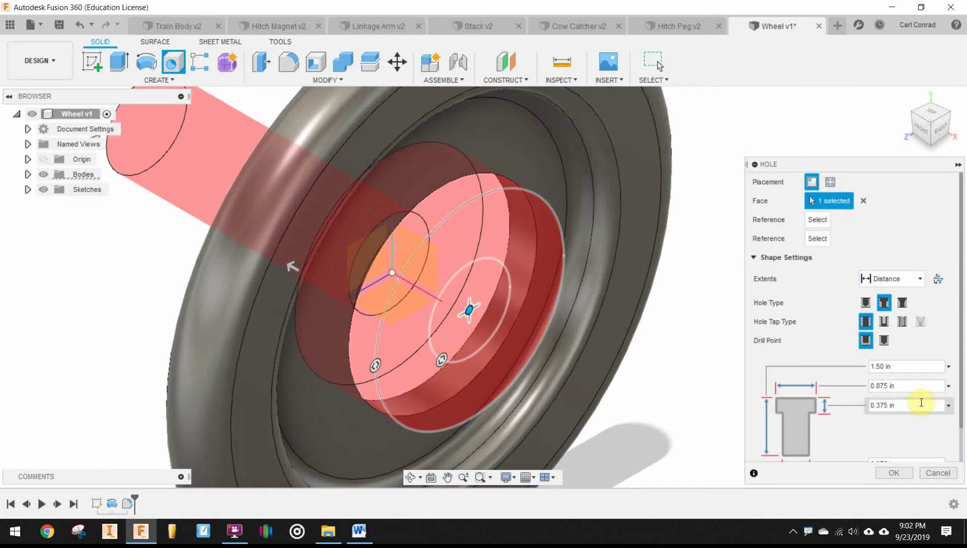
left_click(866, 303)
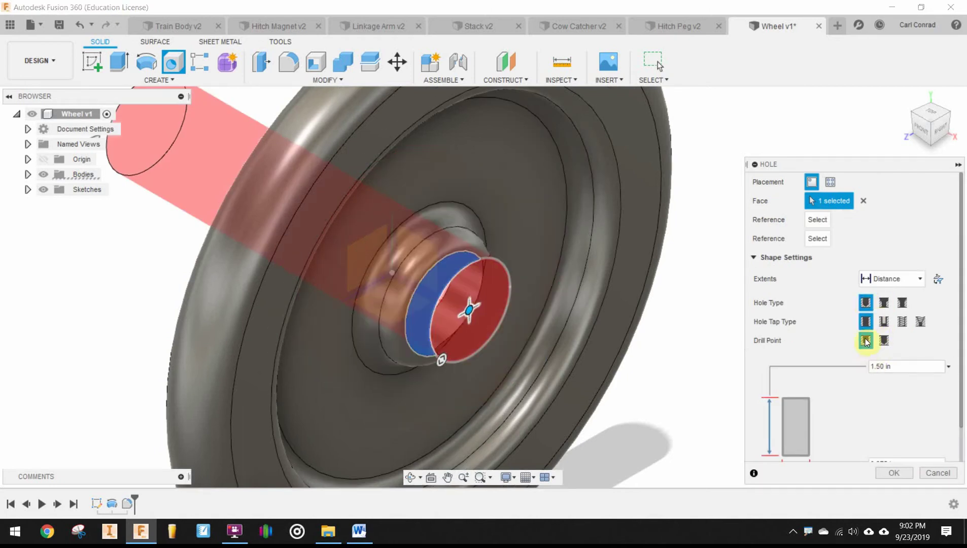
scroll(878, 393, "down", 1)
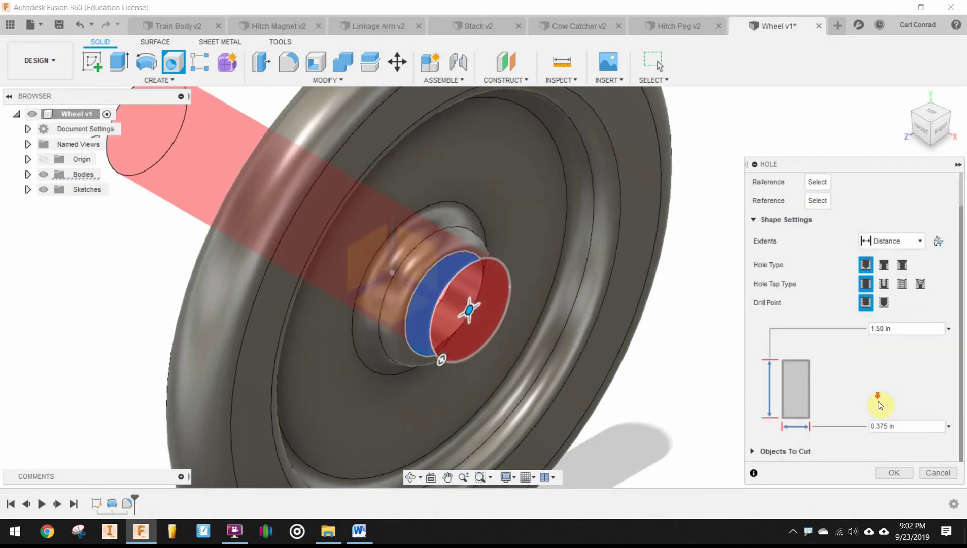
left_click(902, 424)
type(".280")
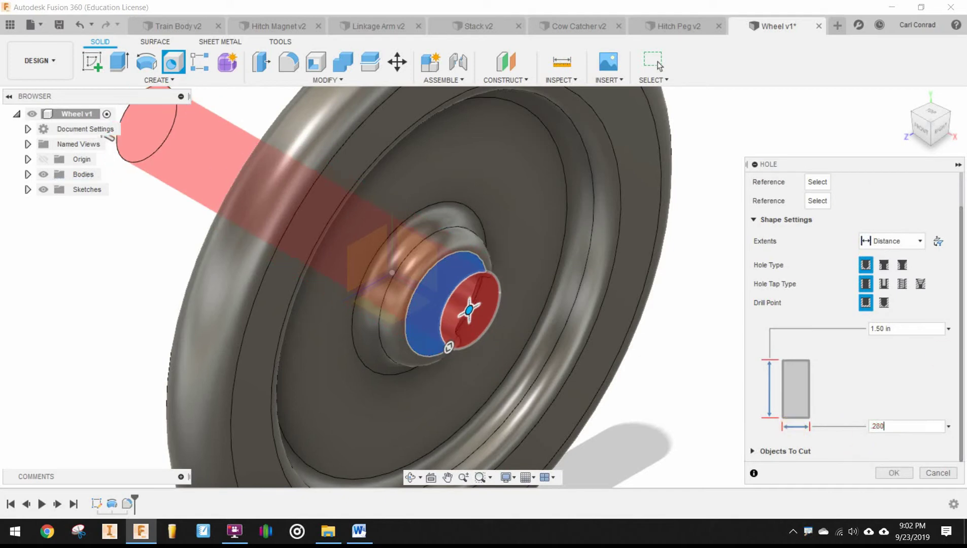
- Run the hole to the wheel's back face and centre it on the hub
left_click(907, 243)
left_click(883, 269)
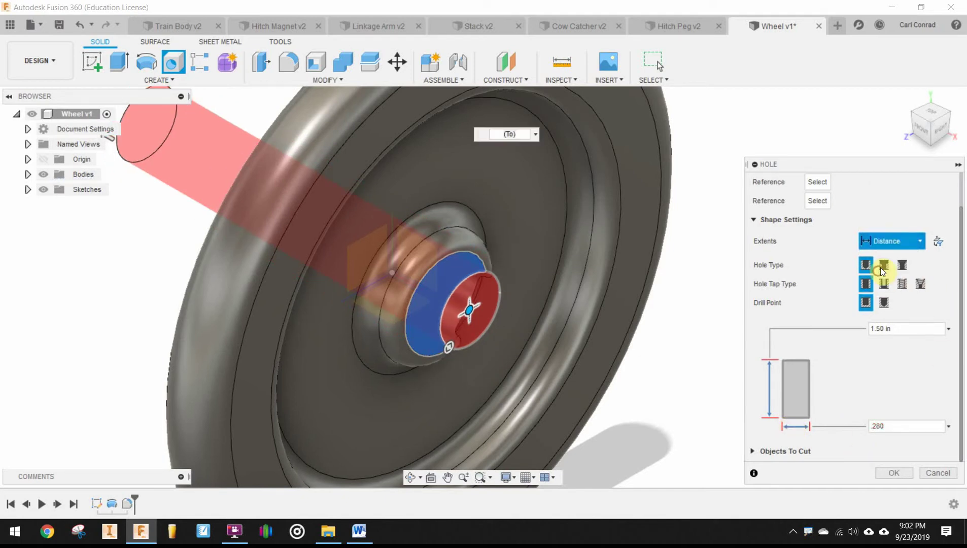
left_click(911, 111)
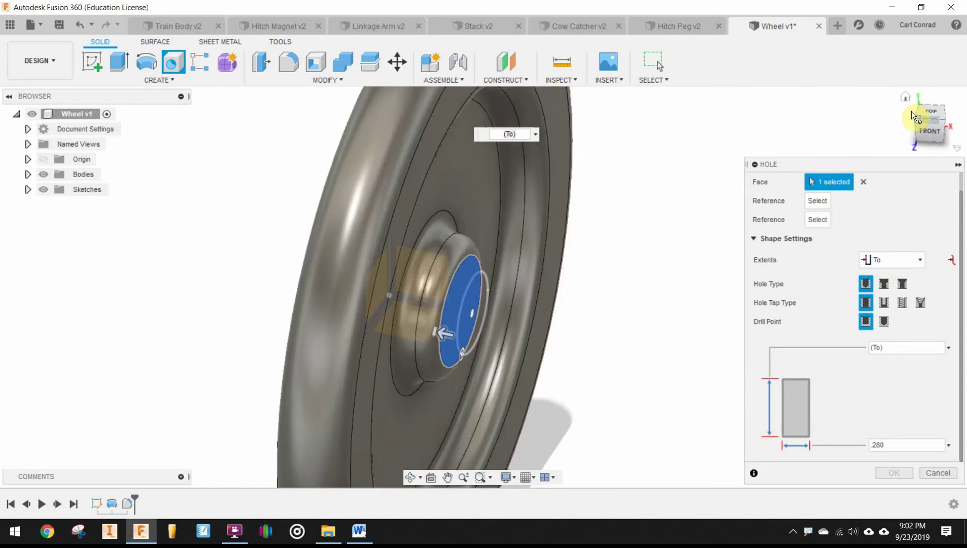
left_click(468, 390)
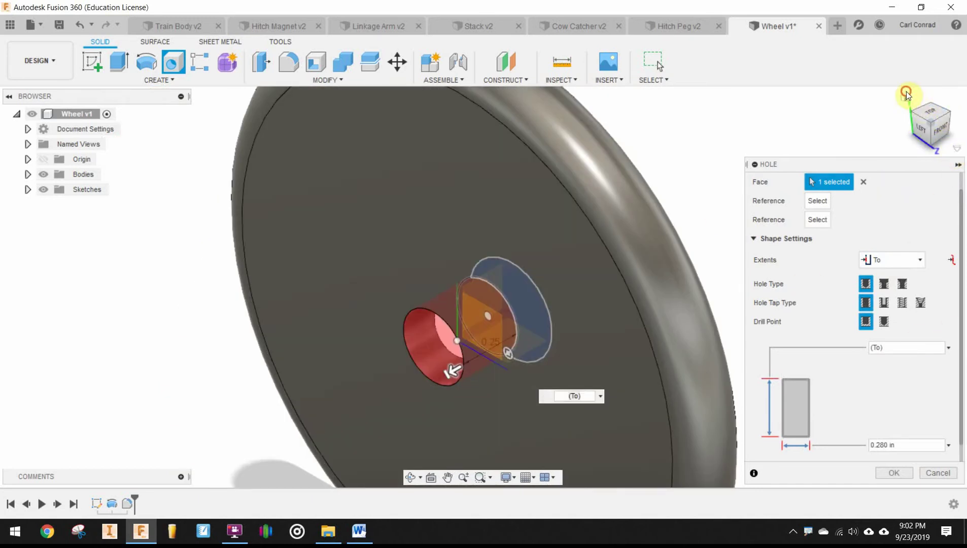
left_click(906, 96)
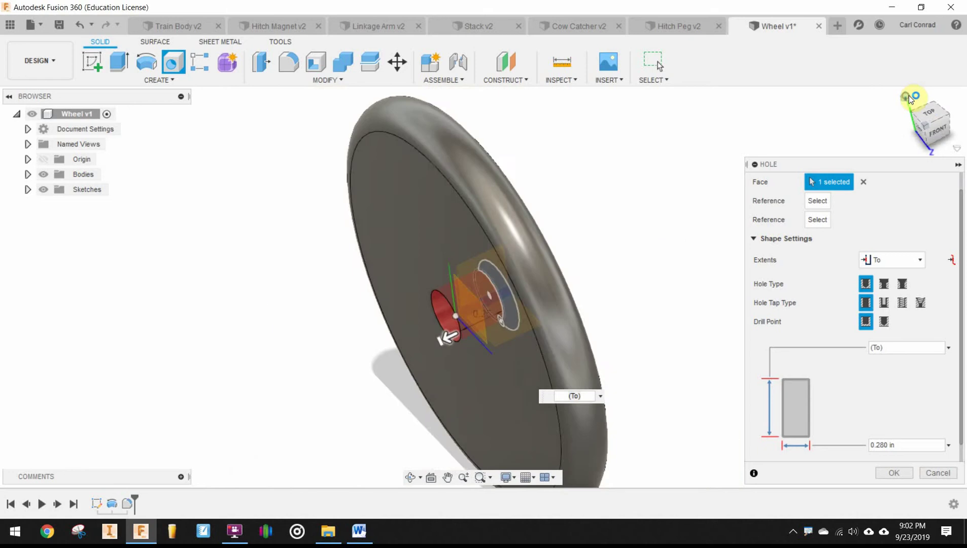
left_click(909, 96)
scroll(487, 284, "up", 6)
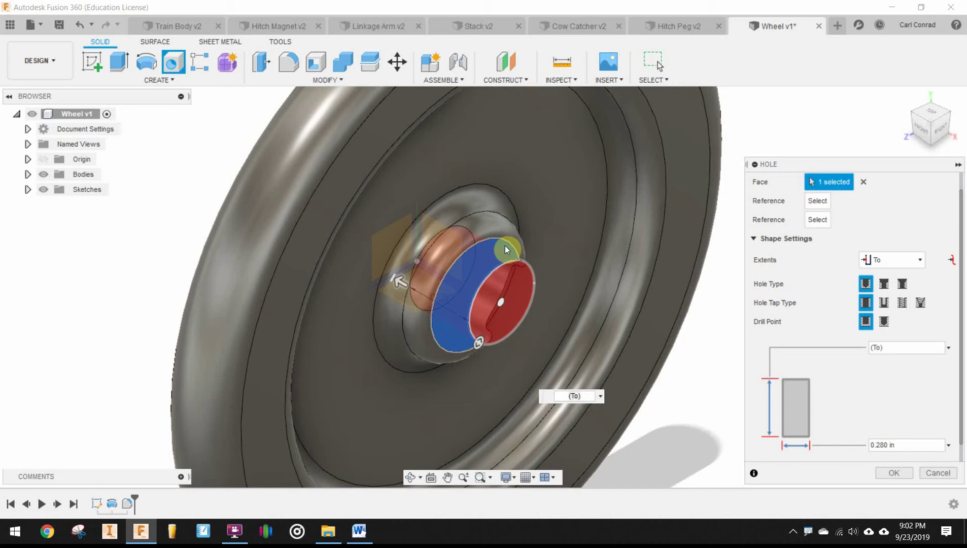
left_click_drag(501, 302, 482, 292)
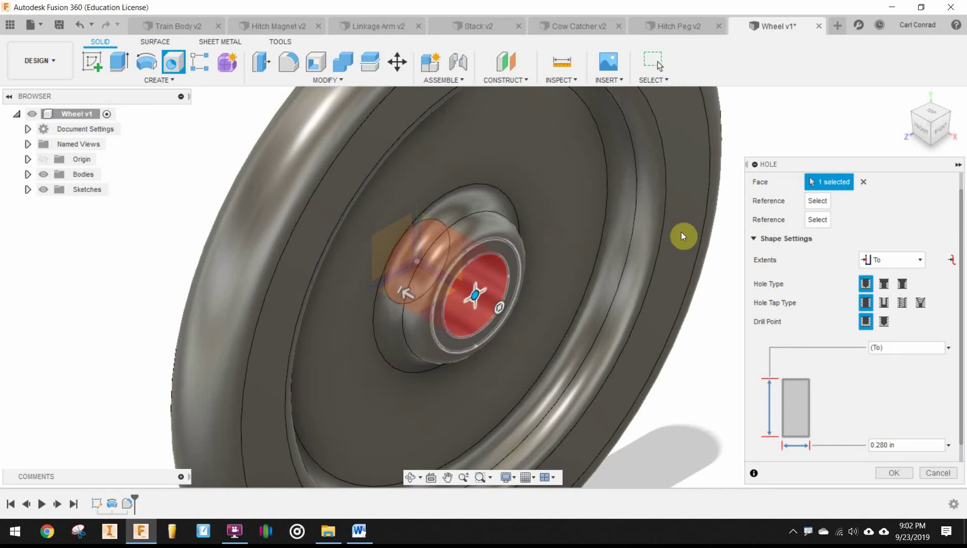
left_click(941, 127)
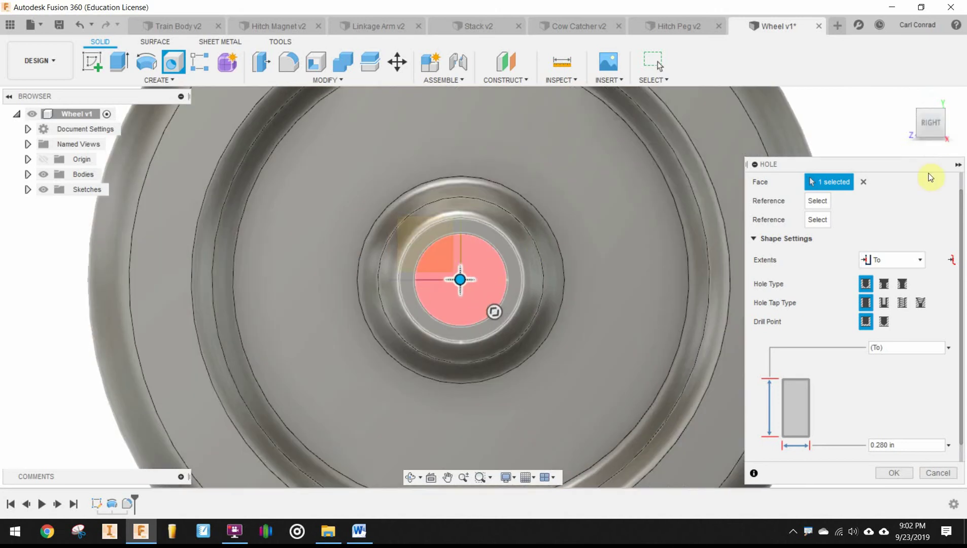
- Confirm the hole cut and start a sketch on the wheel's inner face
left_click(901, 476)
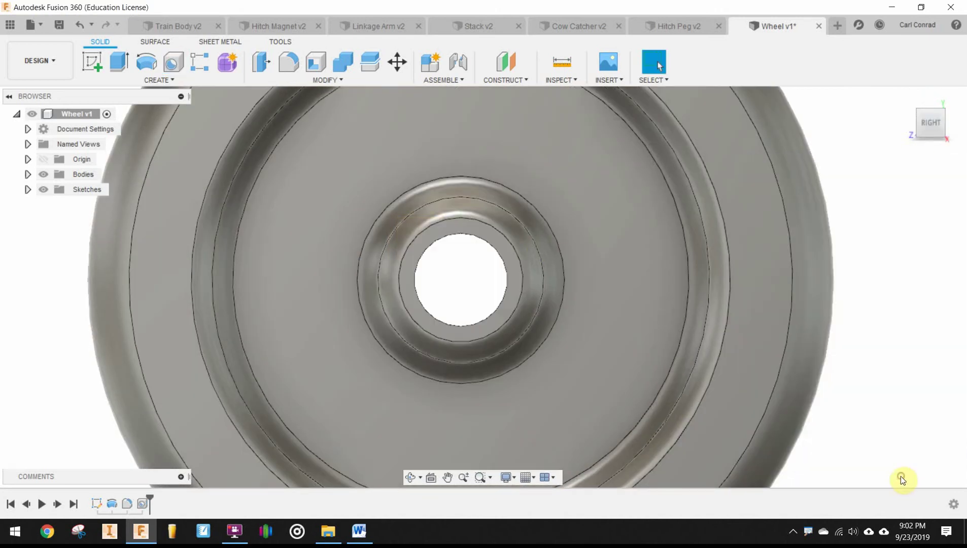
scroll(867, 319, "down", 2)
scroll(895, 213, "down", 1)
middle_click_drag(900, 224, 818, 244)
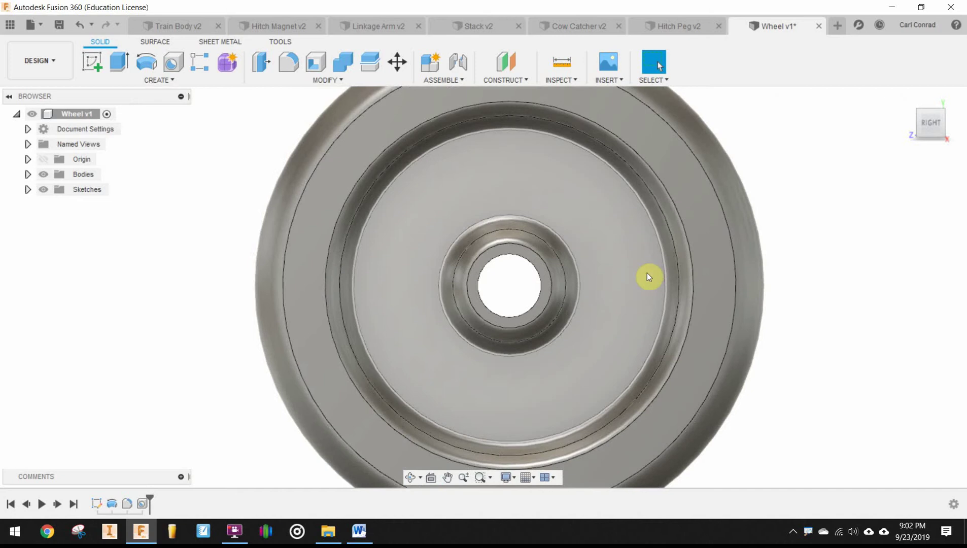
left_click(605, 269)
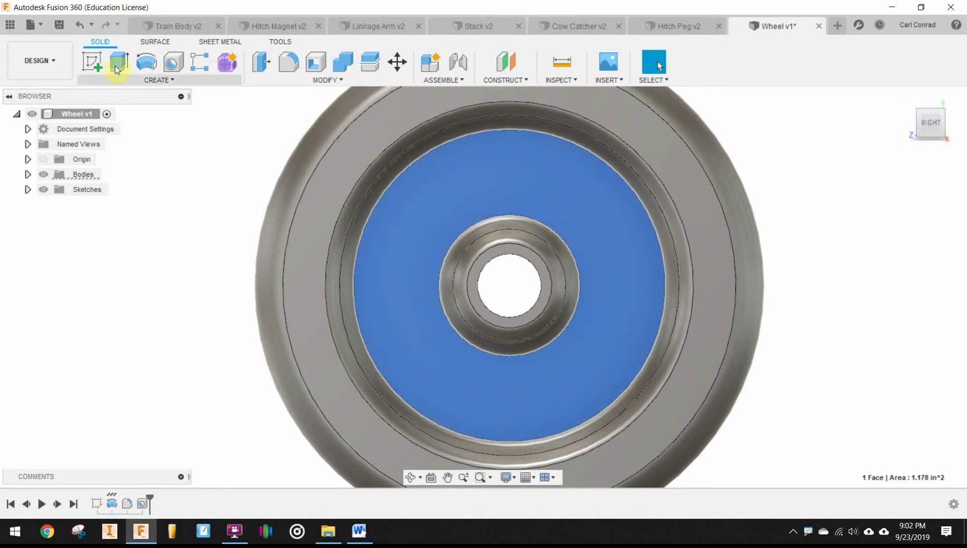
left_click(94, 63)
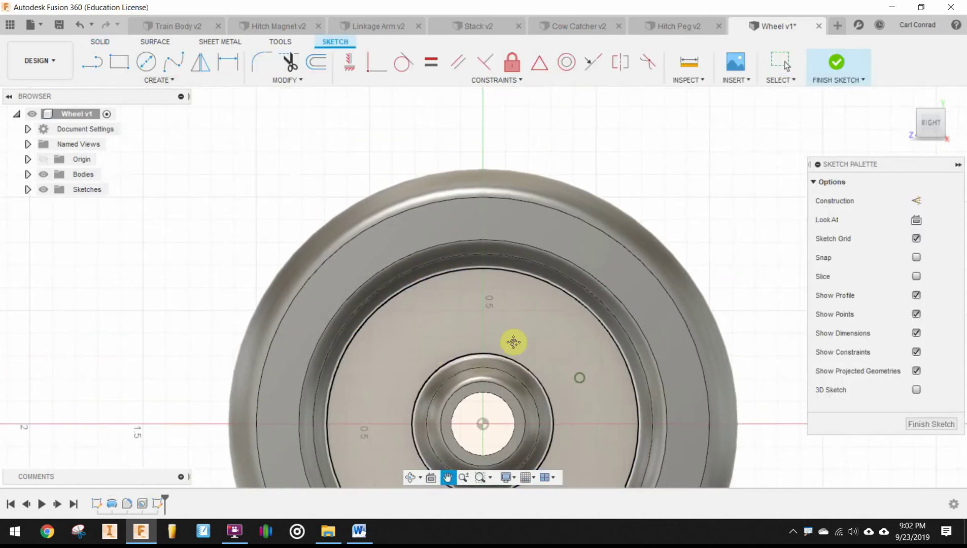
middle_click_drag(513, 341, 401, 286)
scroll(454, 357, "up", 1)
scroll(433, 347, "down", 2)
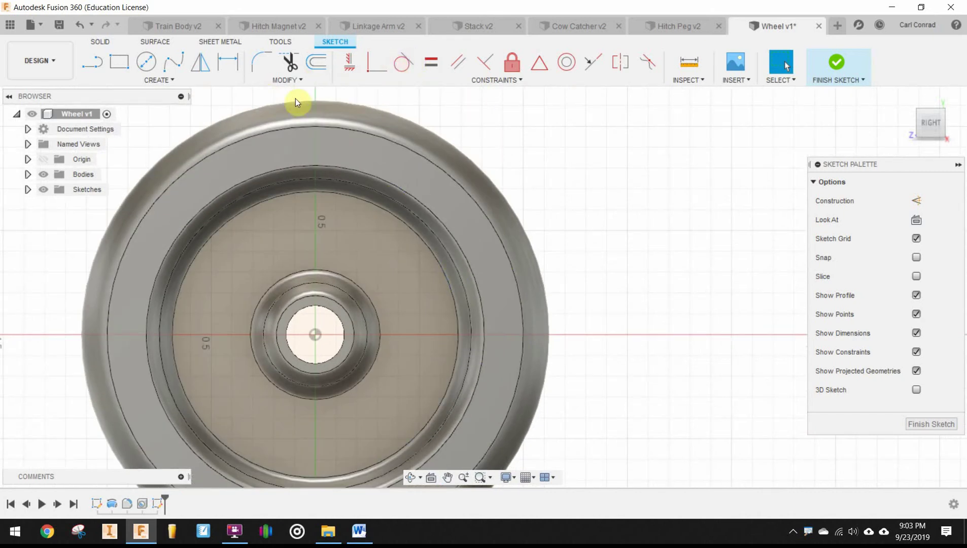
- Draw a 0.25 in diameter circle to the right of the wheel centre
left_click(146, 61)
scroll(470, 337, "up", 4)
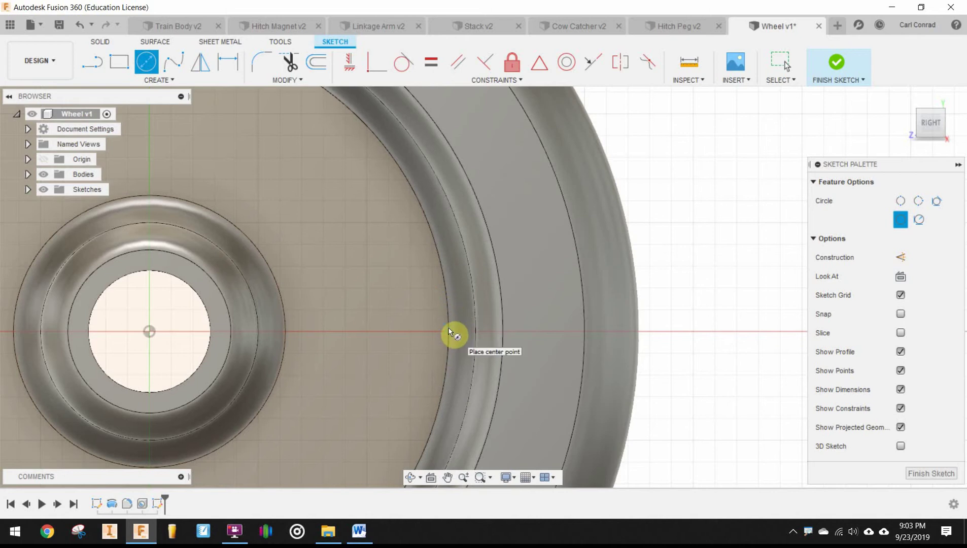
scroll(693, 396, "down", 5)
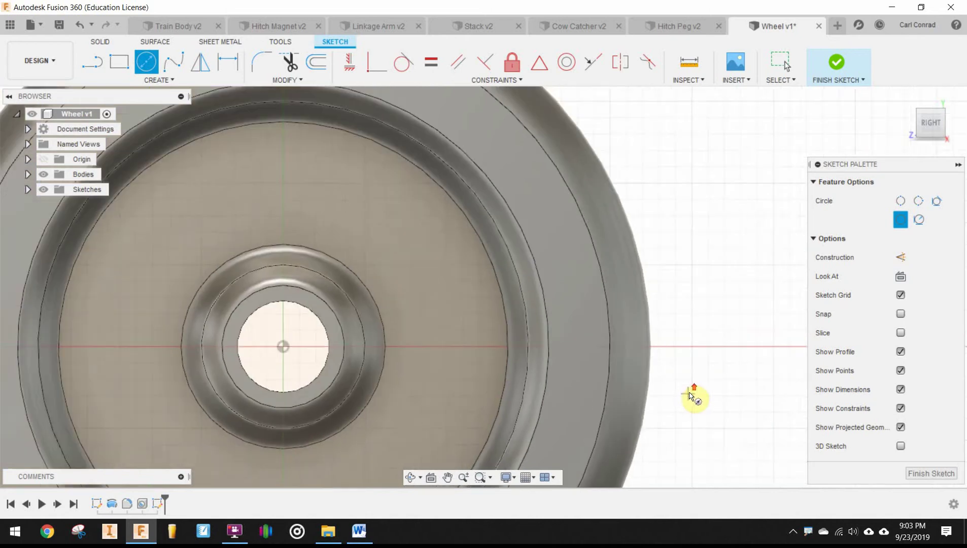
scroll(711, 357, "down", 2)
middle_click_drag(719, 331, 549, 263)
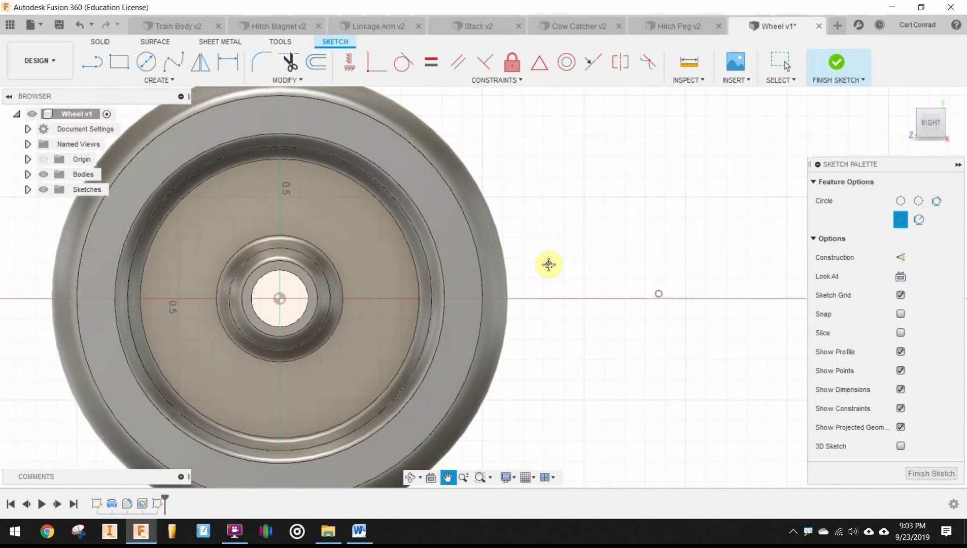
left_click(580, 270)
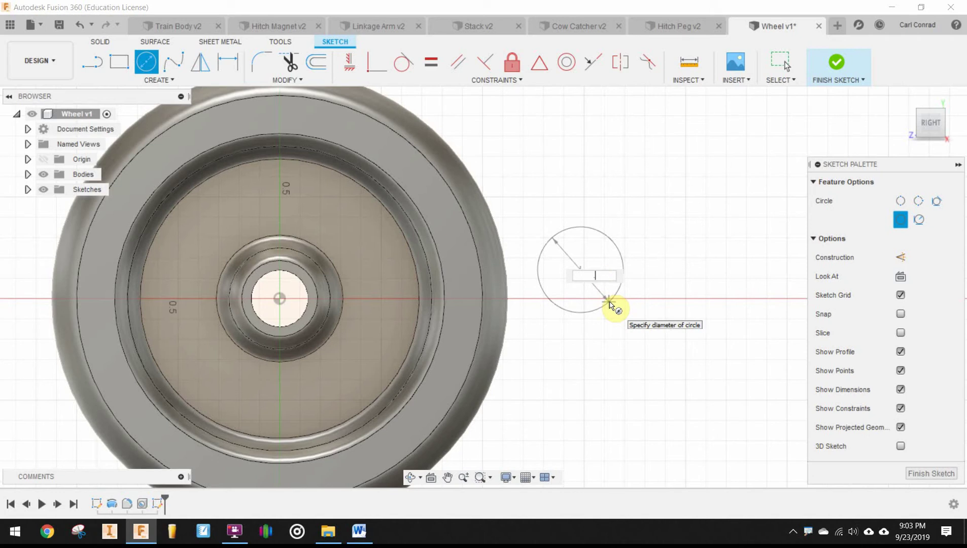
type(".25")
key("Return")
key("Escape")
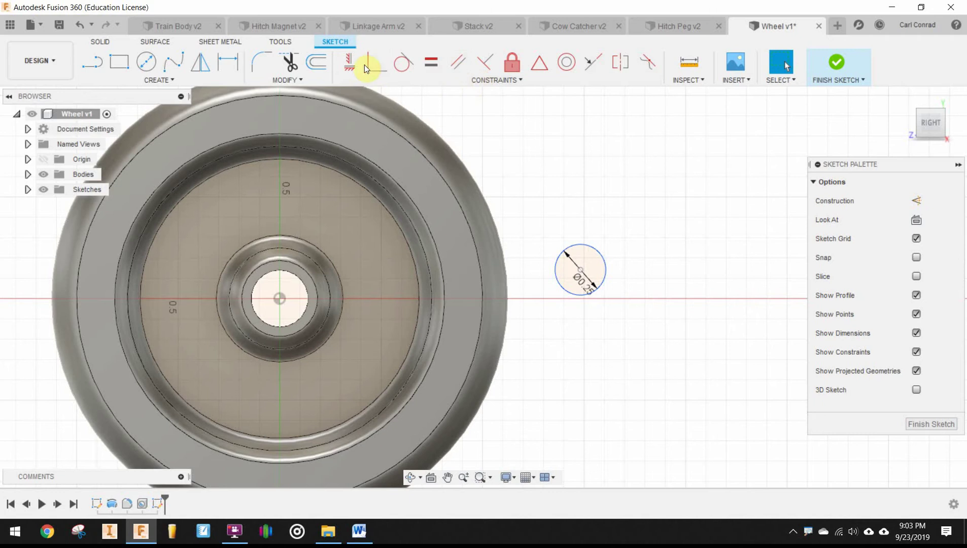
- Constrain the small circle's centre horizontally level with the wheel centre
left_click(351, 63)
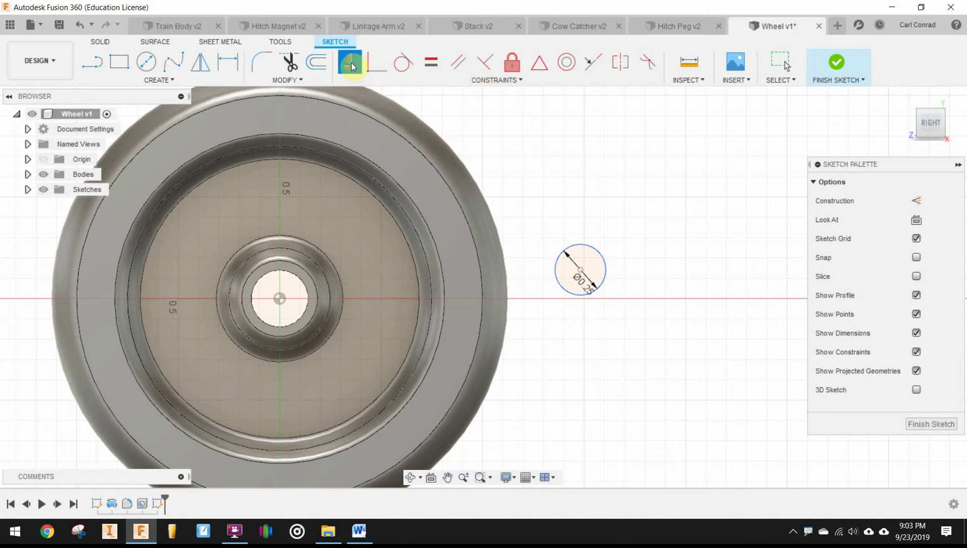
left_click(580, 270)
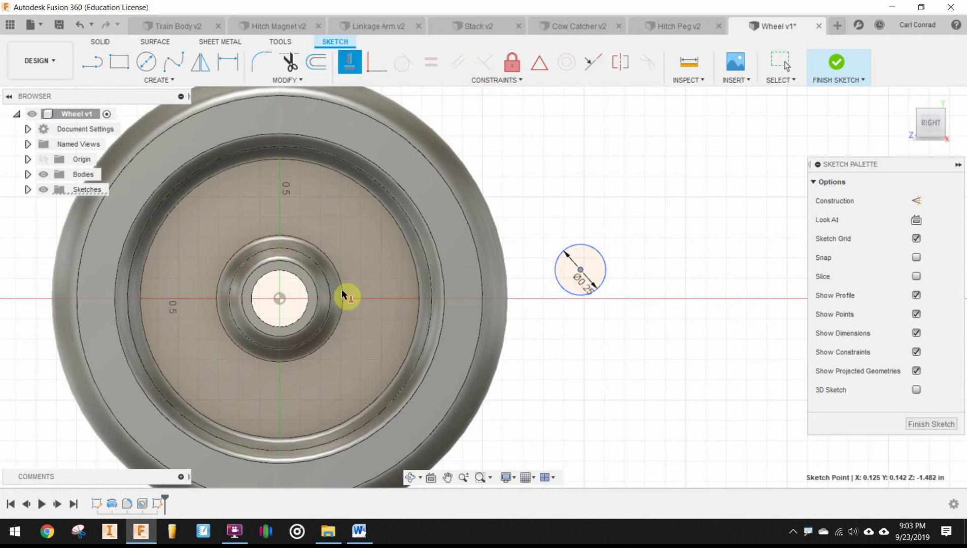
left_click(281, 300)
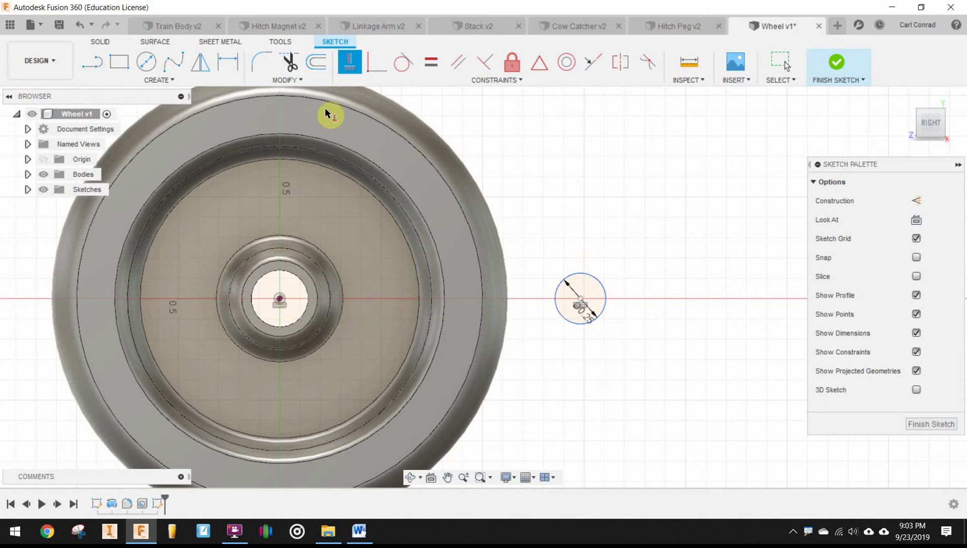
- Dimension the distance from the wheel centre to the circle centre as 0.70 in
key("d")
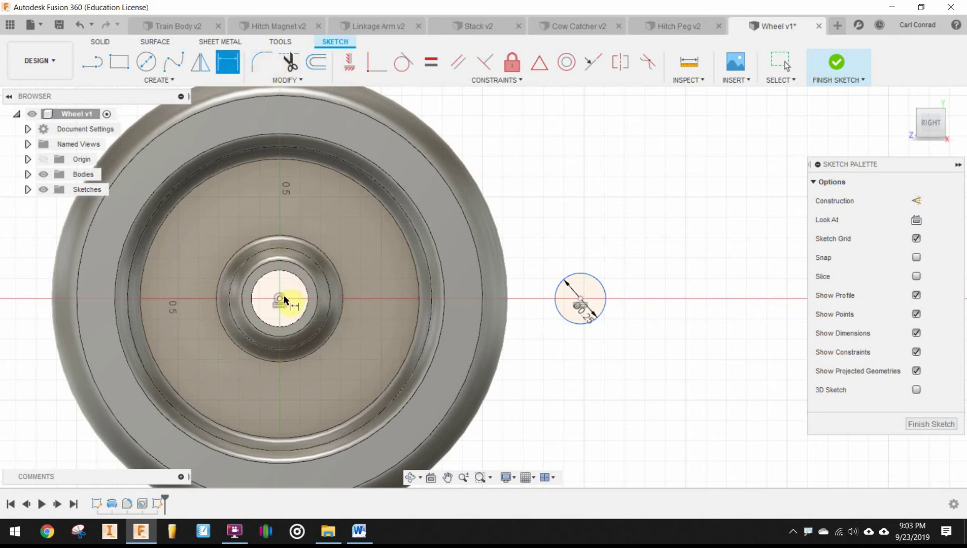
left_click(280, 300)
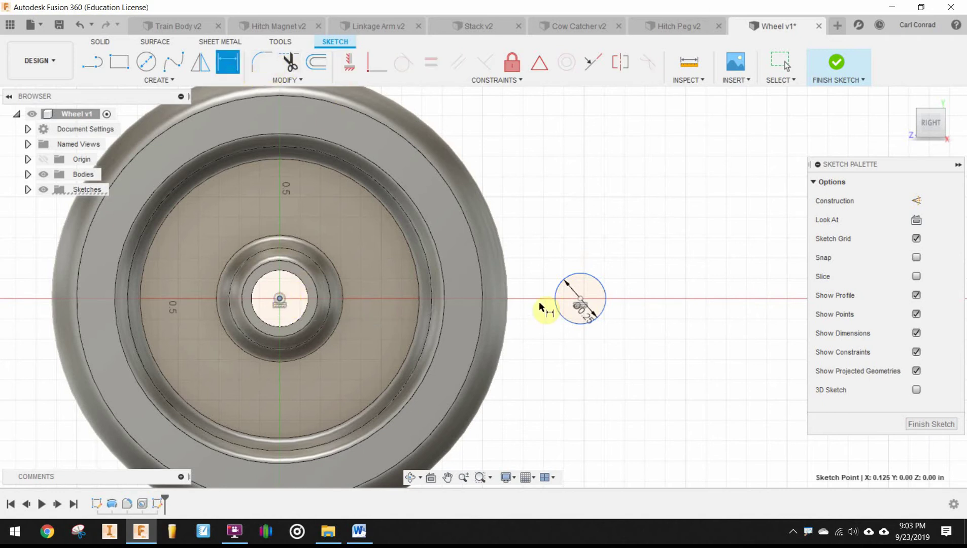
left_click(581, 300)
left_click(550, 335)
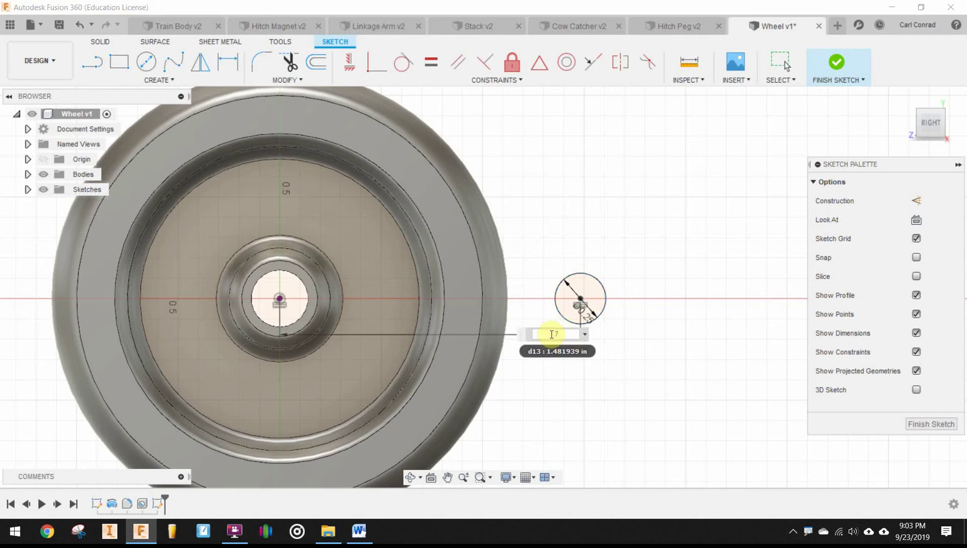
type(".7")
key("Return")
scroll(410, 292, "up", 8)
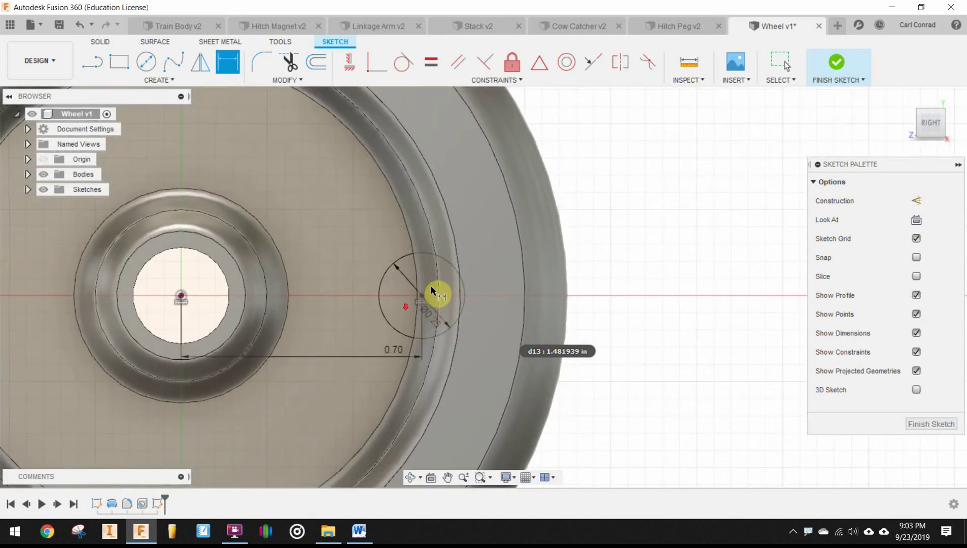
scroll(416, 298, "up", 3)
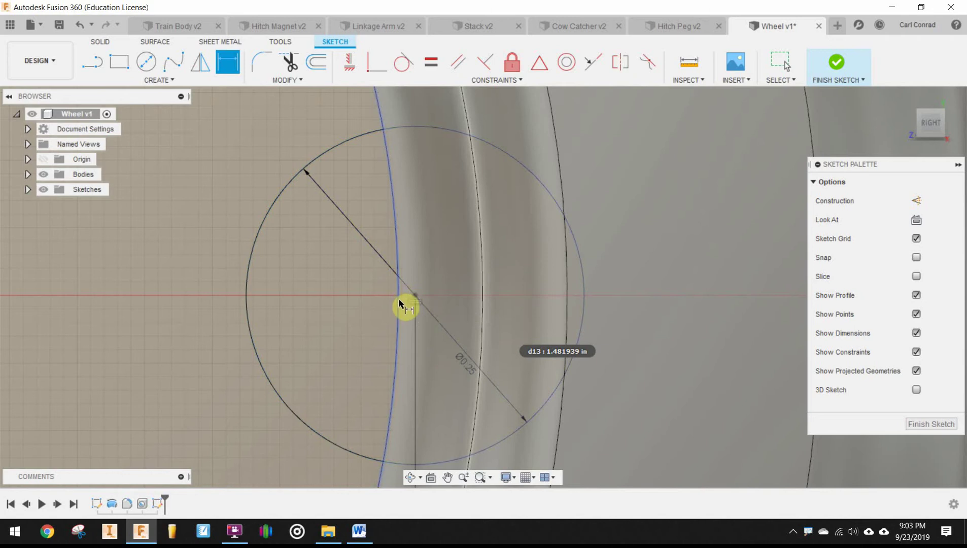
scroll(421, 300, "down", 4)
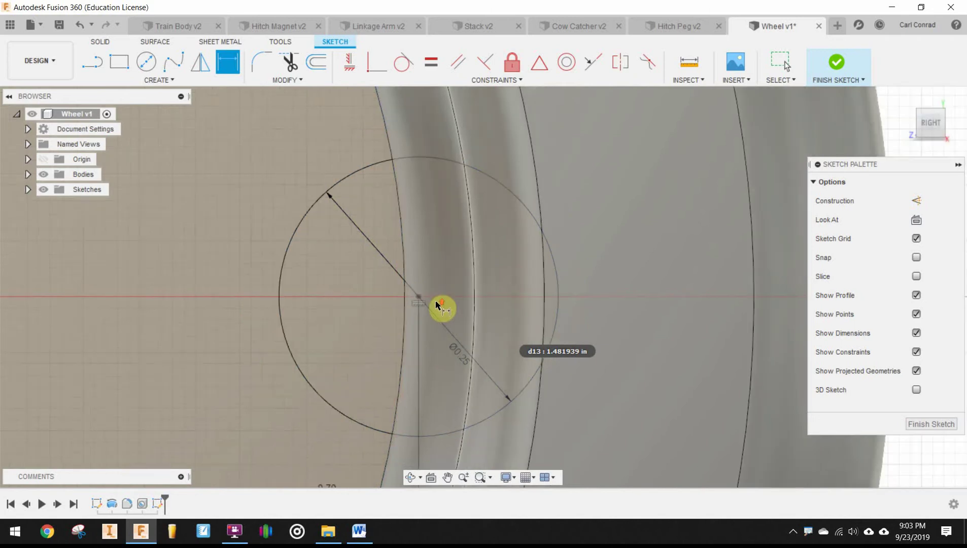
scroll(439, 276, "down", 4)
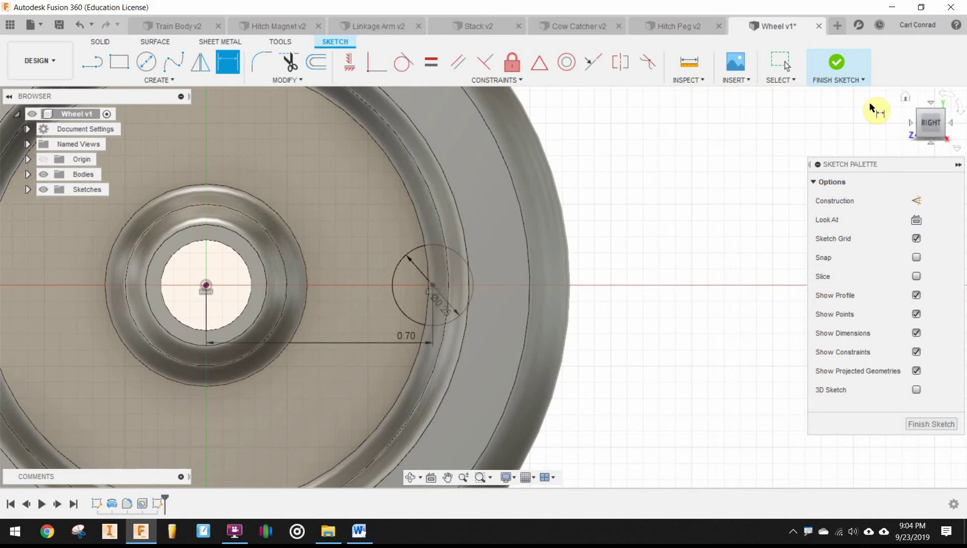
left_click(905, 99)
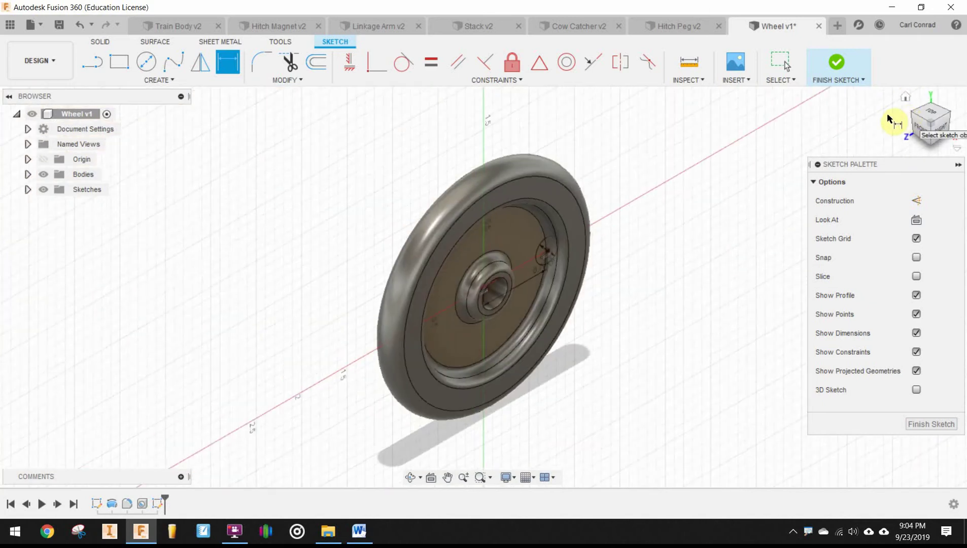
- Extrude both small-circle profiles 0.375 in with a Join operation to form the off-centre peg
key("e")
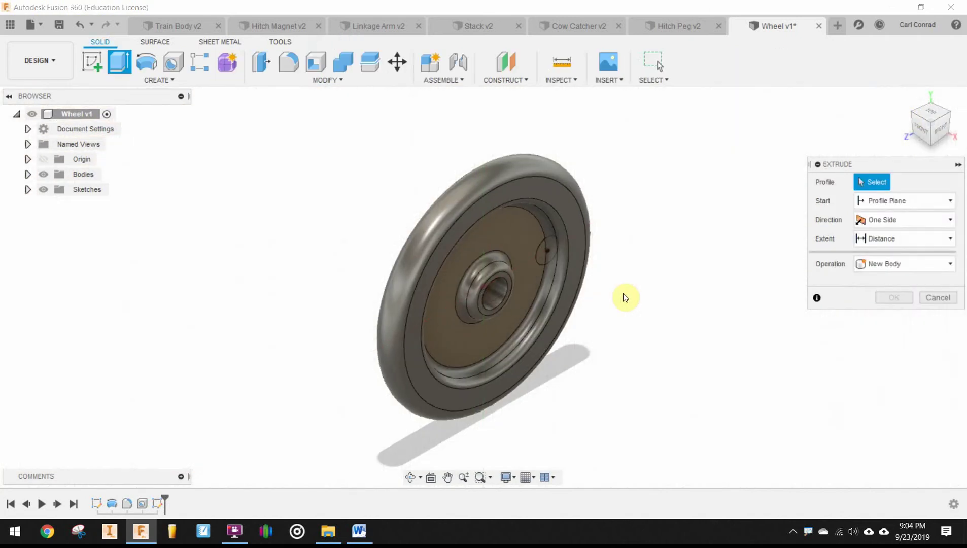
left_click(547, 250)
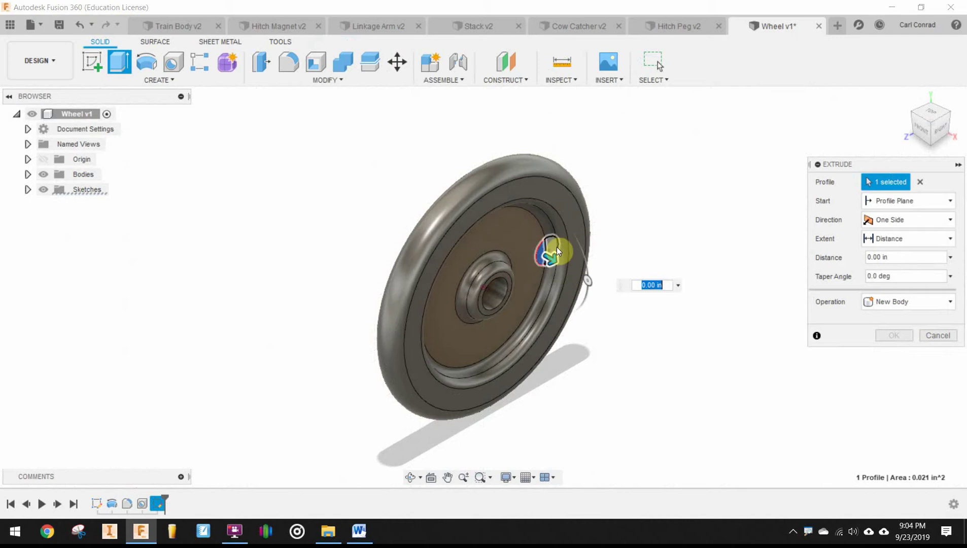
left_click(556, 246)
scroll(622, 289, "up", 3)
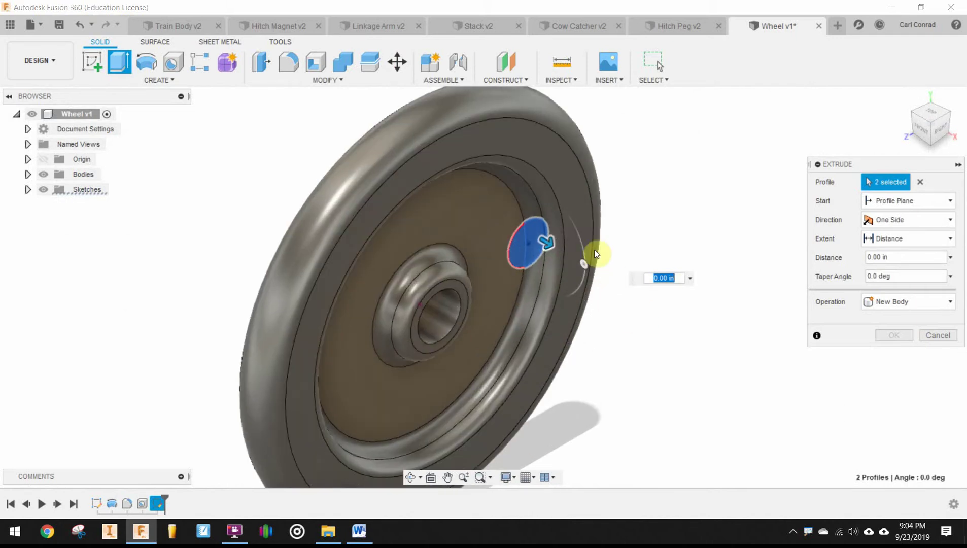
left_click_drag(545, 239, 689, 299)
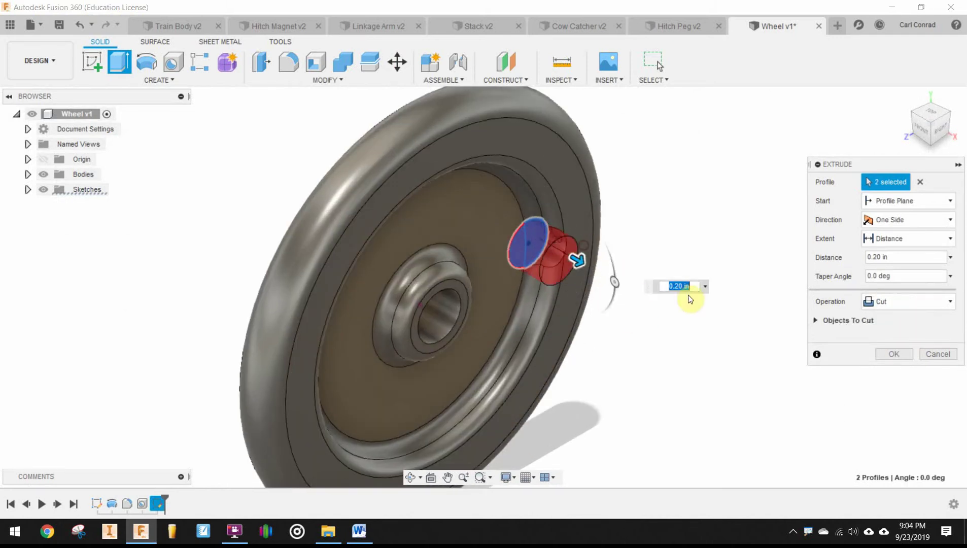
left_click(900, 301)
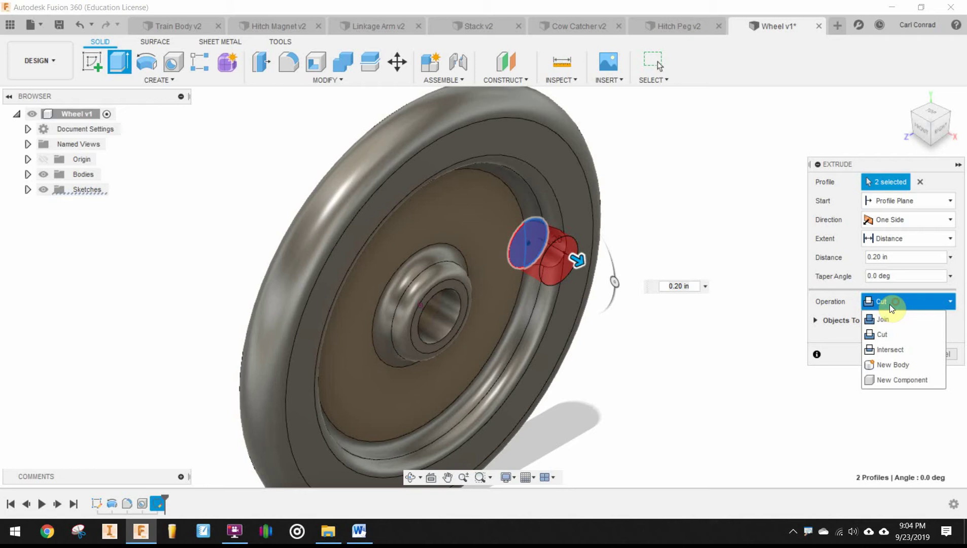
left_click(888, 321)
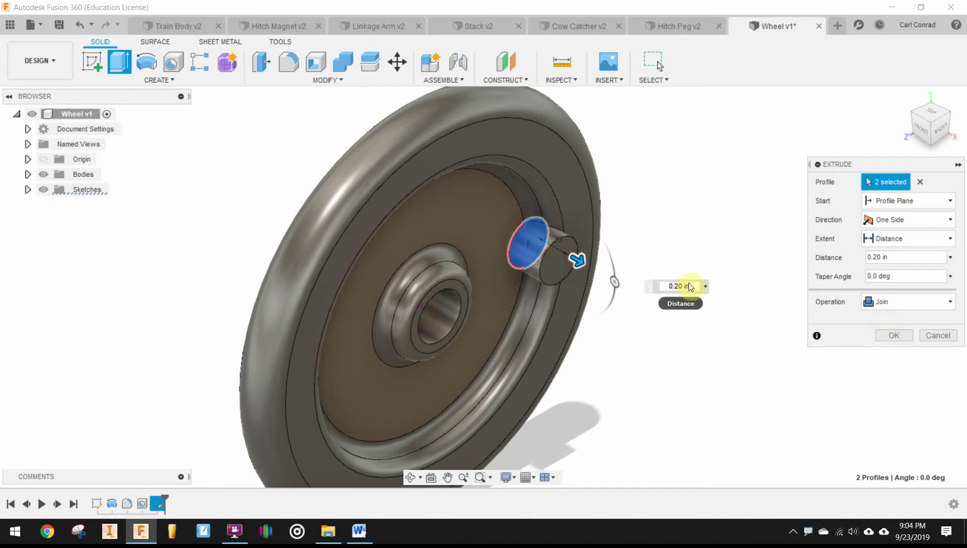
type(".3")
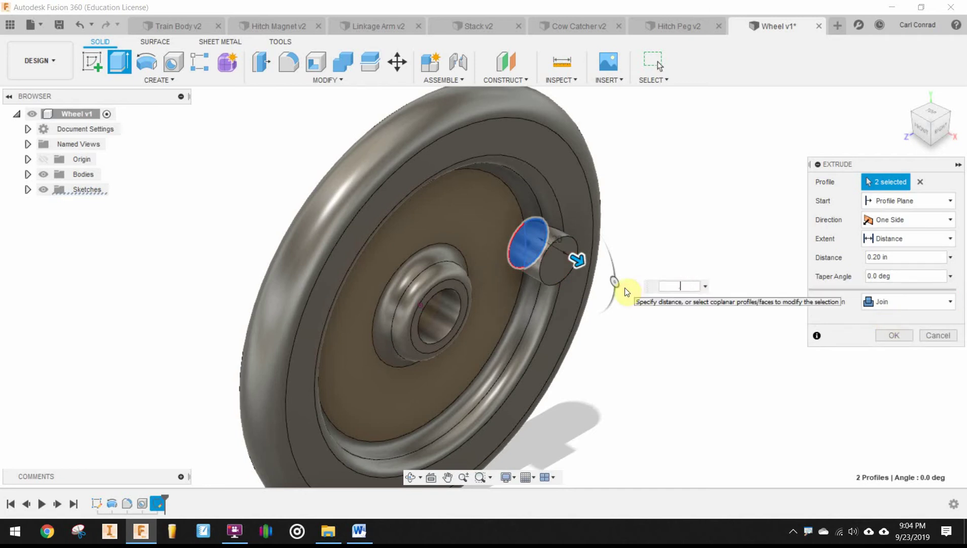
type("75")
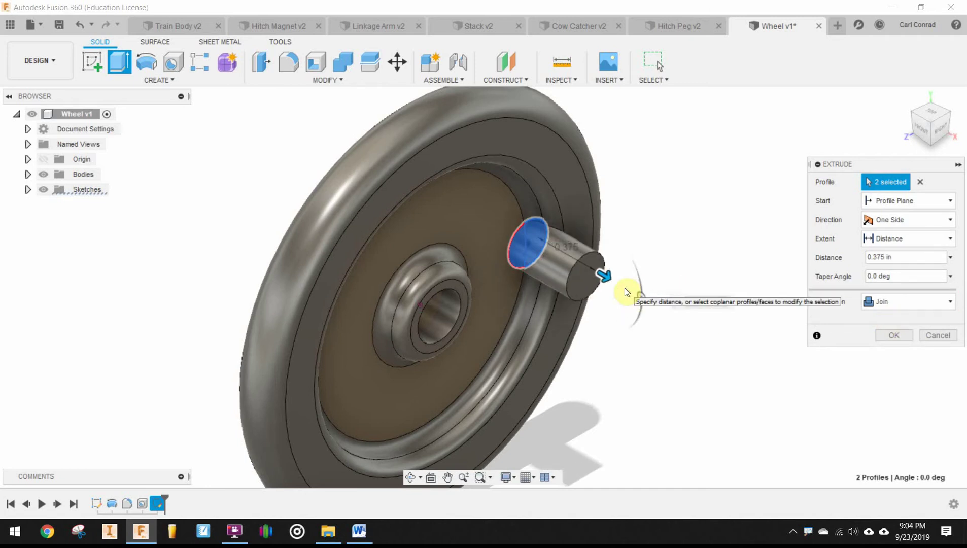
left_click(894, 334)
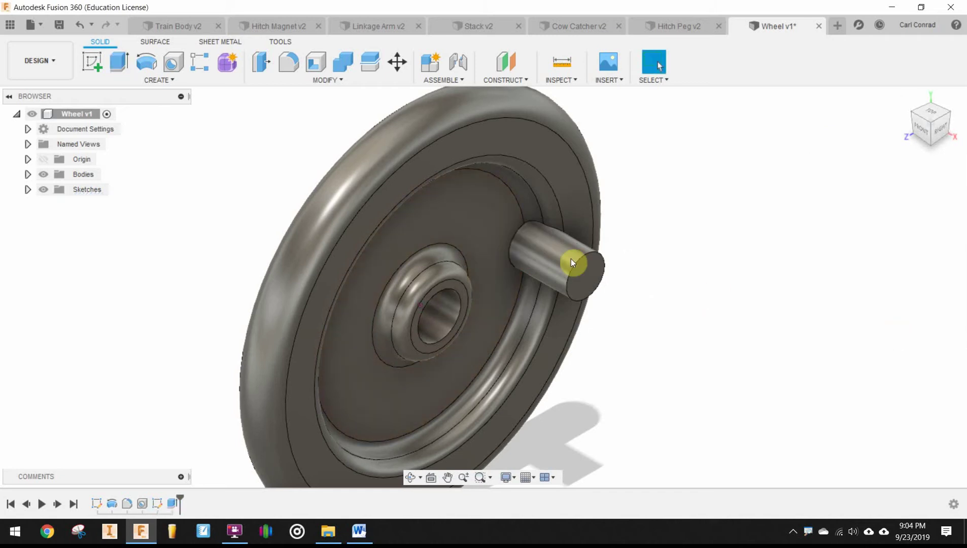
- Create a sketch on the peg's end face and draw a small 0.115 in circle inside its outline
left_click(596, 278)
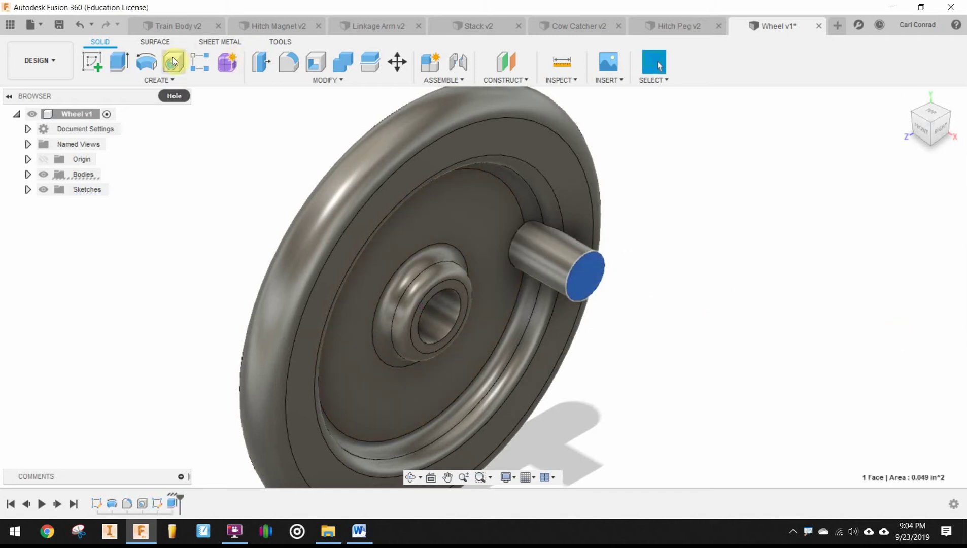
left_click(94, 61)
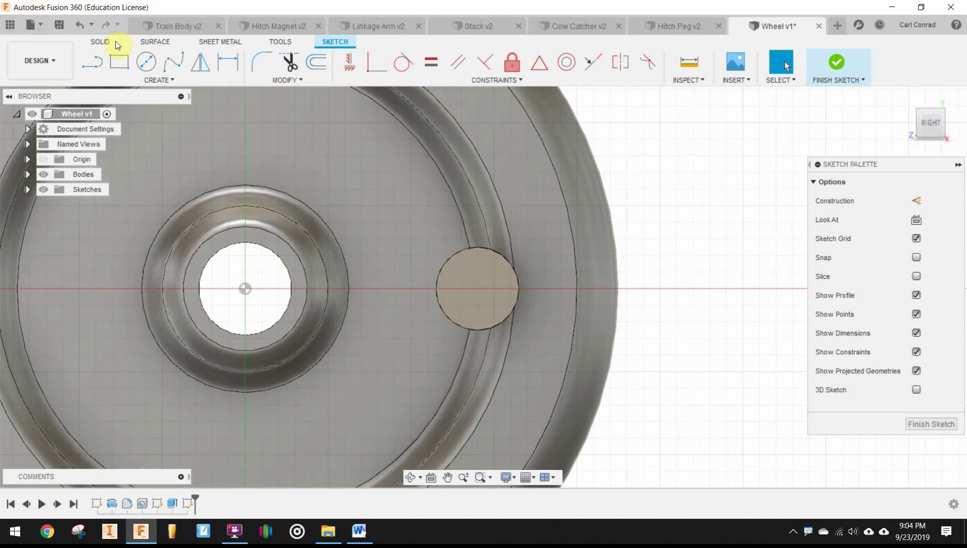
left_click(148, 64)
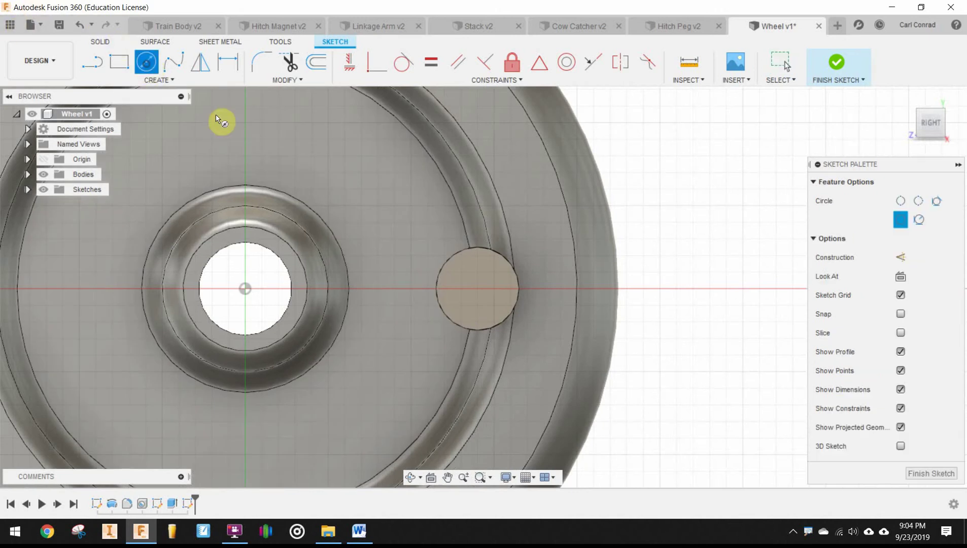
left_click(458, 284)
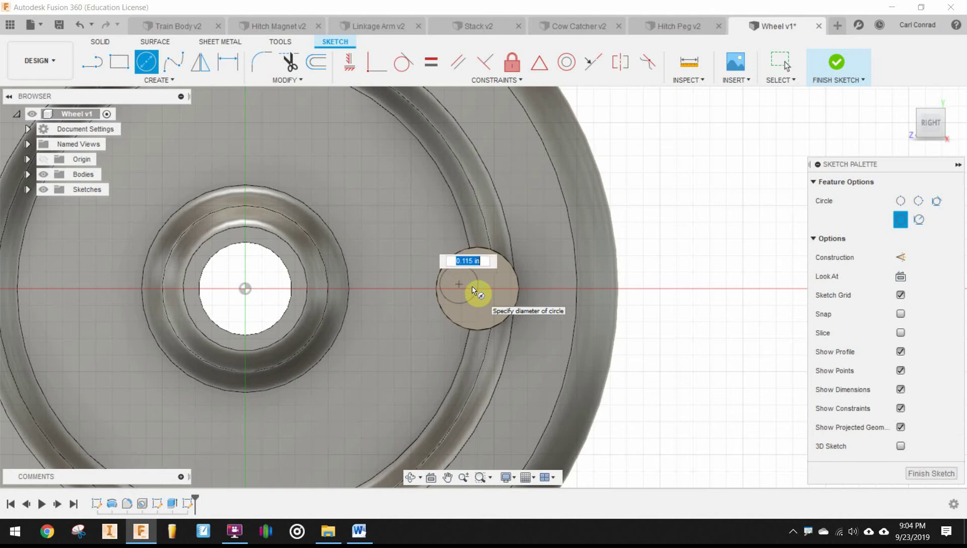
left_click(472, 291)
right_click(680, 284)
left_click(713, 279)
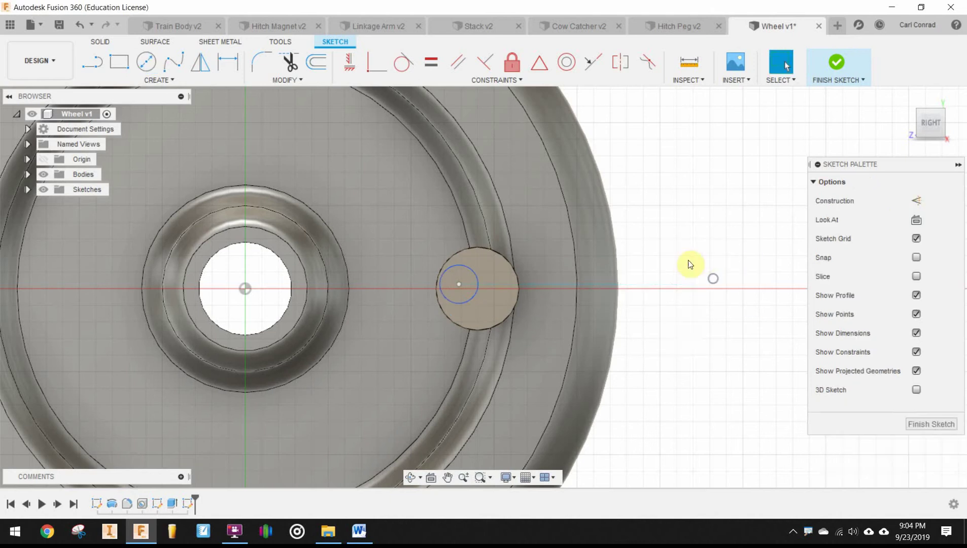
middle_click_drag(734, 244, 779, 271)
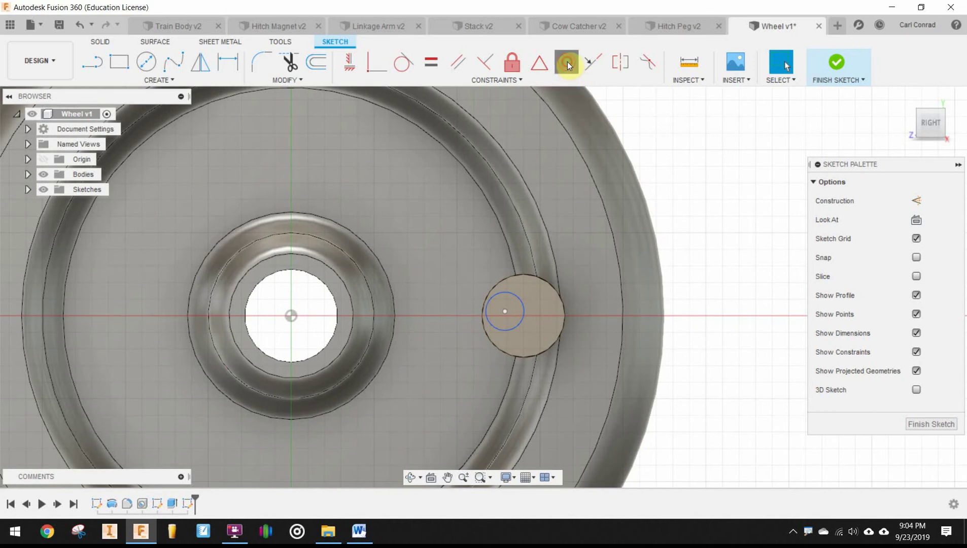
- Try to constrain the small circle concentric with the peg's outer circle
left_click(567, 62)
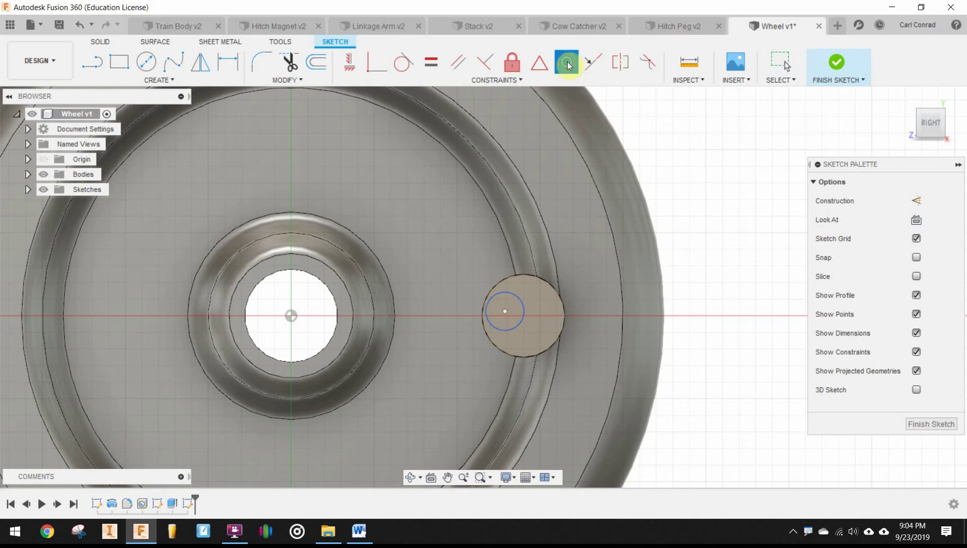
left_click(513, 293)
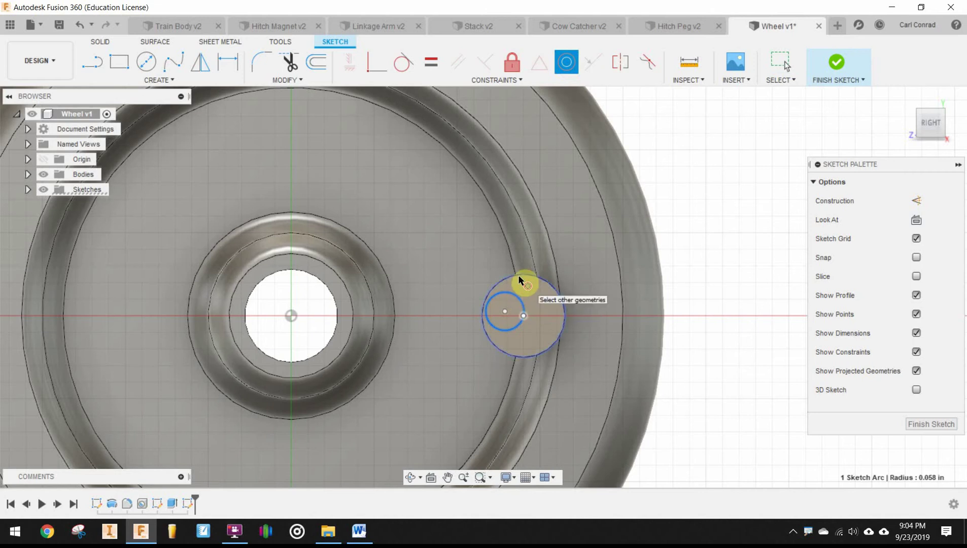
left_click(518, 275)
left_click(517, 295)
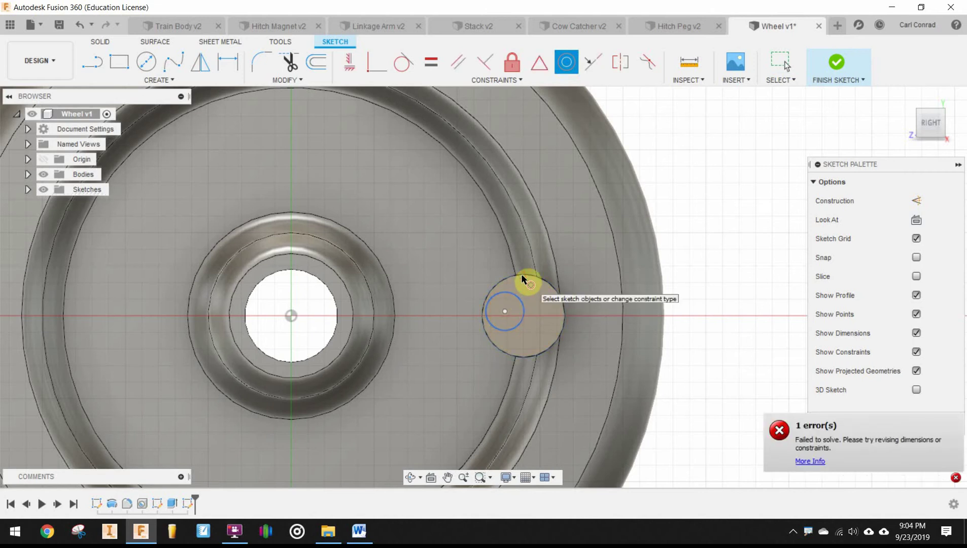
left_click(507, 313)
left_click(508, 276)
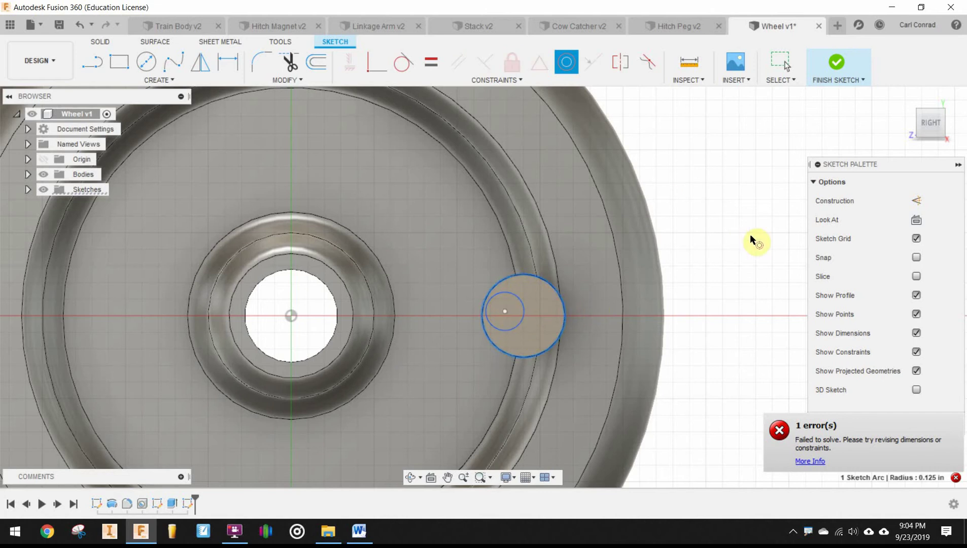
- Close the failed-to-solve error and cancel the concentric constraint
left_click(956, 477)
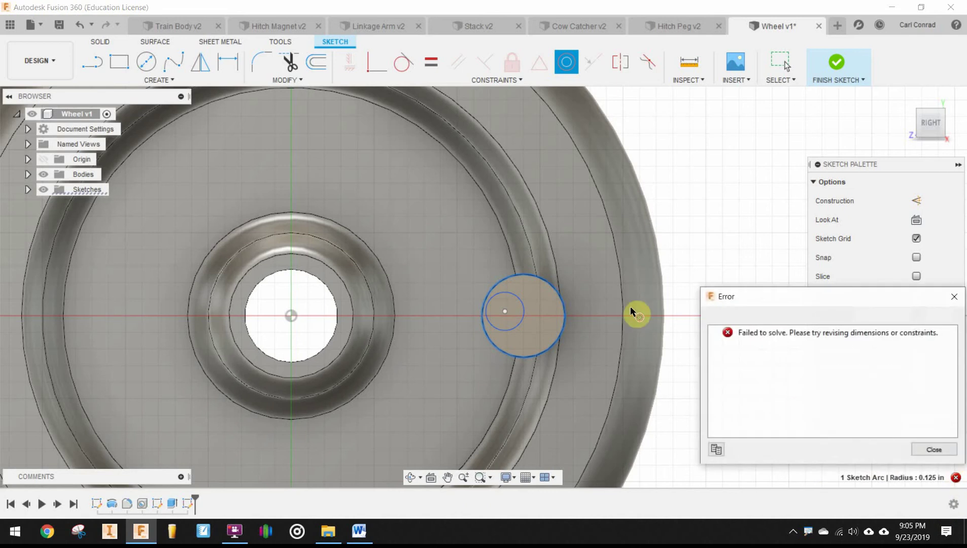
left_click(935, 450)
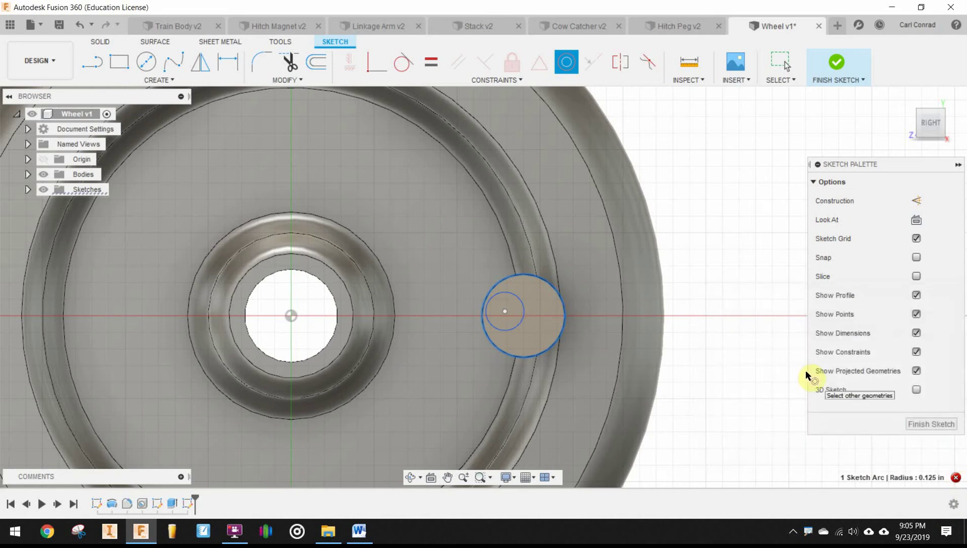
key("Escape")
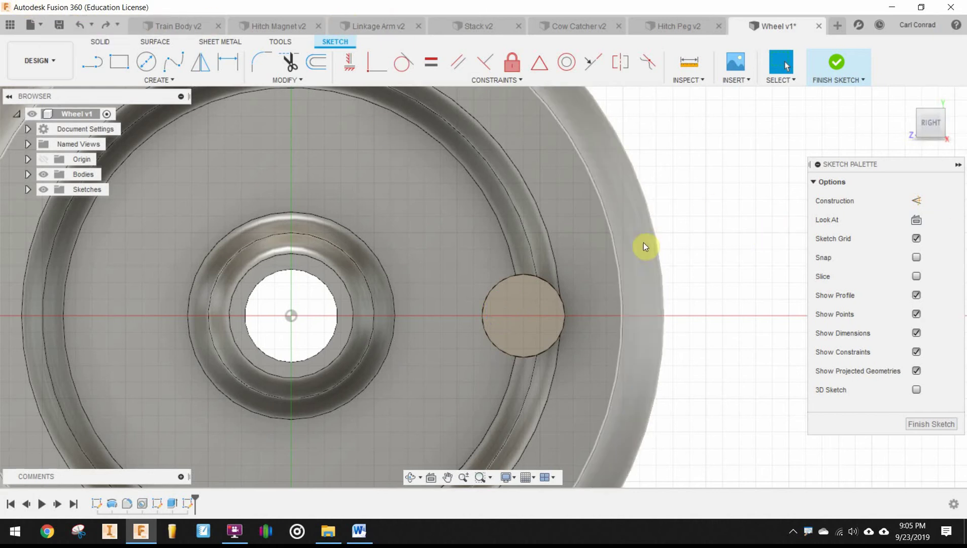
scroll(749, 243, "down", 1)
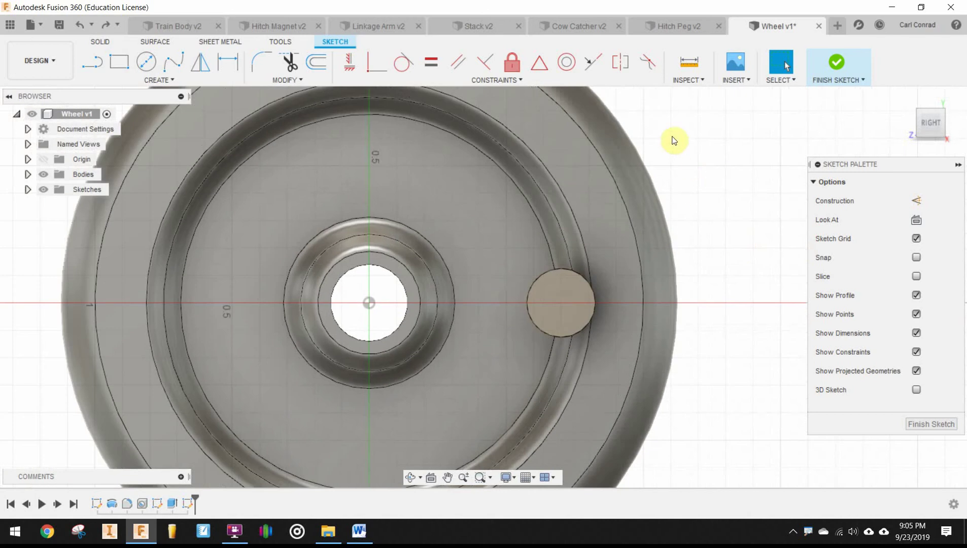
- Draw a 0.125 in diameter circle centred on the peg's end disc
left_click(146, 62)
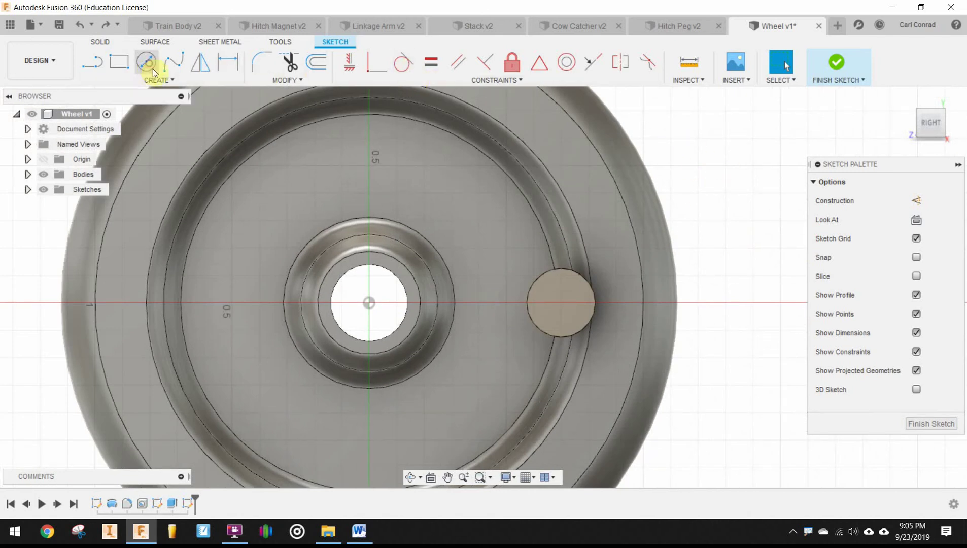
left_click(561, 303)
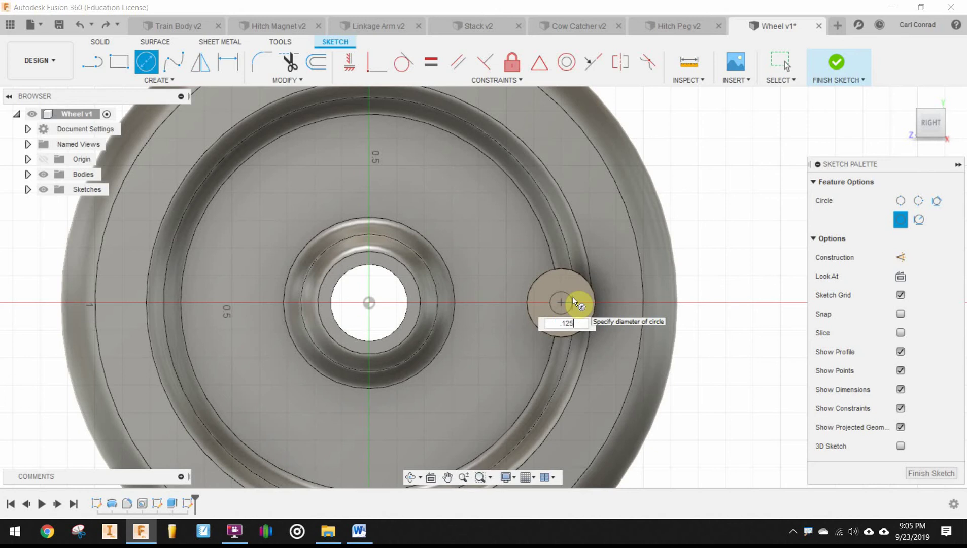
key("Return")
key("Escape")
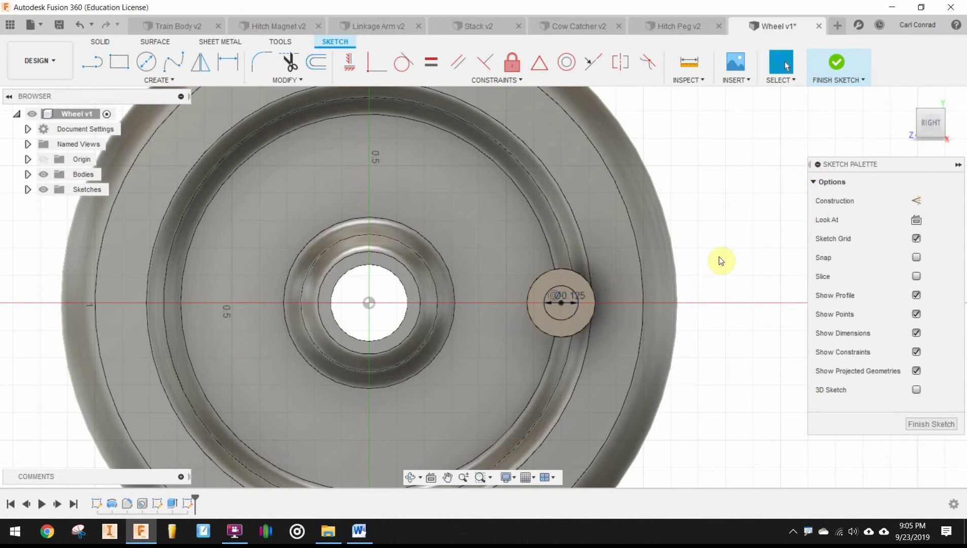
left_click(905, 95)
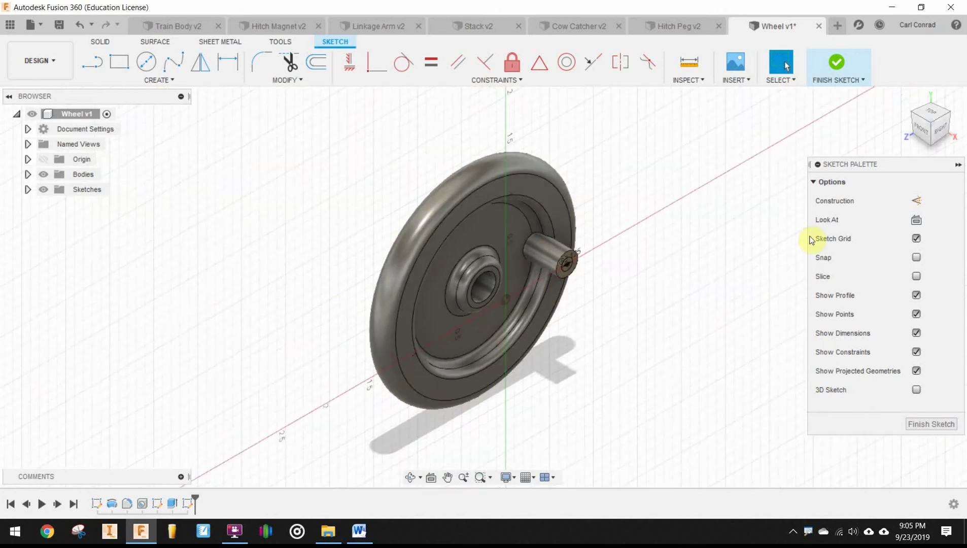
- Extrude the small circle 0.125 in, joined, as a narrower pin on the peg end
key("e")
scroll(568, 287, "up", 3)
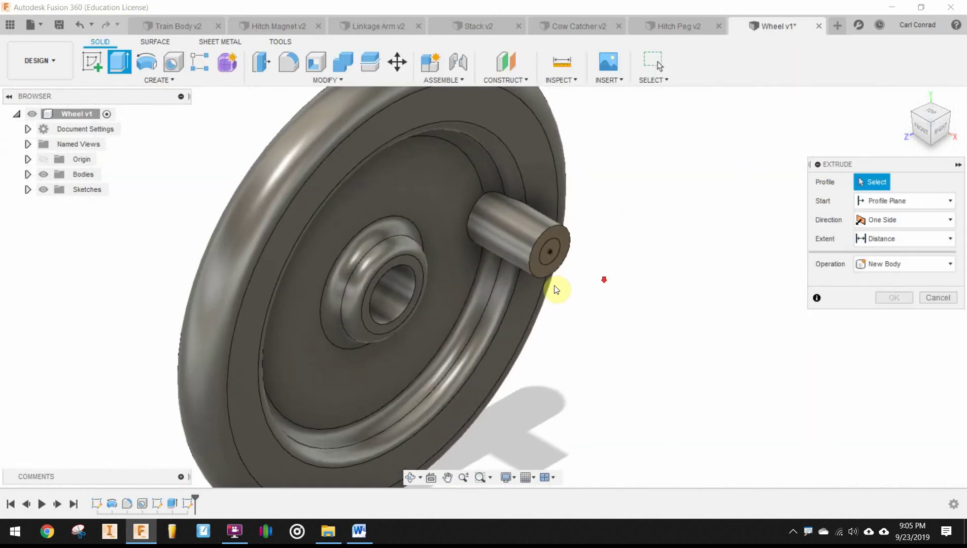
left_click(556, 257)
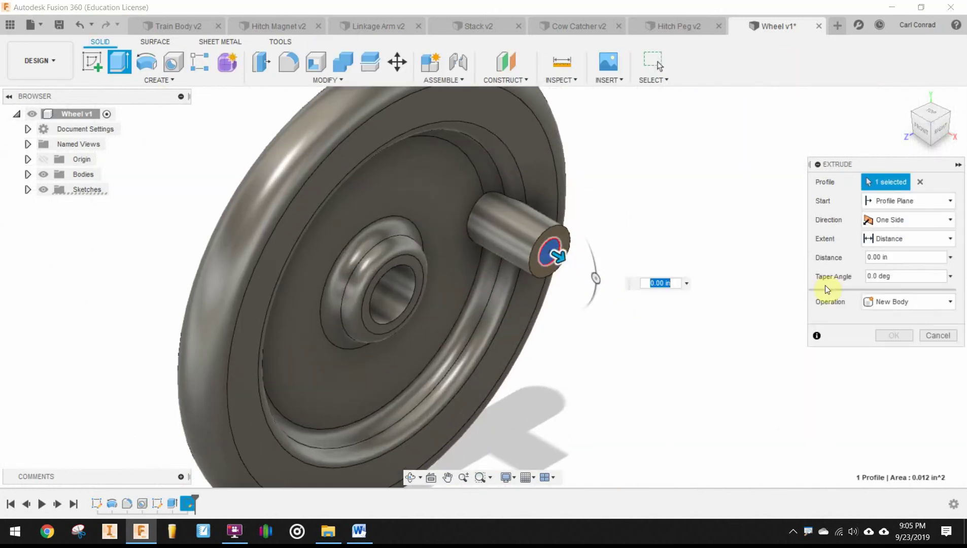
type(".125")
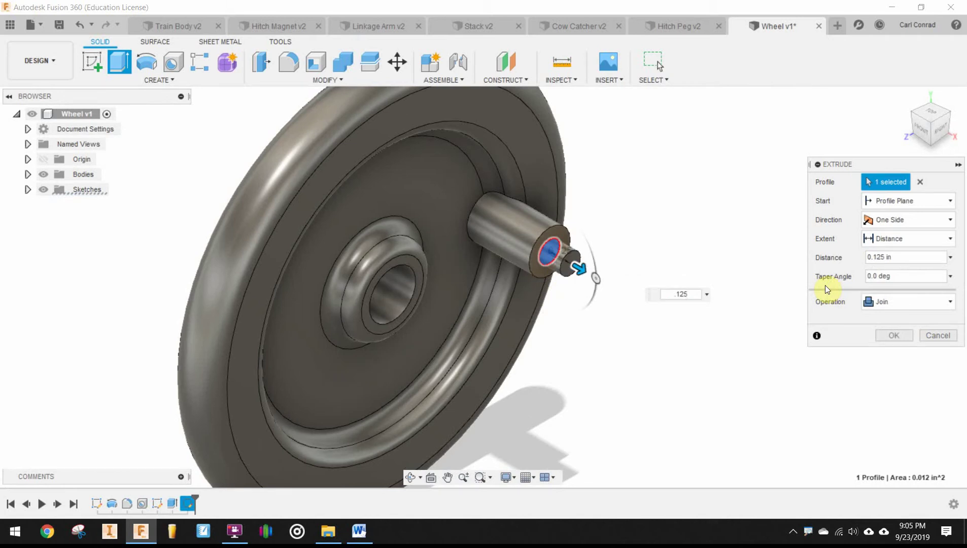
key("Return")
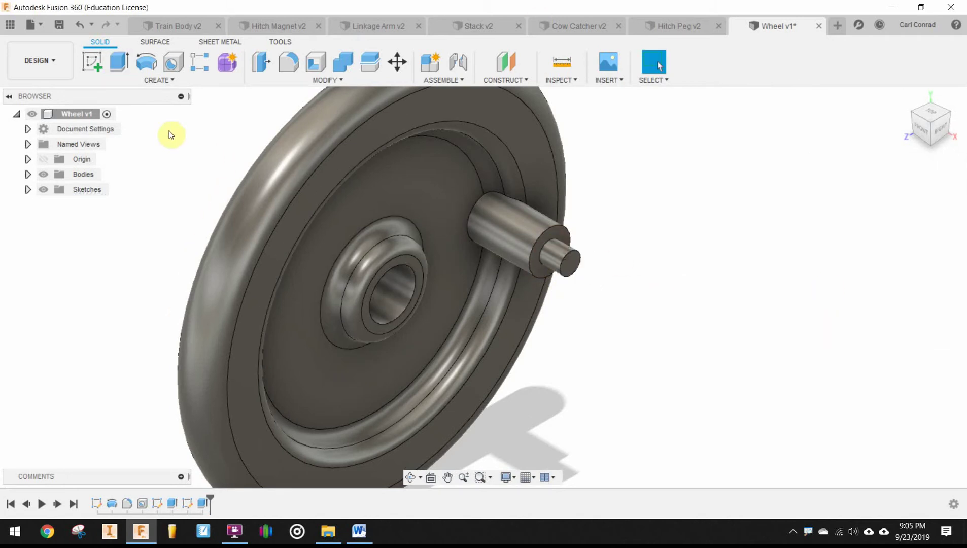
- Place a hole on the pin's end face, 0.125 in deep with 0.0625 in diameter
left_click(176, 63)
scroll(588, 274, "up", 3)
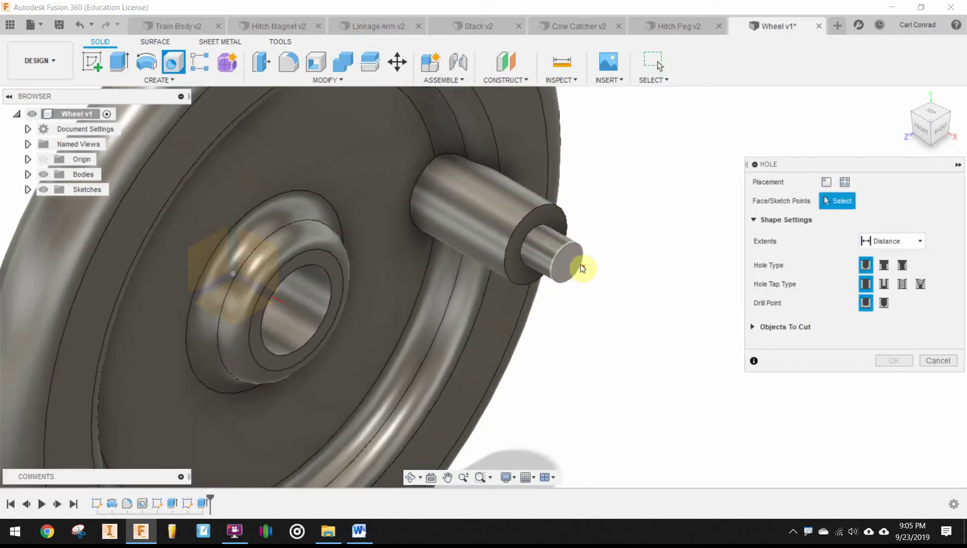
left_click(568, 257)
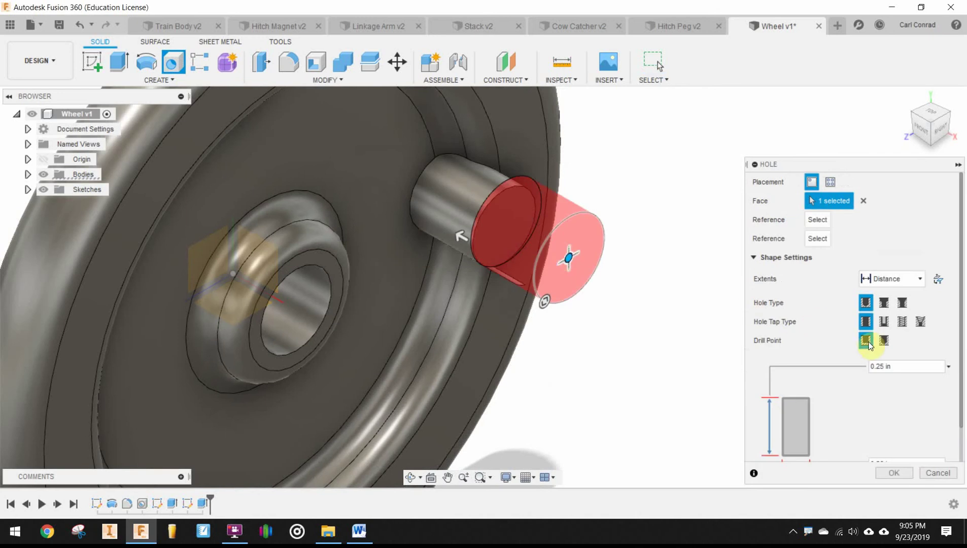
left_click(878, 368)
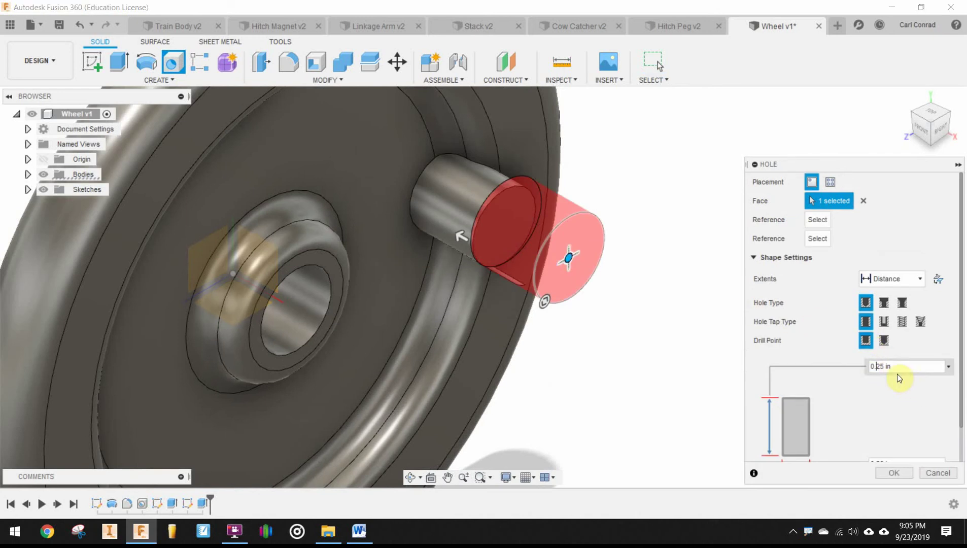
type("1")
scroll(884, 391, "down", 1)
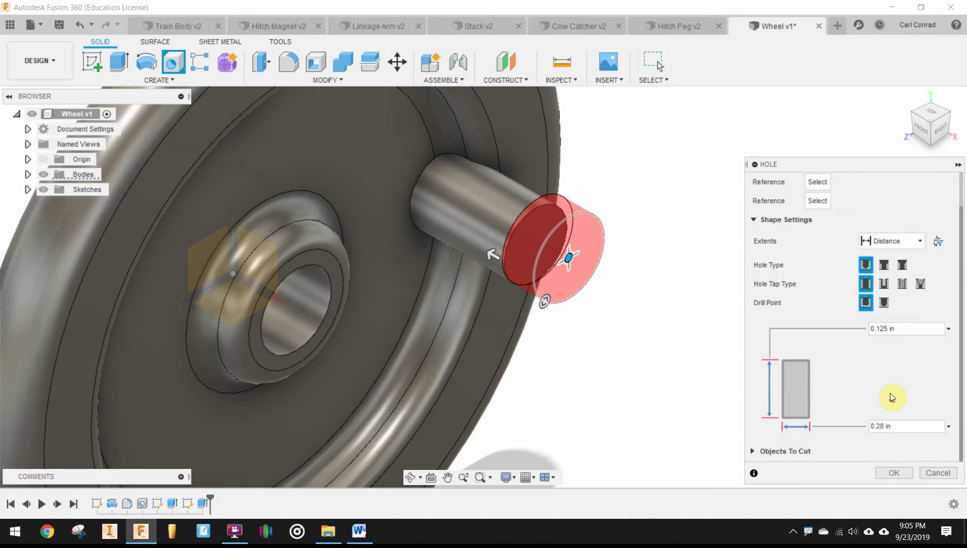
double_click(889, 425)
type(".0625")
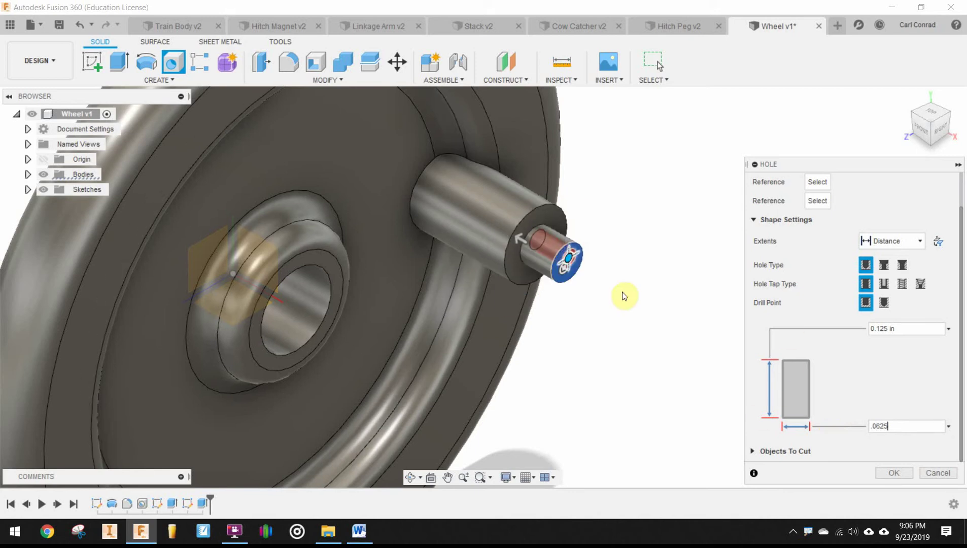
scroll(647, 248, "up", 2)
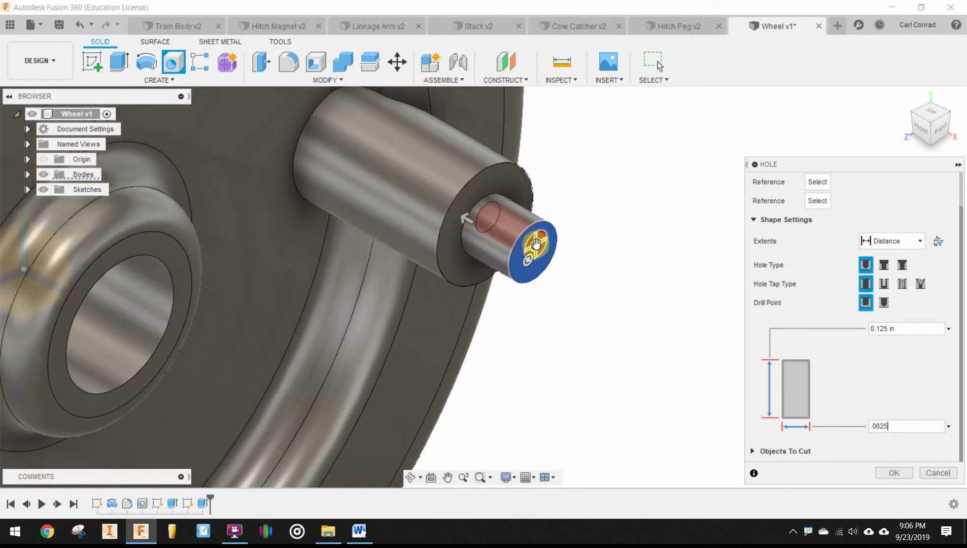
key("Return")
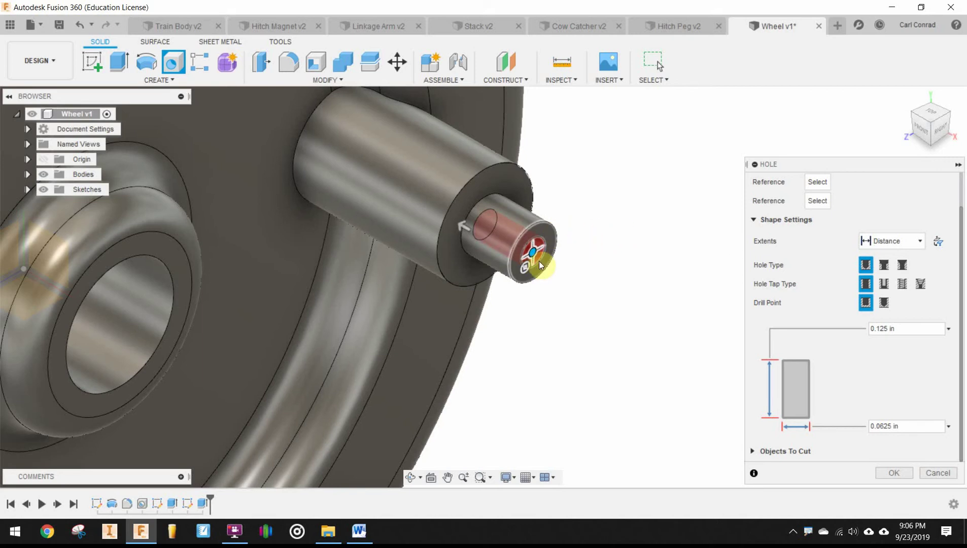
- Snap the hole centre to the centre of the pin's circular end edge
scroll(546, 260, "up", 2)
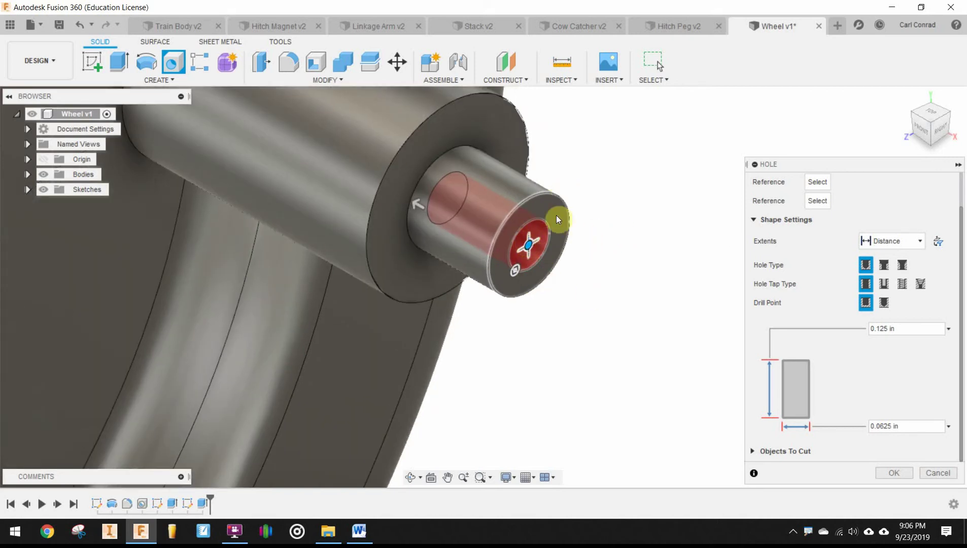
left_click_drag(534, 243, 544, 237)
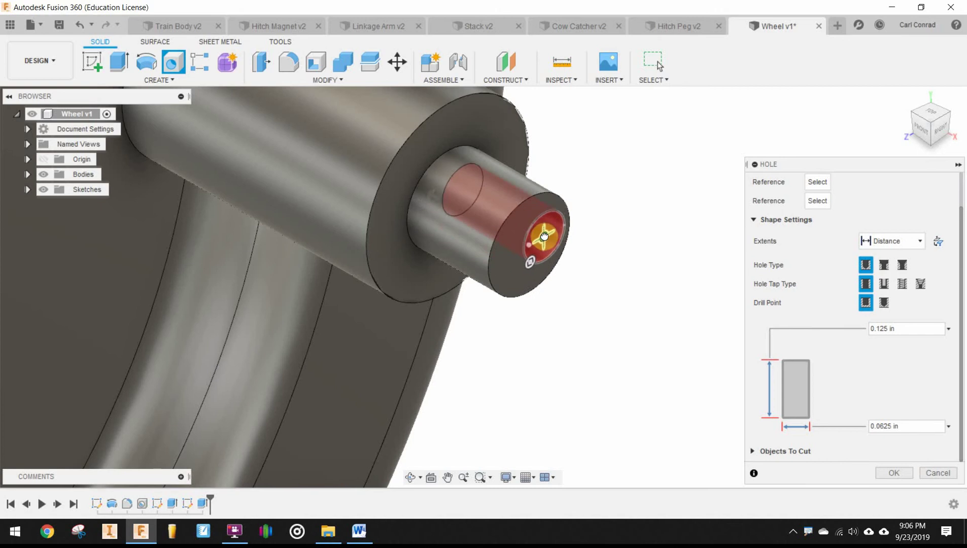
left_click(566, 203)
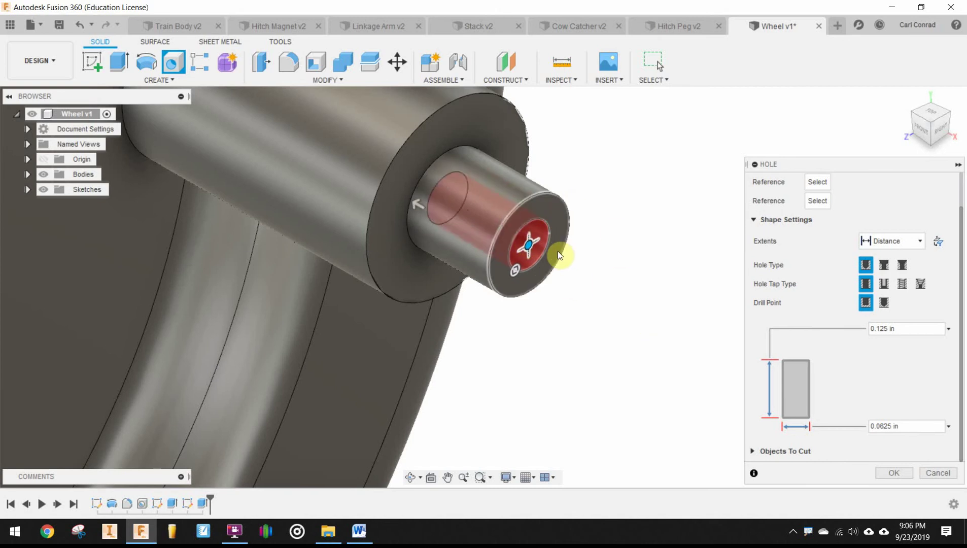
scroll(377, 285, "down", 5)
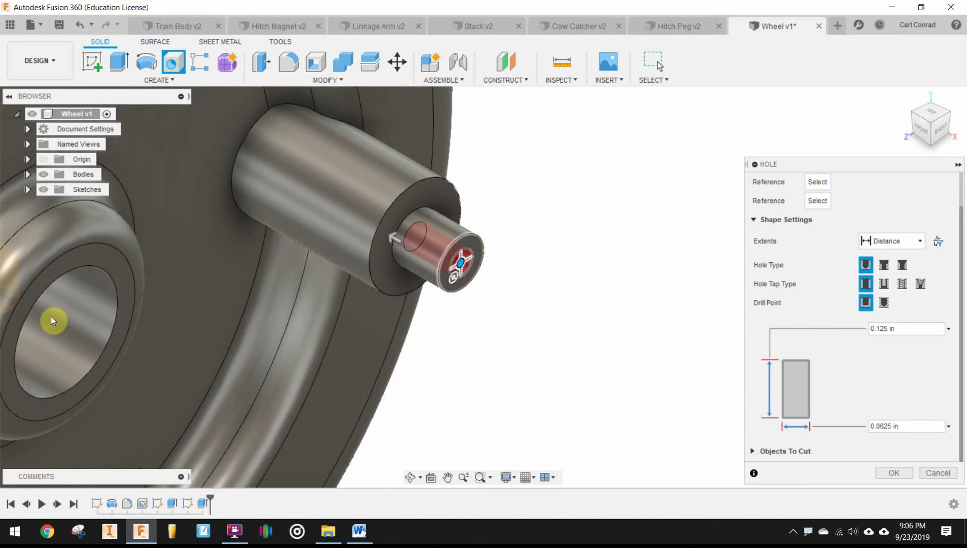
- Create the hole and turn the wheel to a straight-on front view
left_click(894, 473)
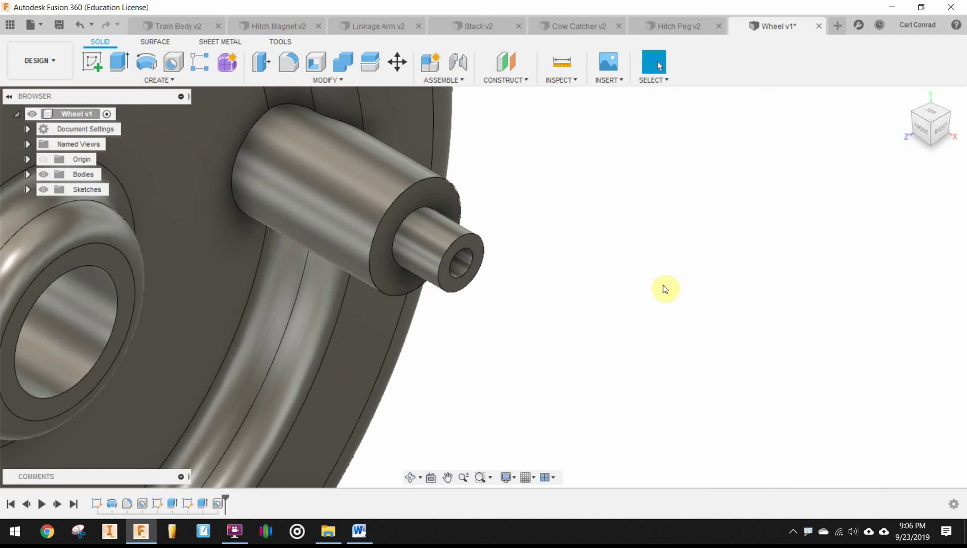
scroll(672, 334, "up", 2)
scroll(672, 335, "down", 4)
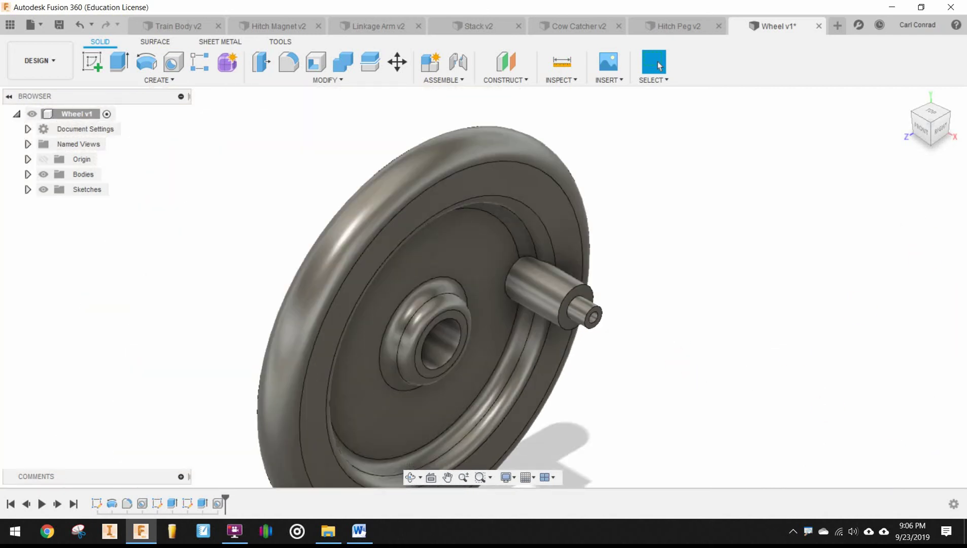
left_click(944, 131)
- Start a sketch on the wheel's large recessed face with the hub centred in view
scroll(553, 328, "up", 3)
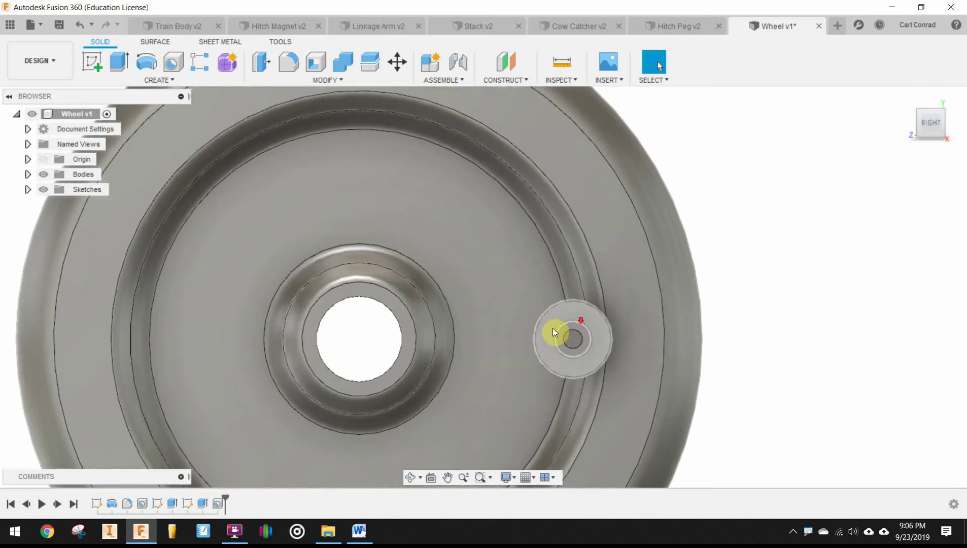
left_click(483, 272)
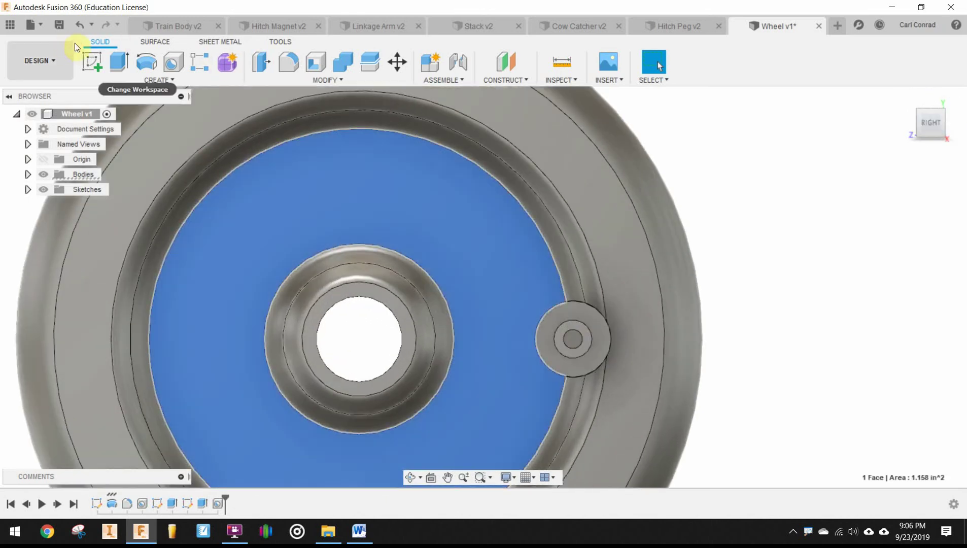
left_click(96, 64)
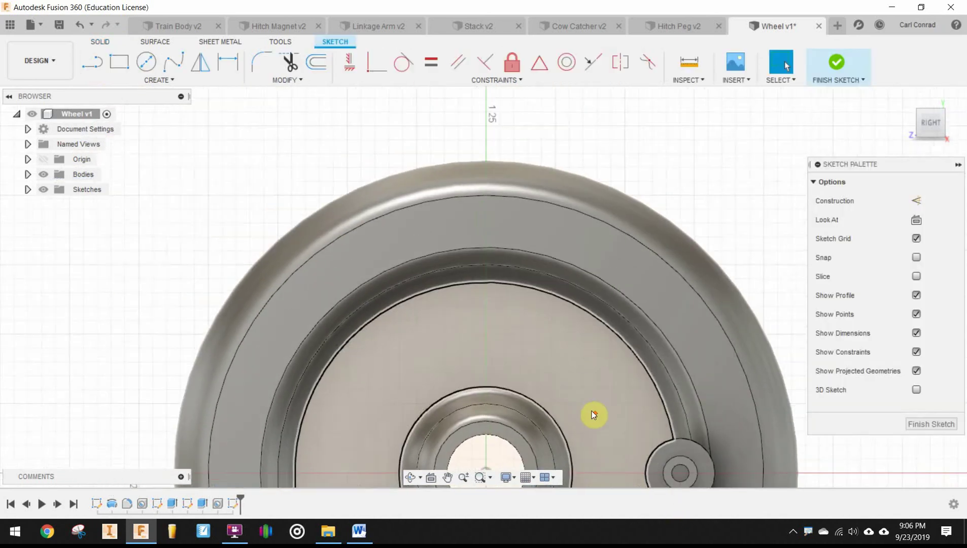
middle_click_drag(593, 396, 440, 270)
scroll(345, 335, "up", 3)
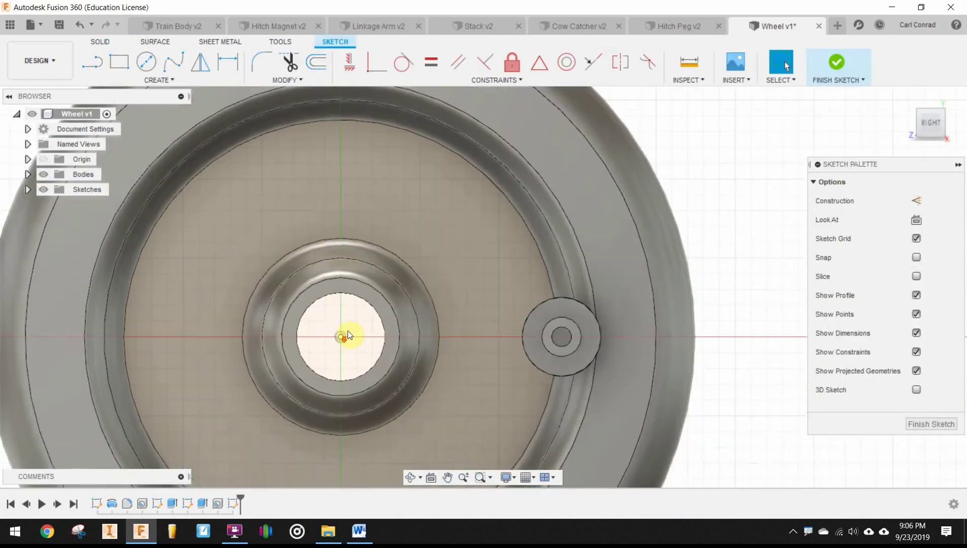
left_click(394, 254)
key("Escape")
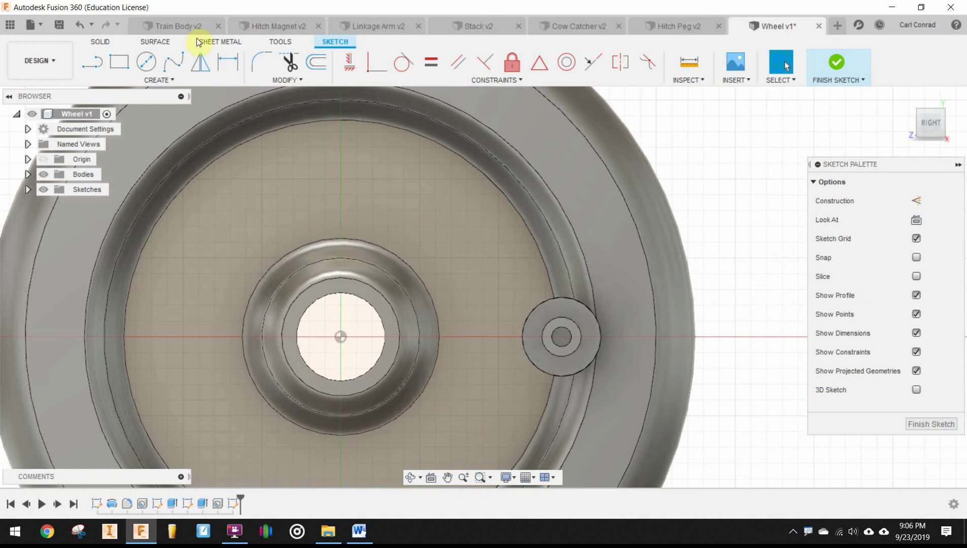
- Draw a closed zigzag lightning-bolt outline of lines between hub and peg, and finish the sketch
left_click(89, 71)
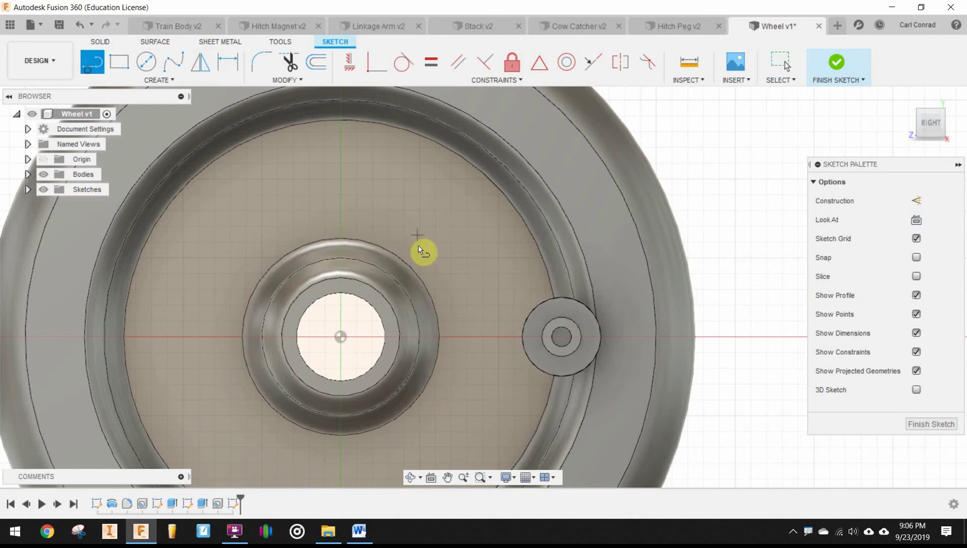
left_click(451, 295)
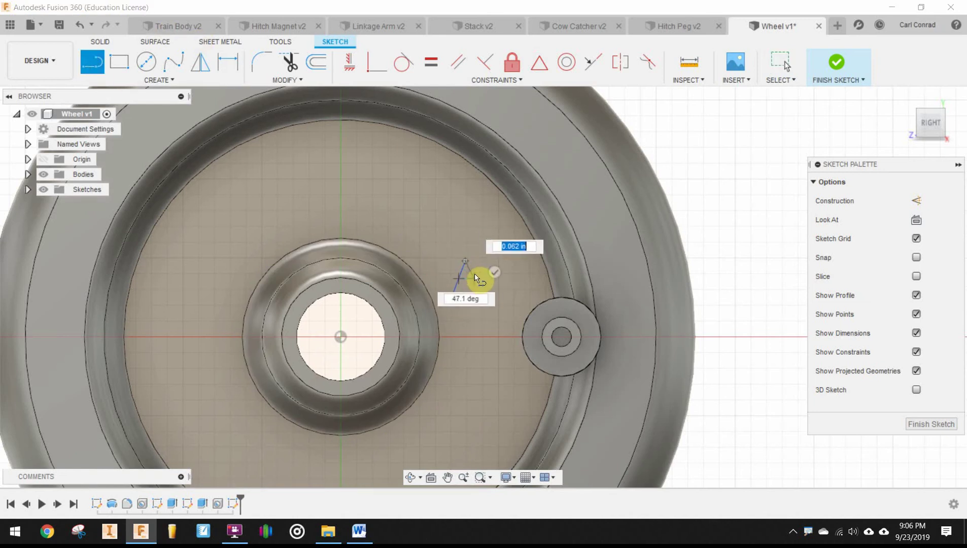
left_click_drag(465, 261, 477, 271)
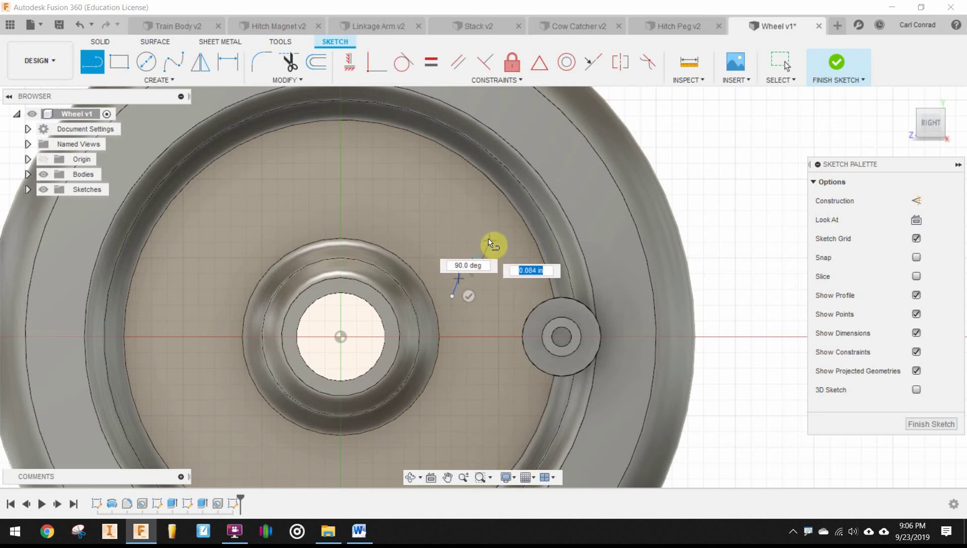
left_click(488, 238)
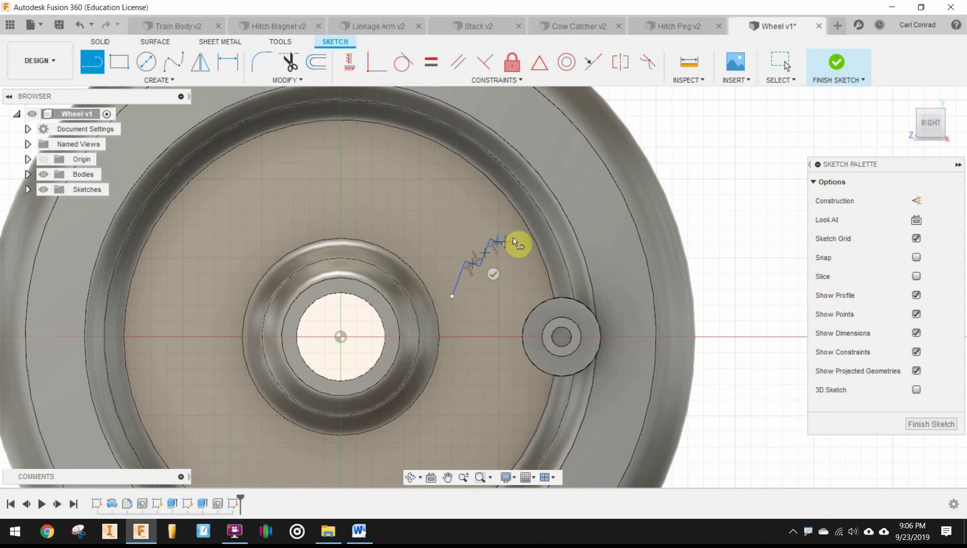
left_click(503, 244)
left_click(511, 229)
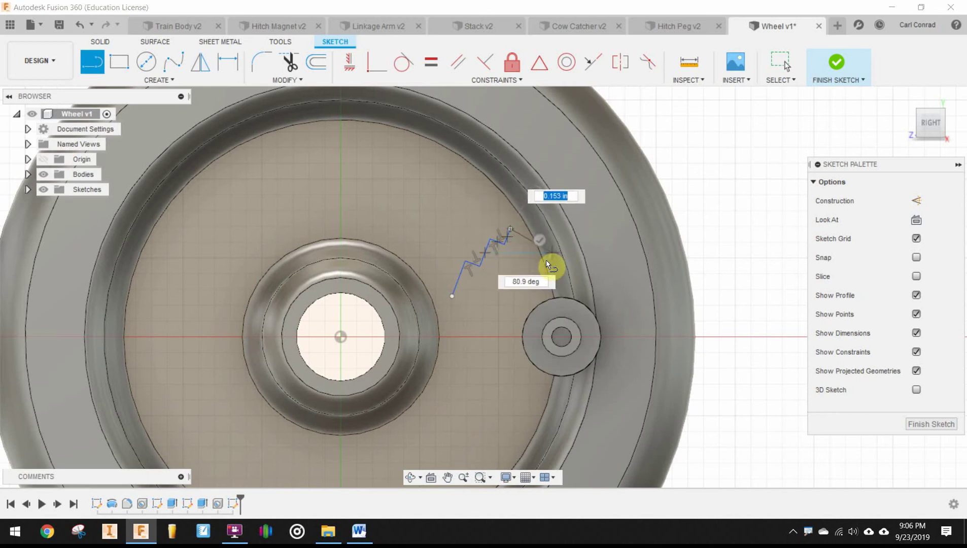
left_click(536, 265)
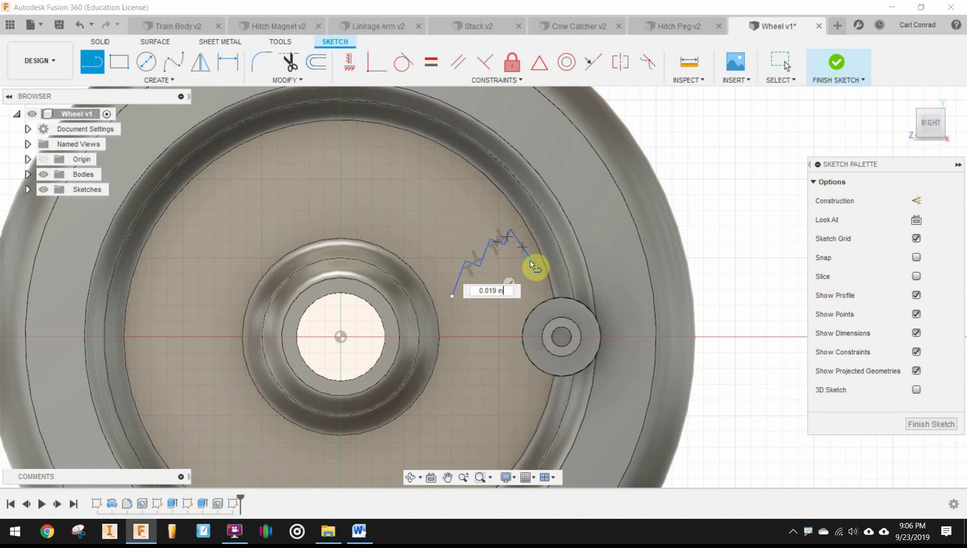
left_click(505, 254)
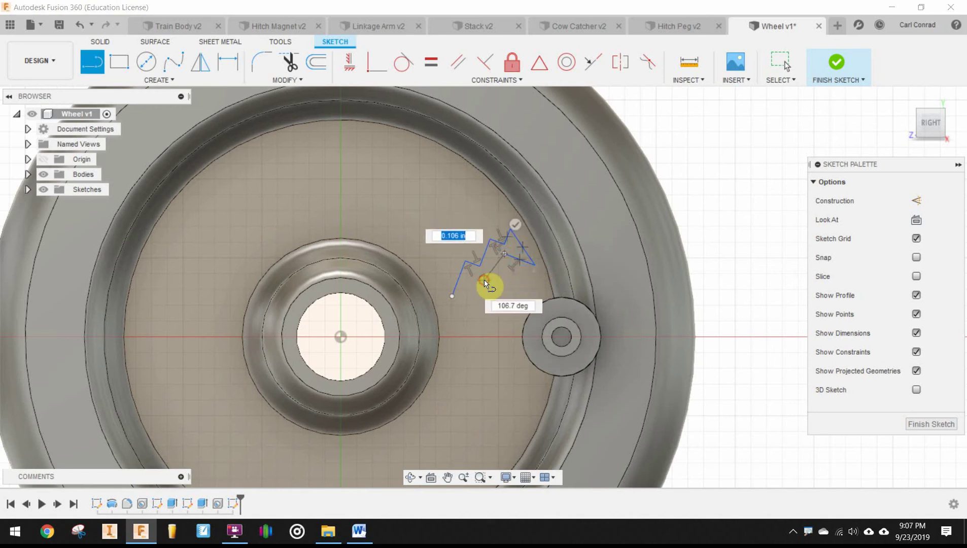
left_click(472, 278)
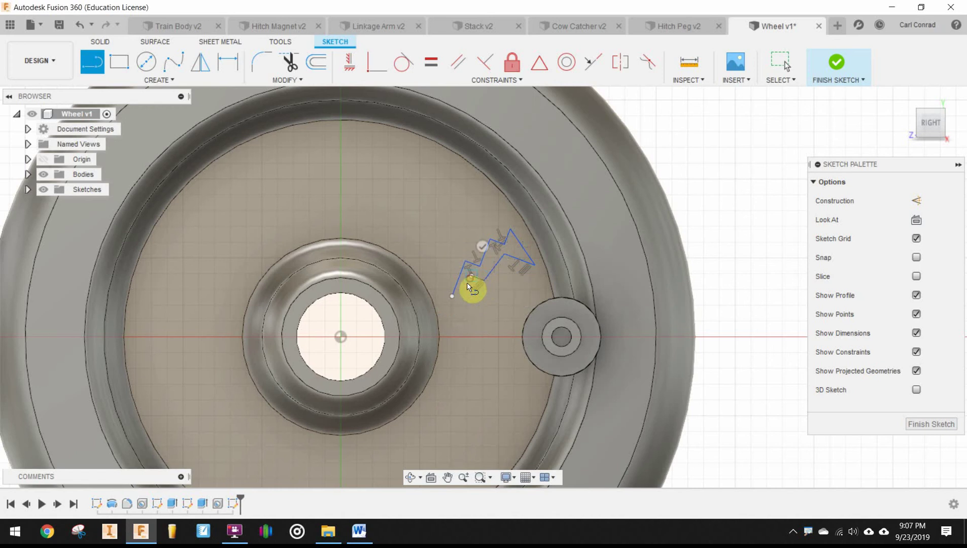
left_click(453, 298)
scroll(578, 337, "down", 2)
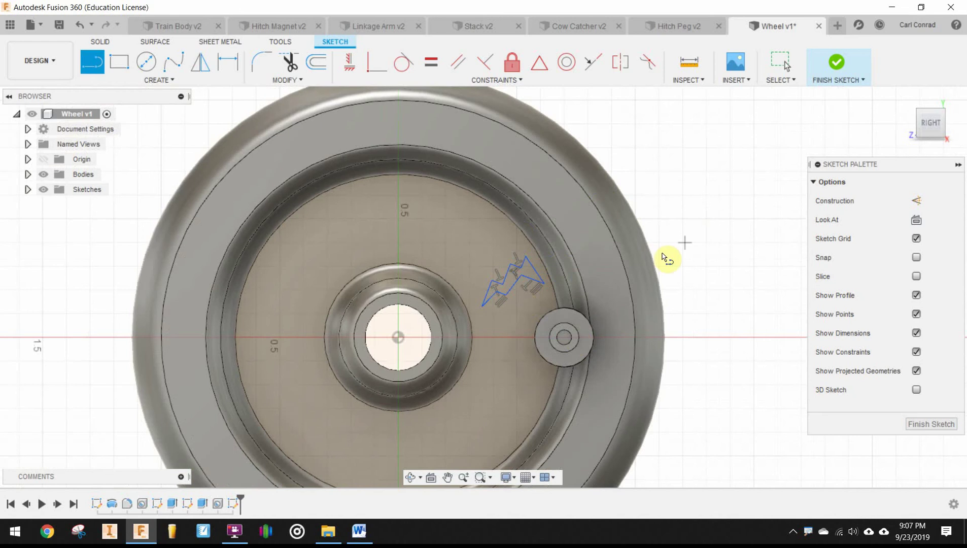
left_click(835, 60)
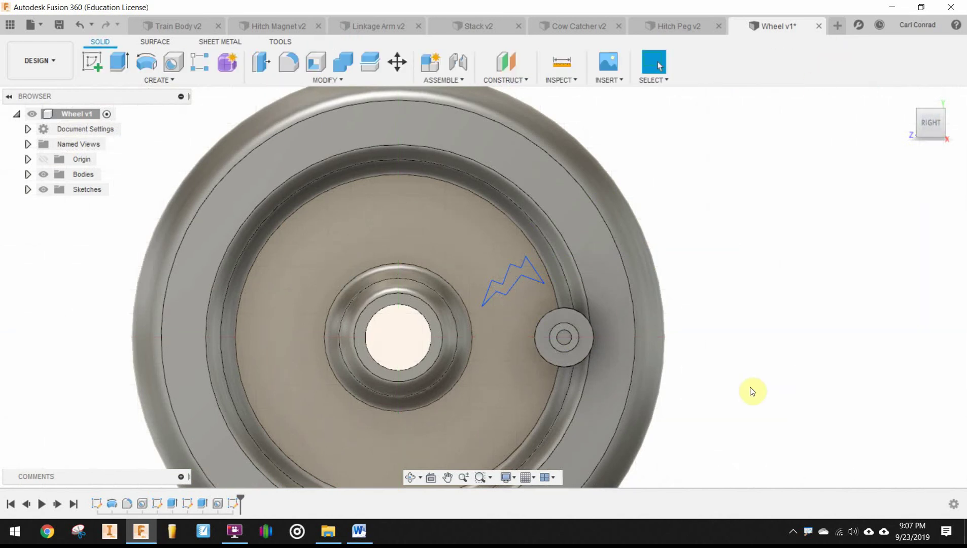
- Set up a Cut extrusion of the lightning-bolt profile with the To Object extent
key("e")
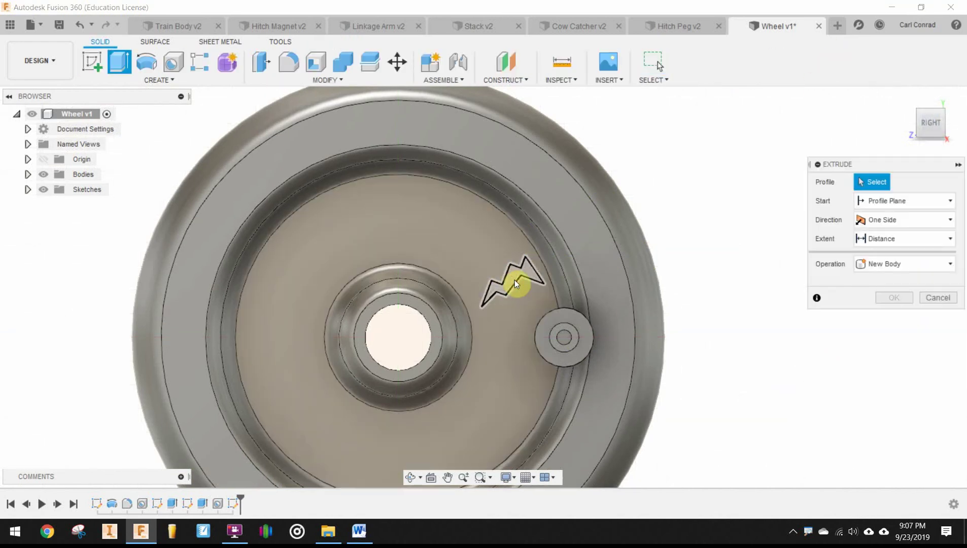
left_click(514, 280)
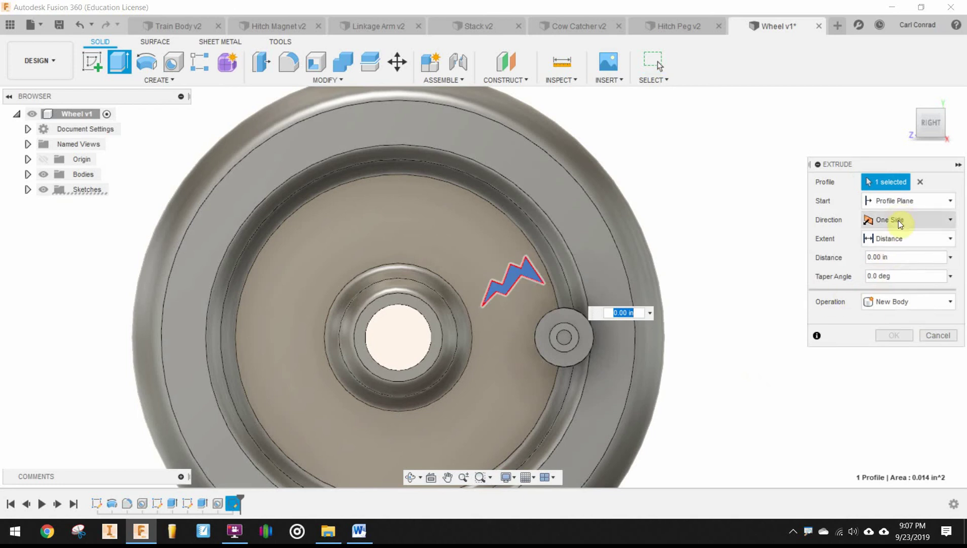
left_click(893, 301)
left_click(883, 335)
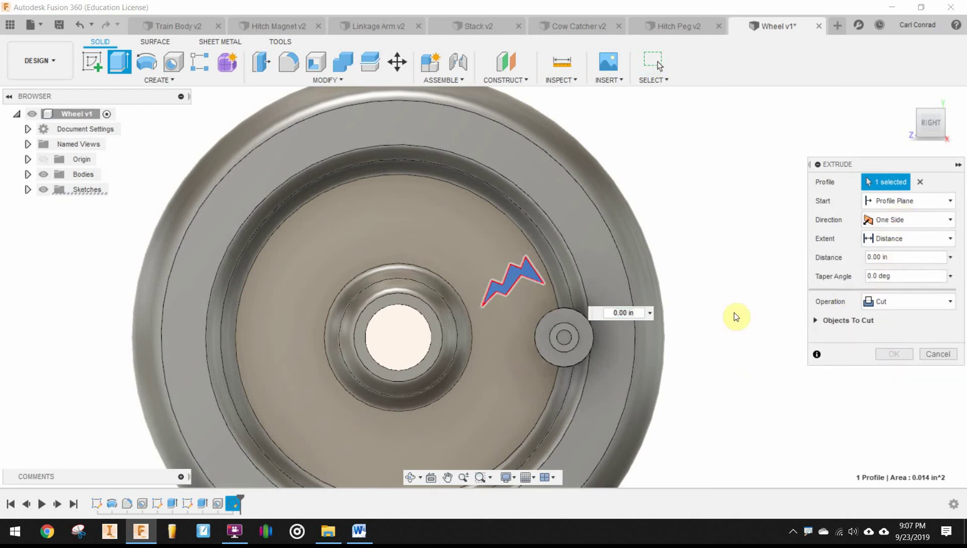
left_click(941, 109)
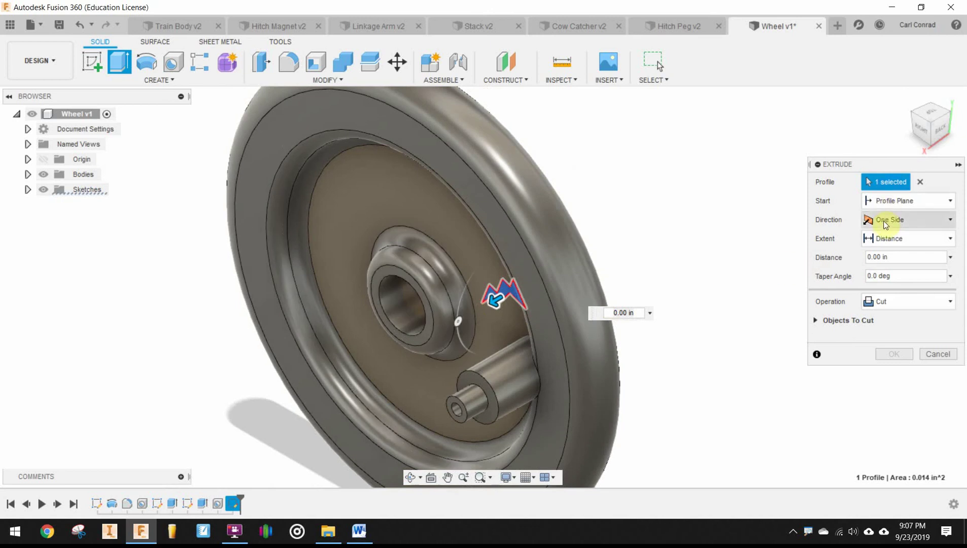
left_click(886, 238)
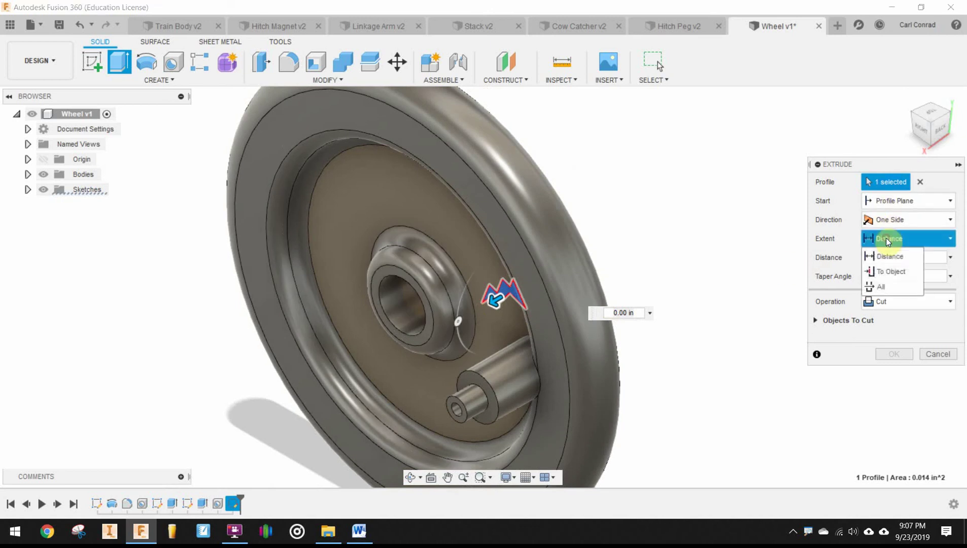
left_click(885, 272)
- End the cut at the wheel's back face and apply the bolt-shaped cut
left_click(951, 113)
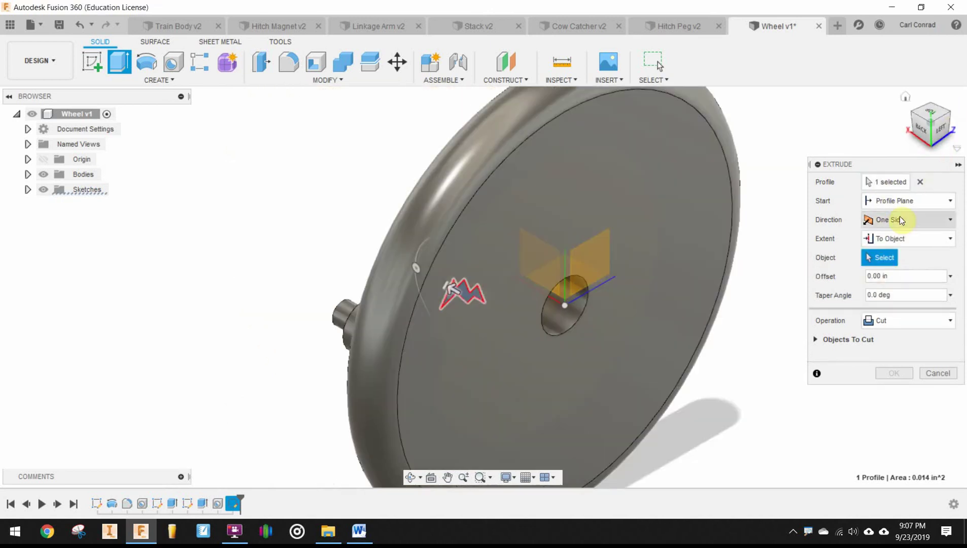
left_click(500, 324)
left_click(894, 411)
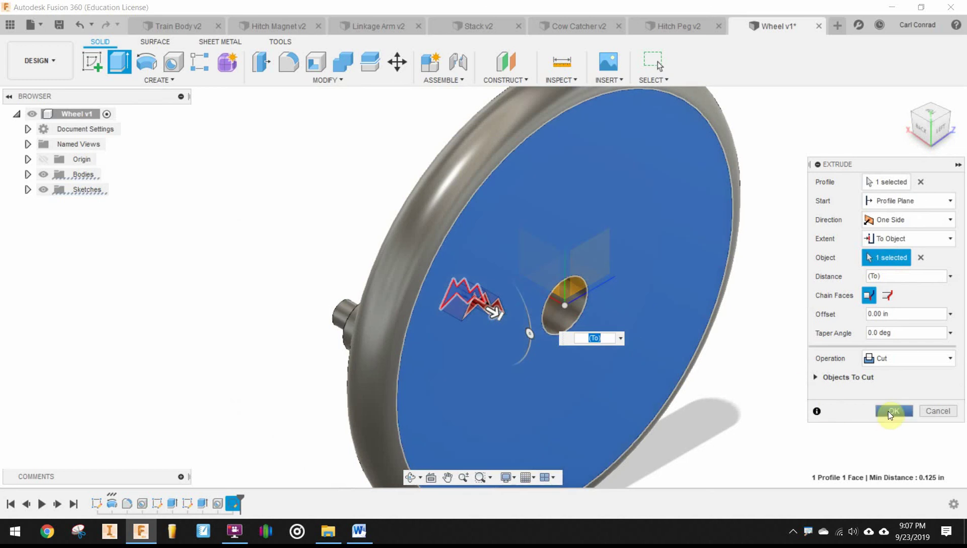
left_click(902, 102)
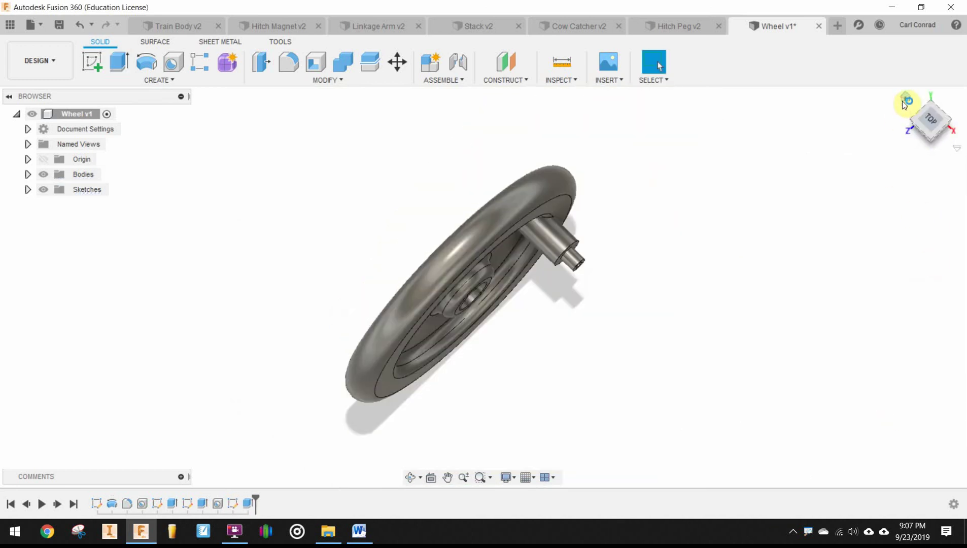
scroll(403, 300, "up", 3)
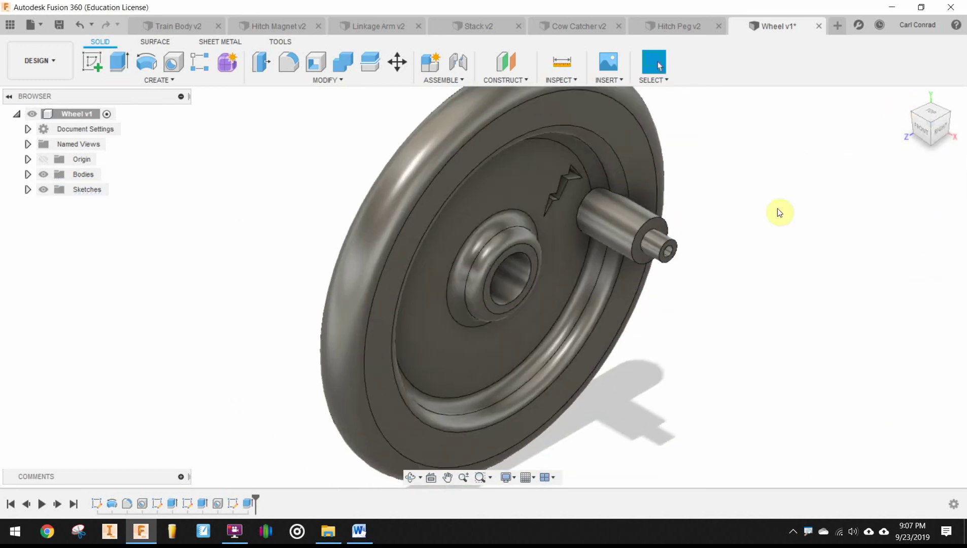
left_click(938, 129)
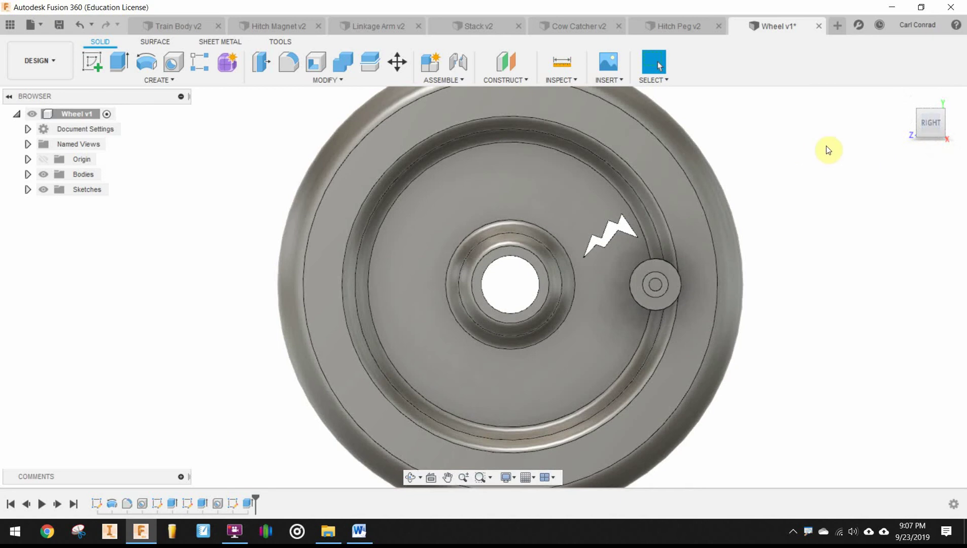
scroll(501, 302, "up", 1)
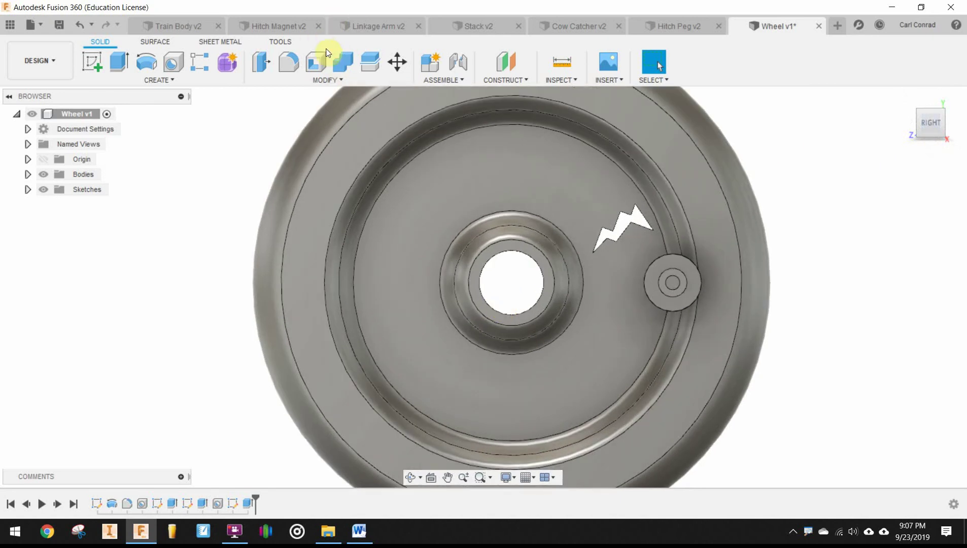
- Start a circular pattern of the bolt cut feature around the centre hole axis
left_click(303, 83)
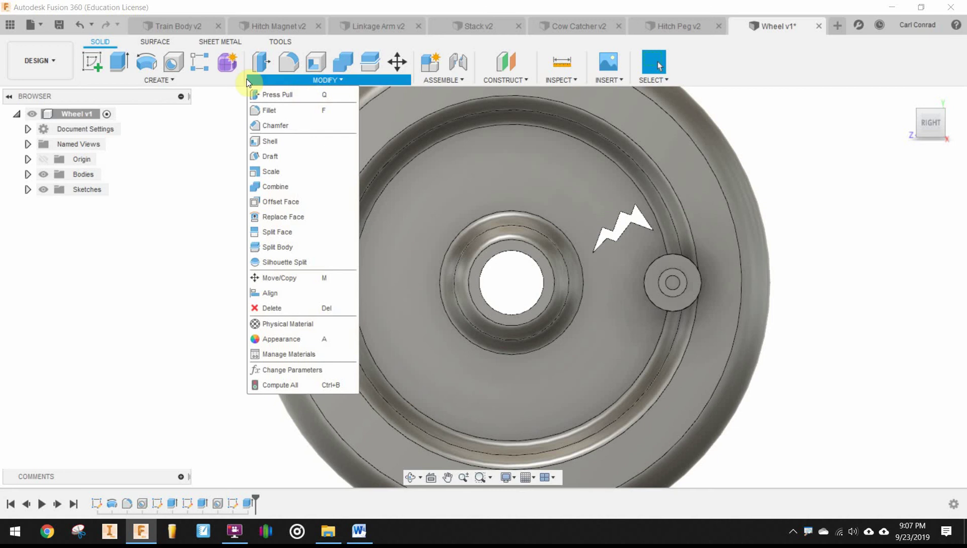
left_click(200, 80)
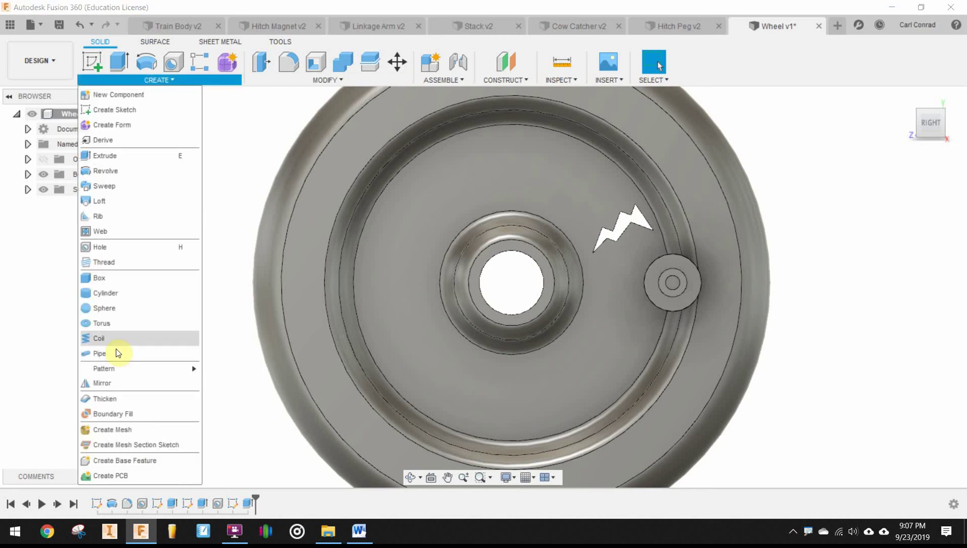
mouse_move(121, 369)
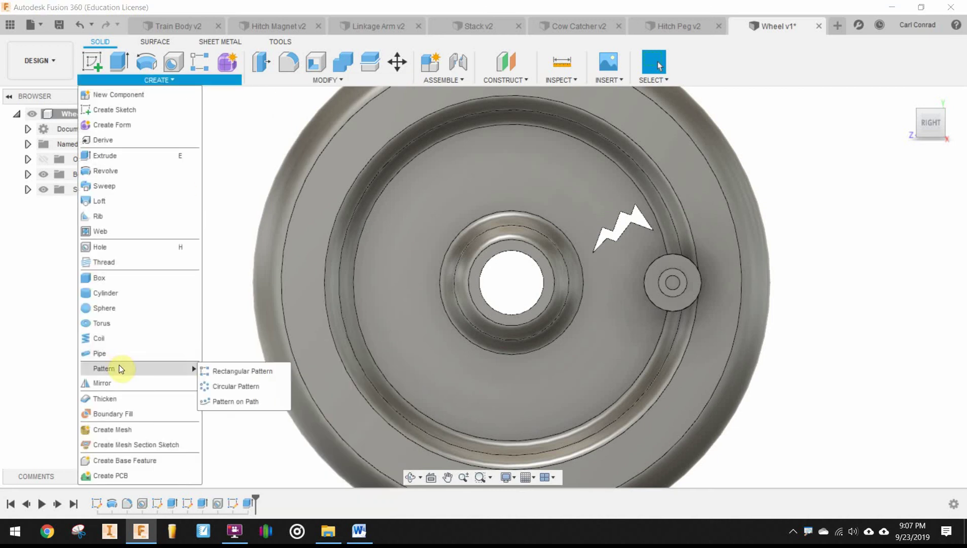
left_click(224, 387)
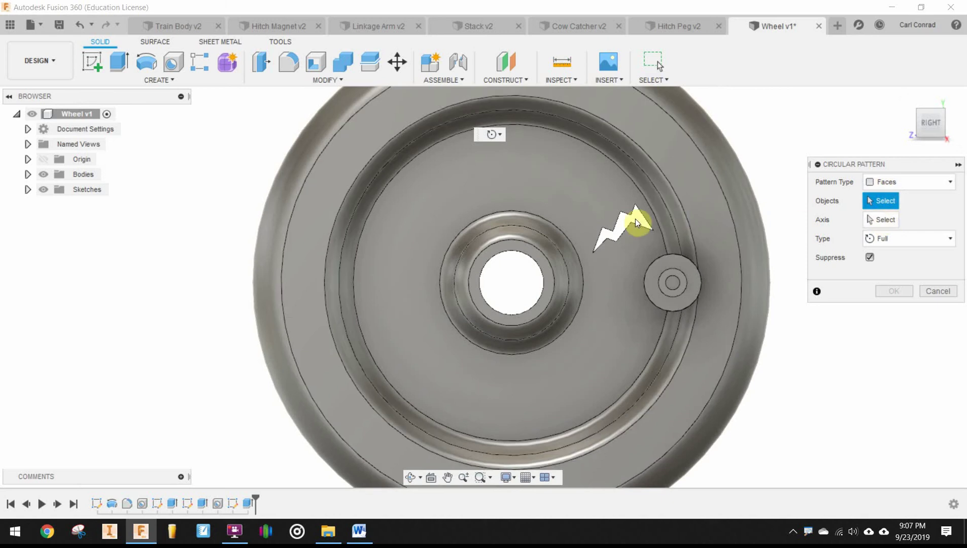
left_click(938, 181)
left_click(248, 504)
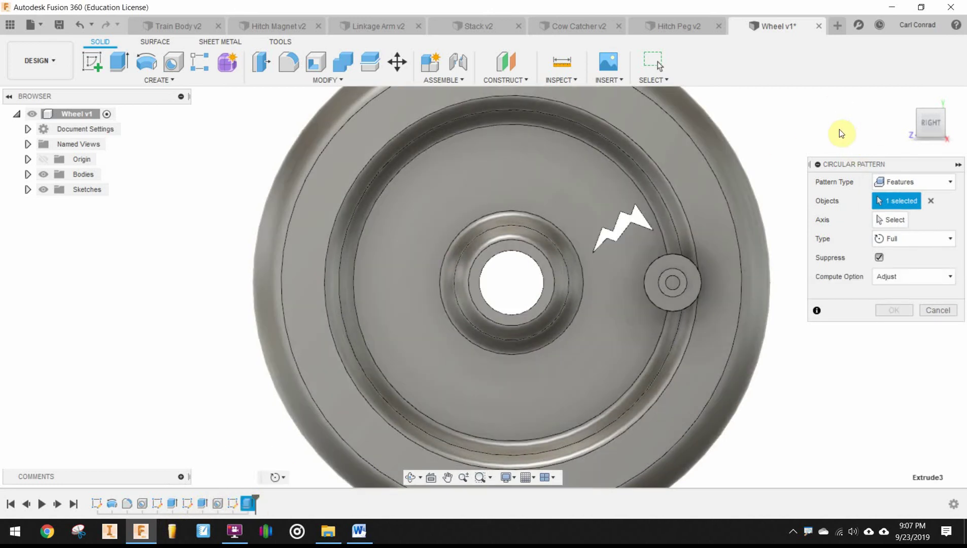
left_click(889, 223)
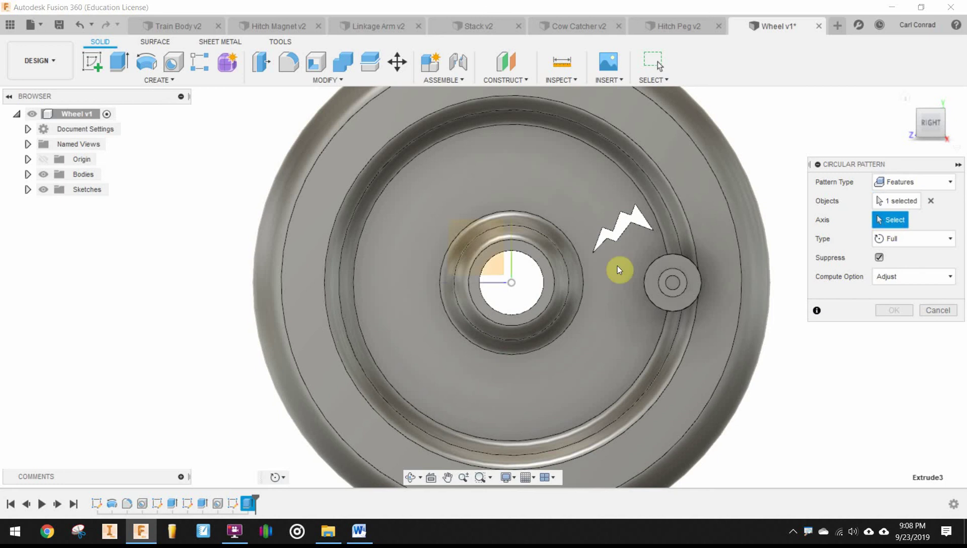
left_click(544, 277)
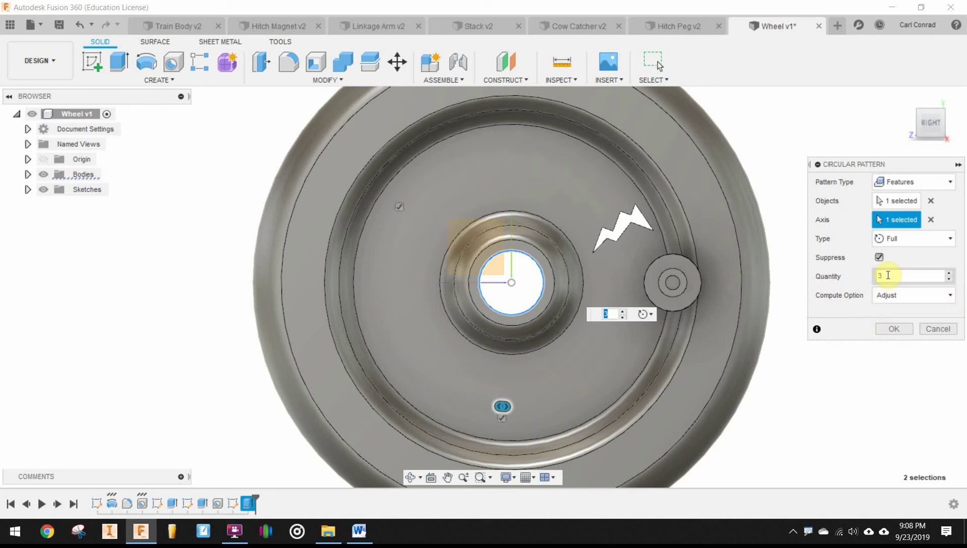
- Set the pattern quantity to 8 and apply the circular pattern
double_click(888, 275)
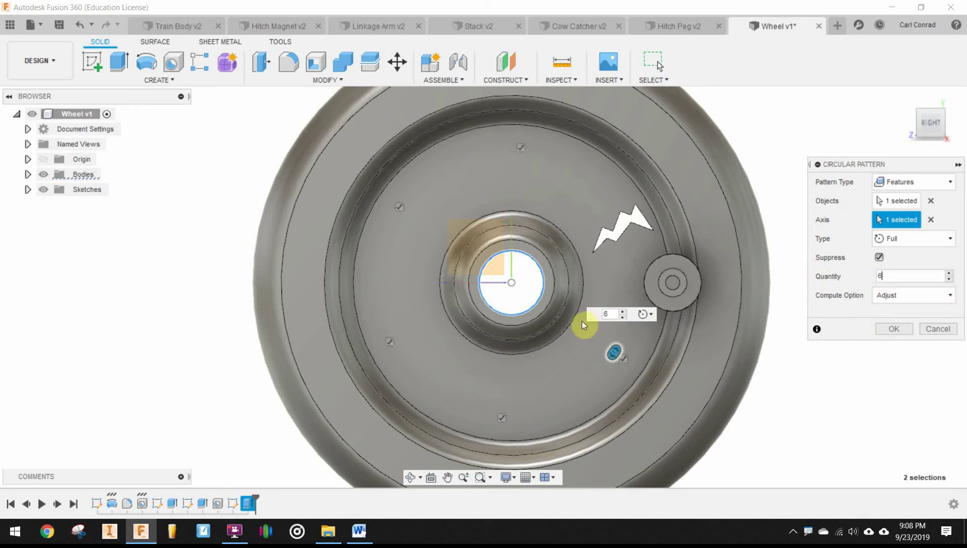
left_click(854, 277)
type("8")
scroll(642, 314, "up", 3)
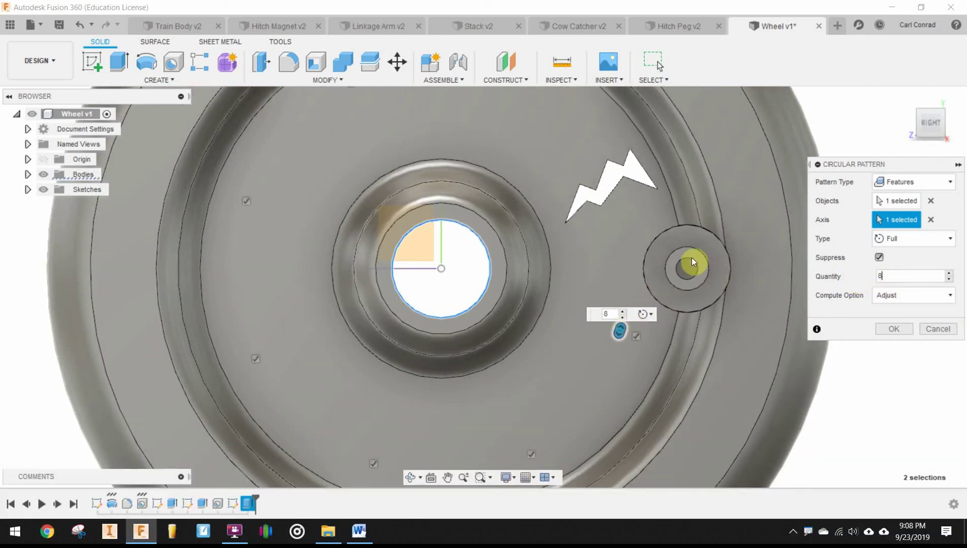
left_click(894, 329)
scroll(659, 259, "down", 4)
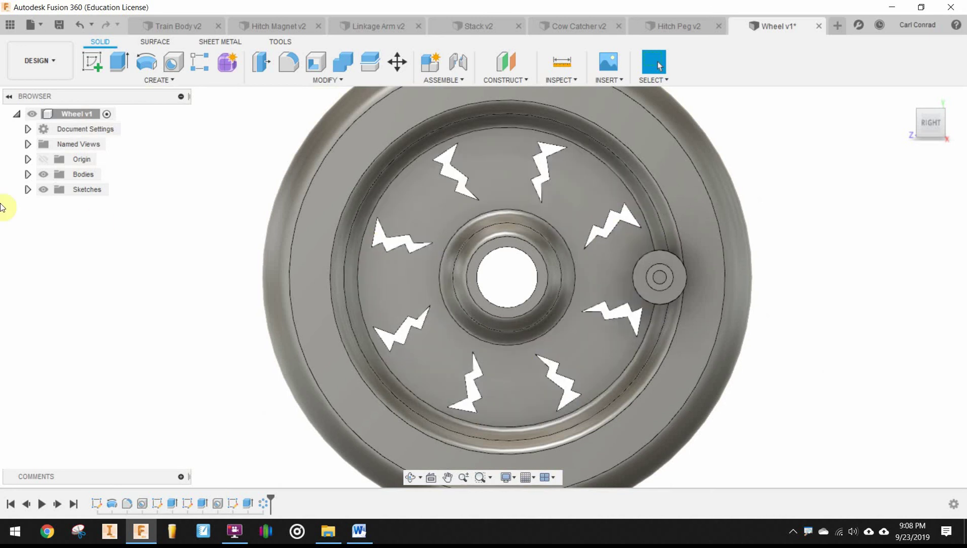
right_click(263, 504)
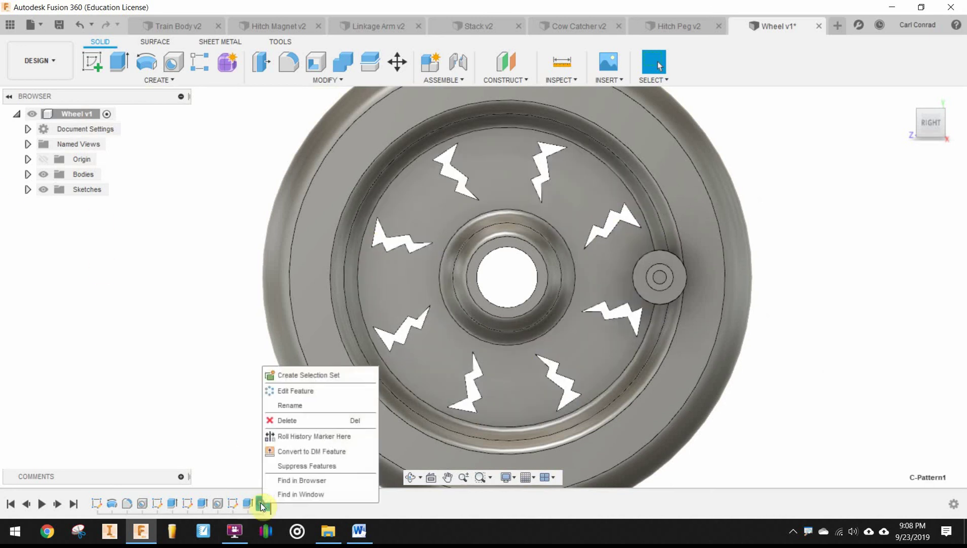
left_click(284, 391)
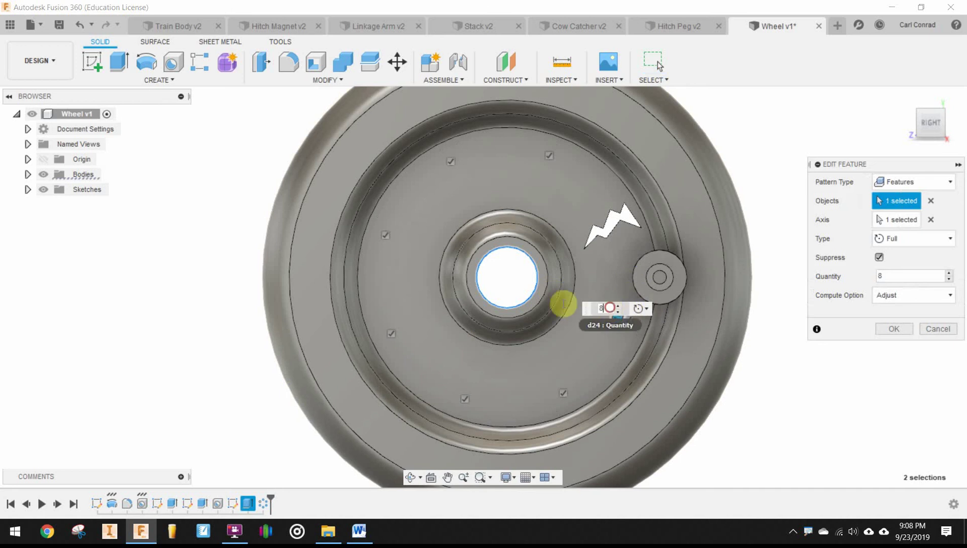
type("80")
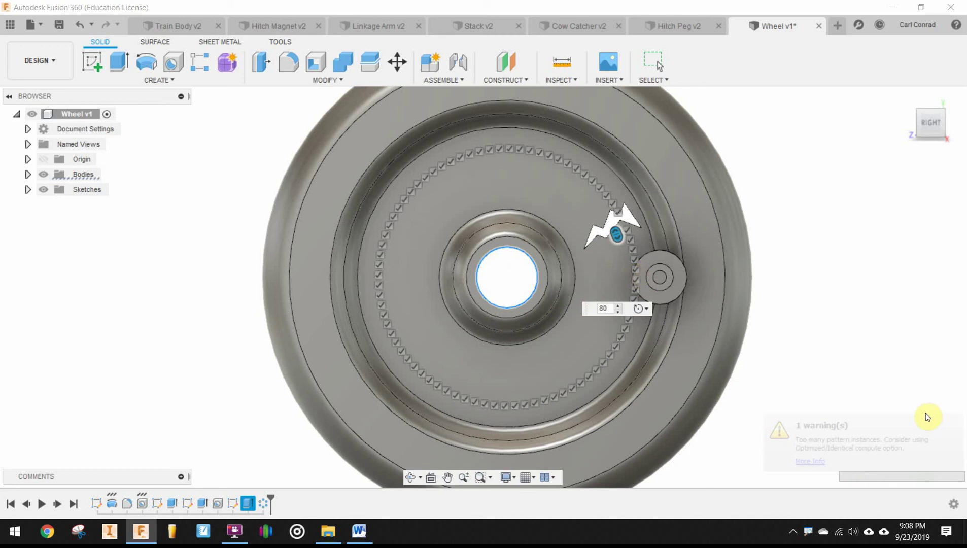
key("Return")
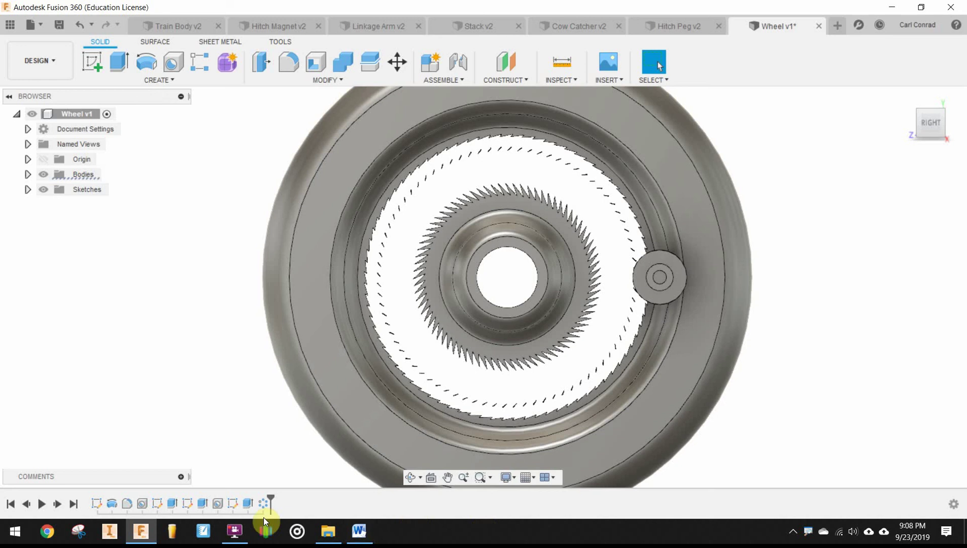
left_click(76, 24)
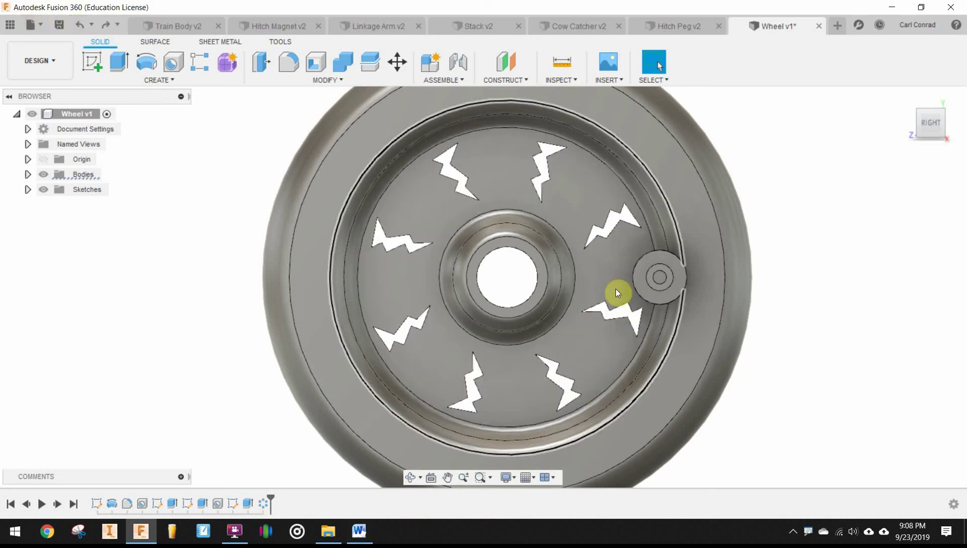
scroll(617, 315, "up", 1)
scroll(617, 315, "up", 1)
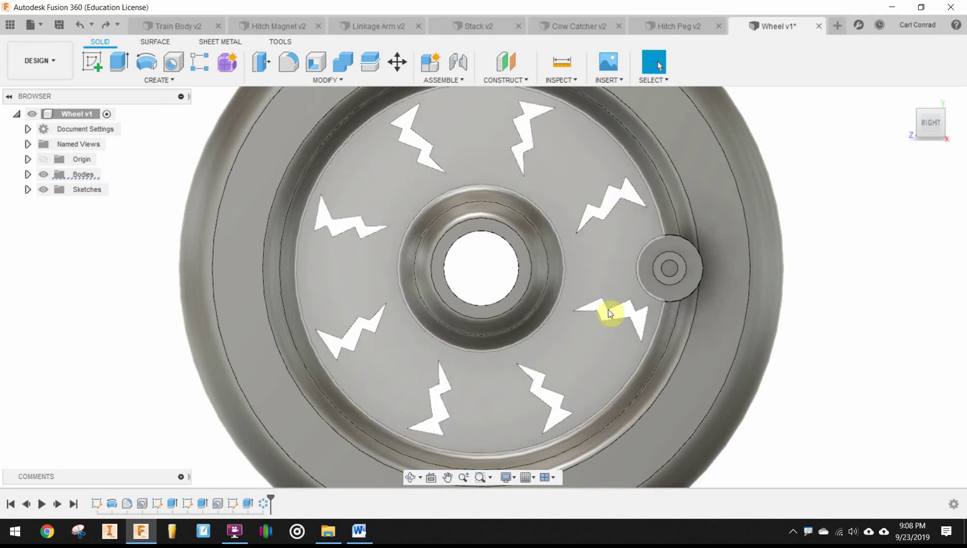
scroll(611, 313, "down", 1)
scroll(617, 337, "down", 1)
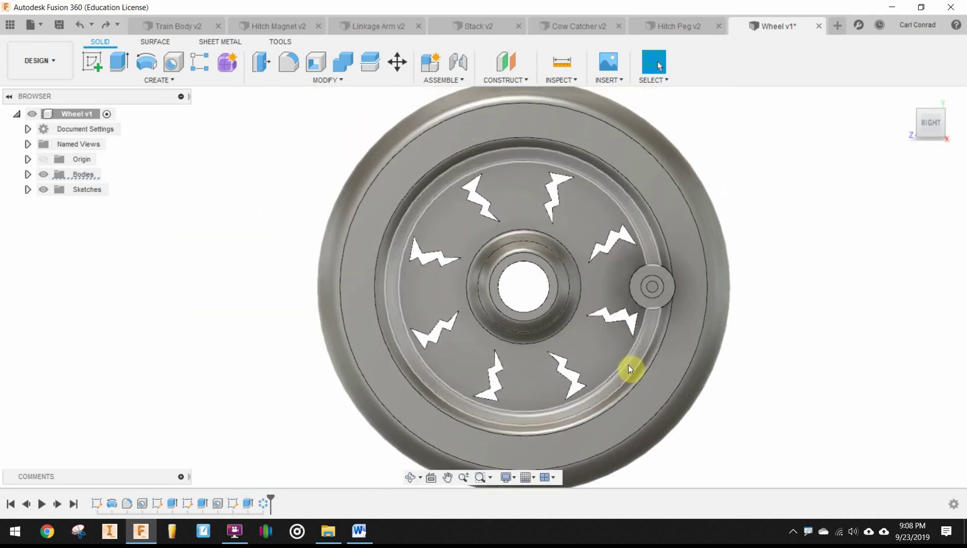
scroll(629, 368, "down", 1)
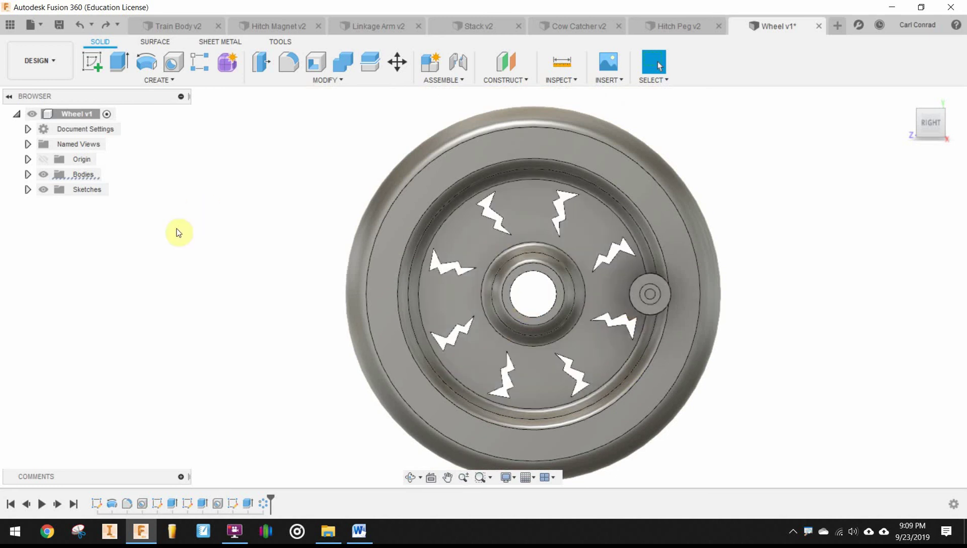
- Edit C-Pattern1 to quantity 15 with Angle distribution and a 345 deg total angle
right_click(262, 503)
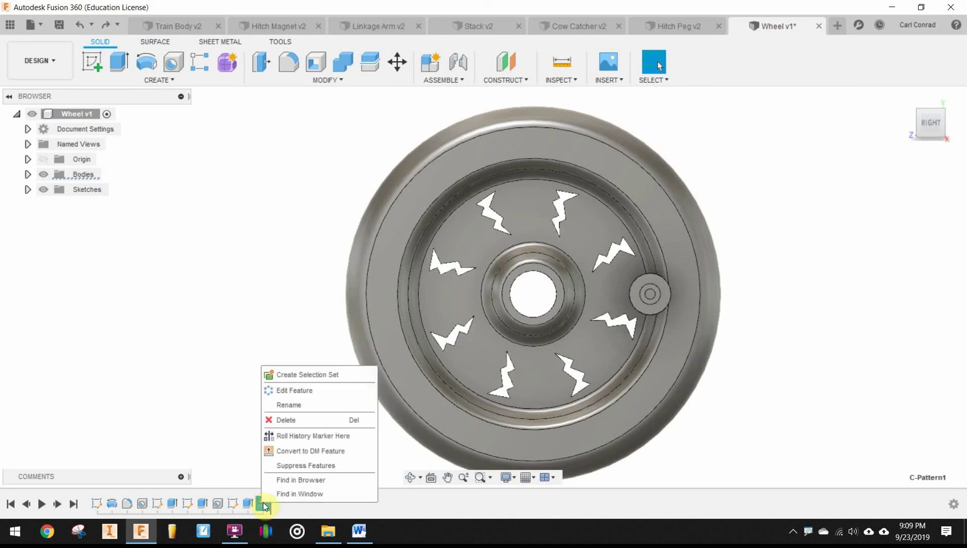
left_click(287, 395)
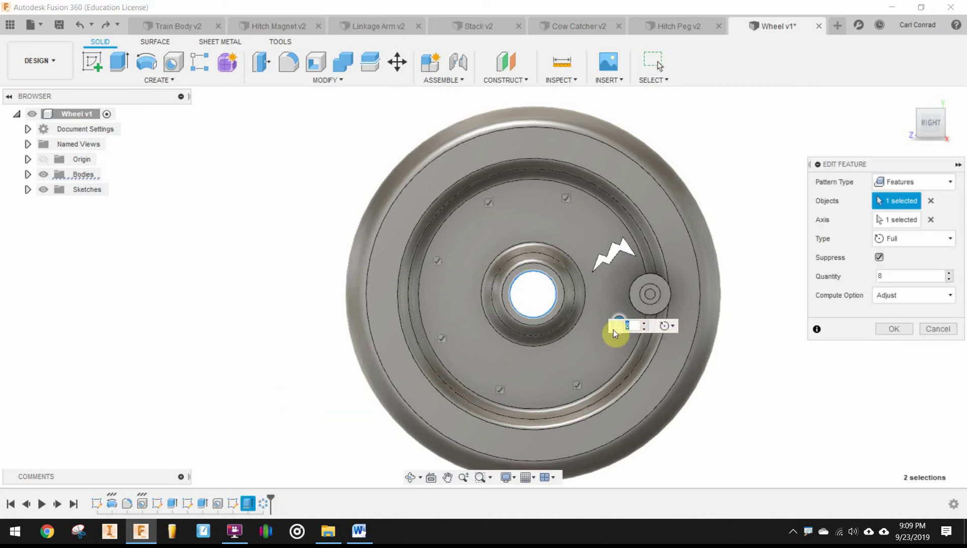
type("12")
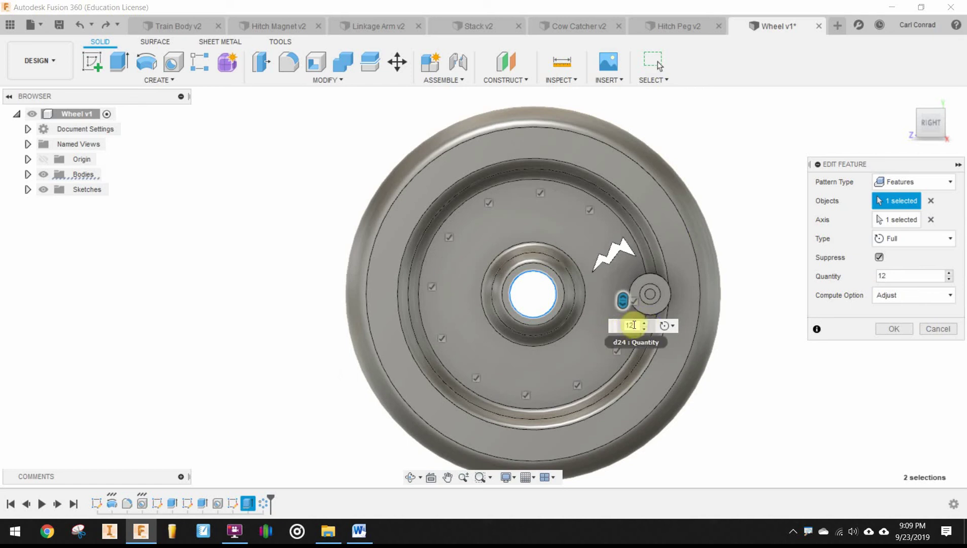
double_click(630, 325)
type("15")
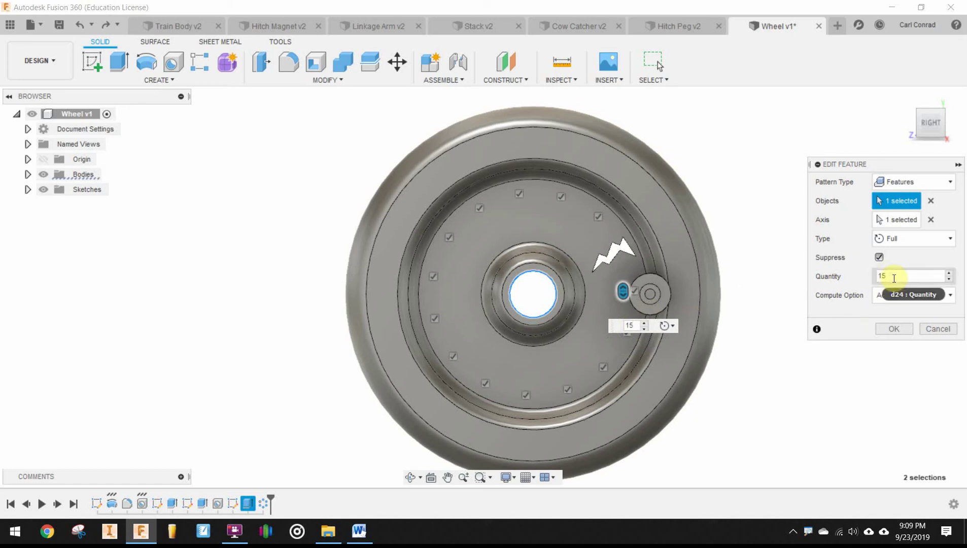
left_click(914, 239)
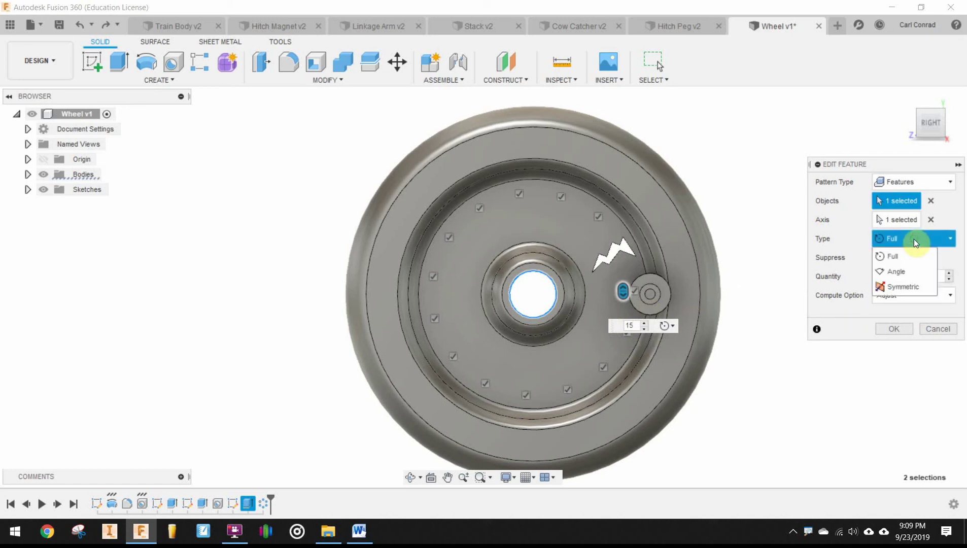
left_click(909, 269)
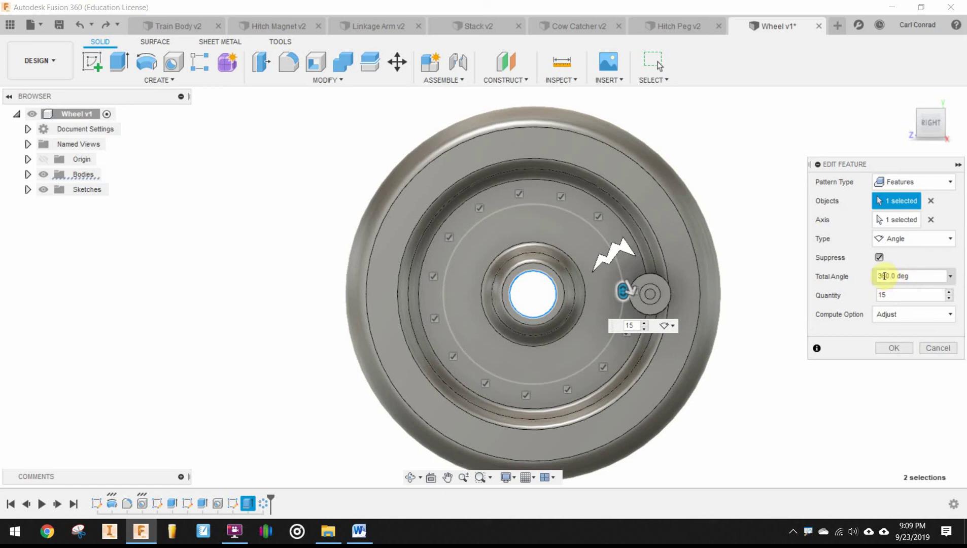
left_click_drag(877, 276, 886, 276)
type("45")
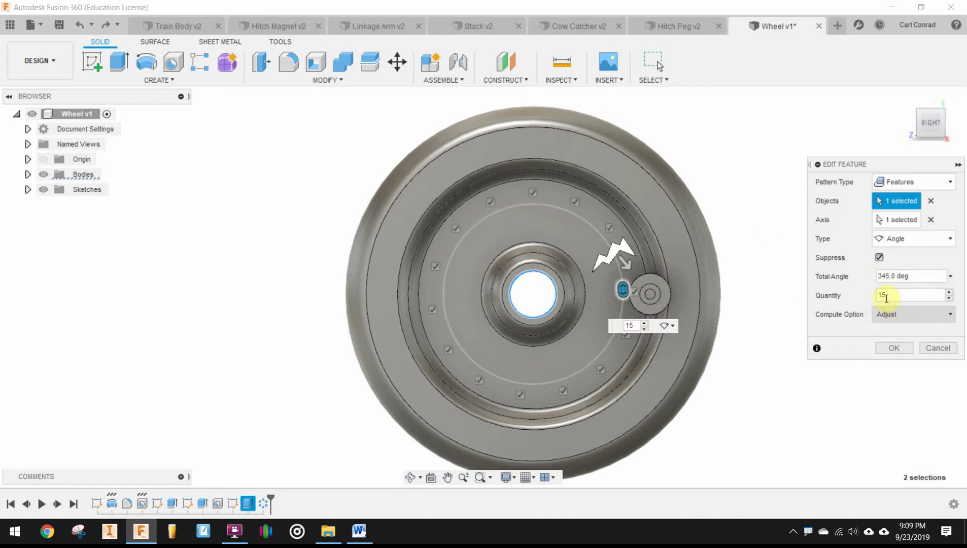
left_click(910, 348)
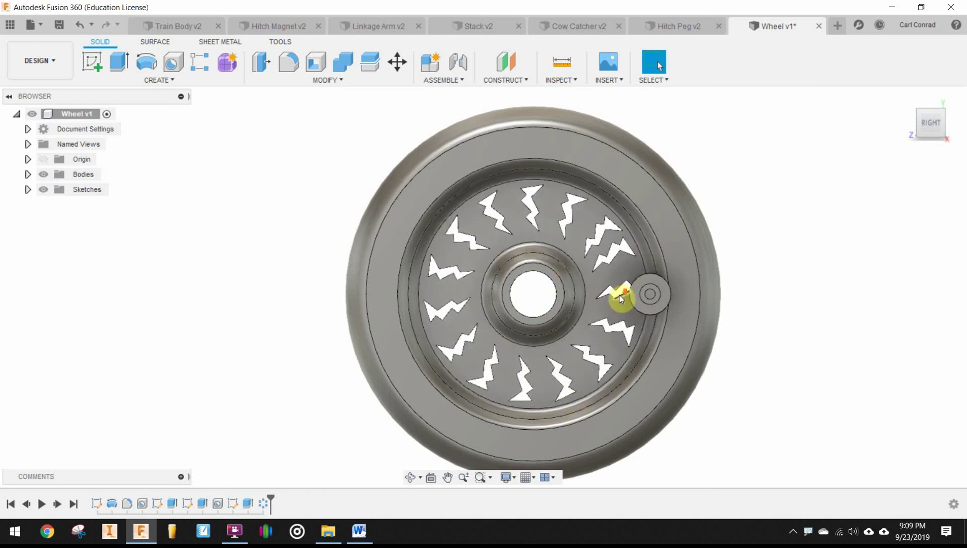
- Orbit the wheel through angled, side and back views, then return to the home view
scroll(619, 295, "up", 3)
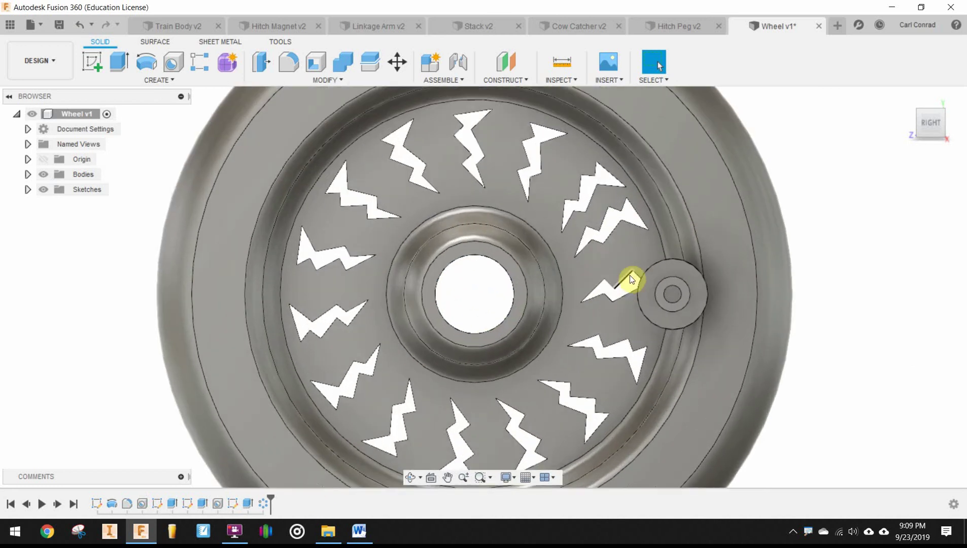
left_click(920, 135)
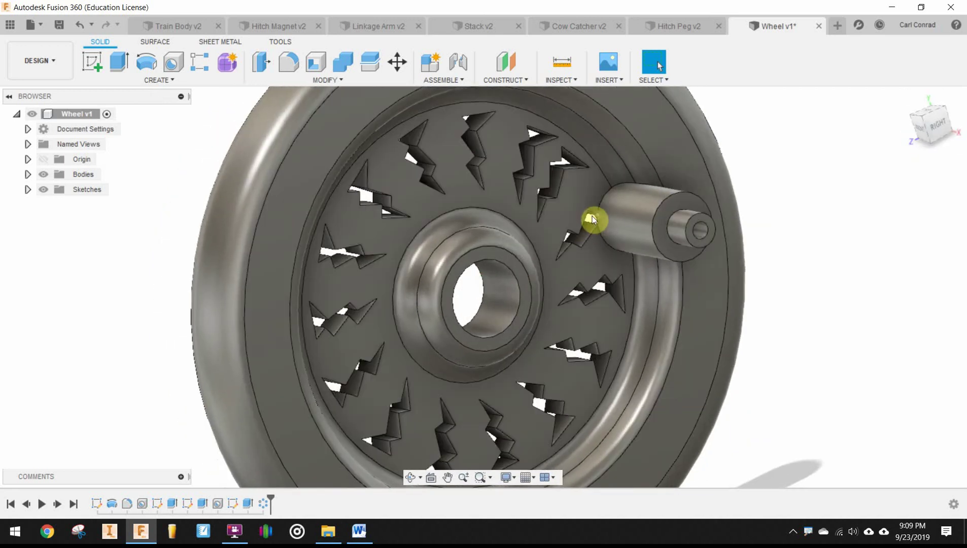
left_click(911, 114)
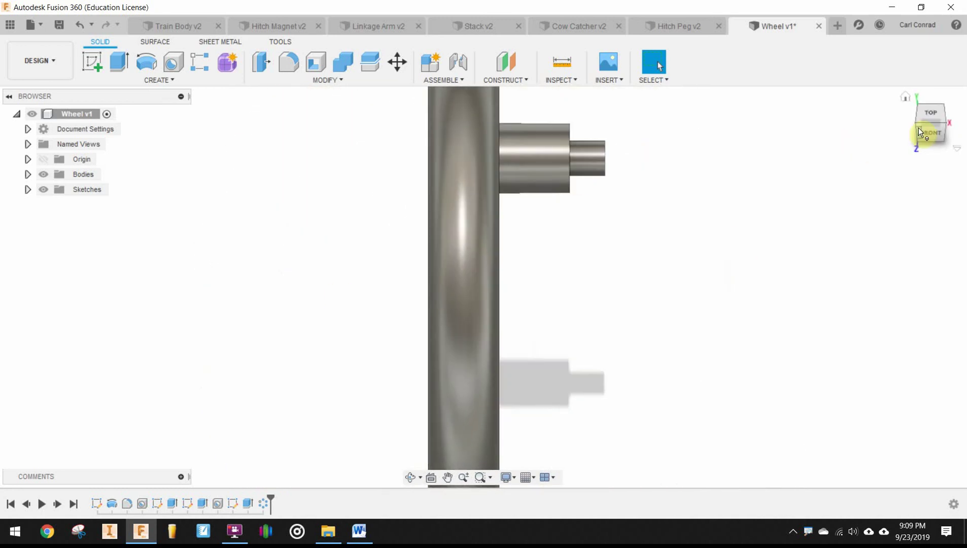
left_click(916, 122)
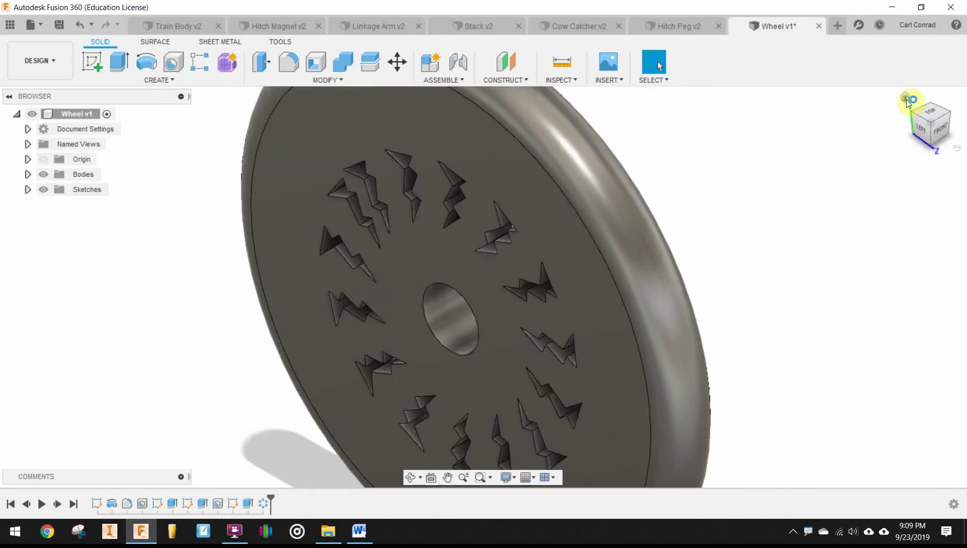
left_click(906, 100)
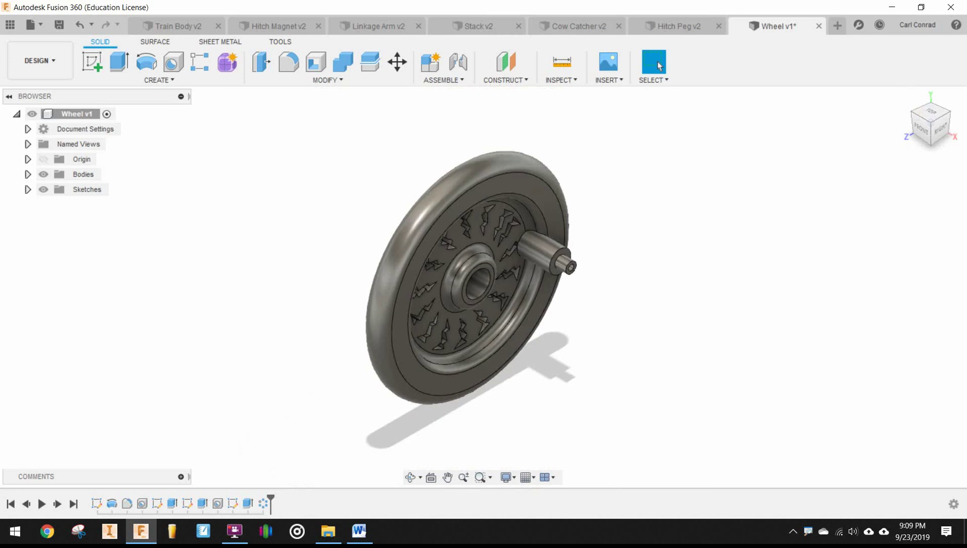